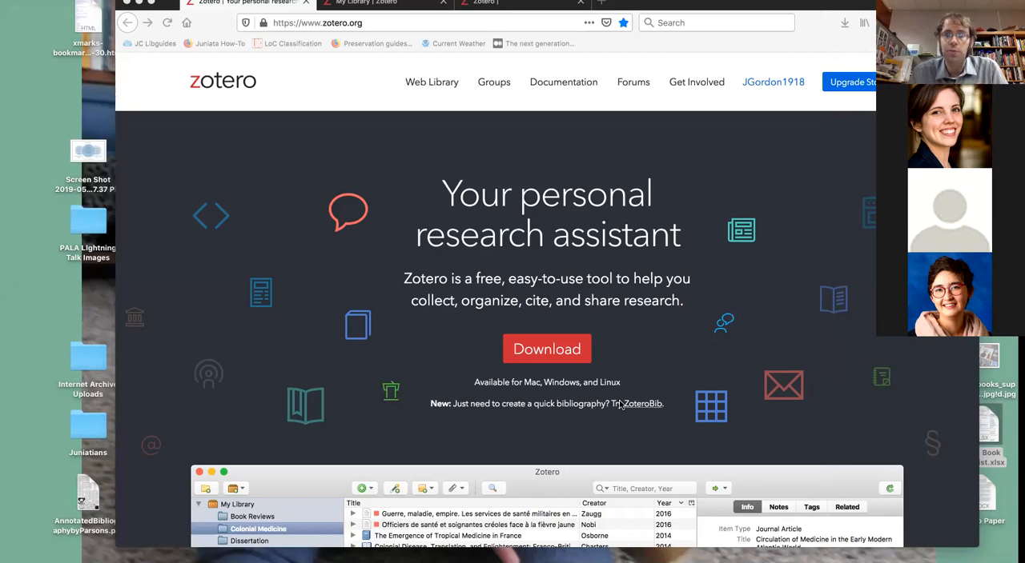
- Download the Zotero 5.0 for Mac installer from the Zotero website and save the file
left_click(544, 347)
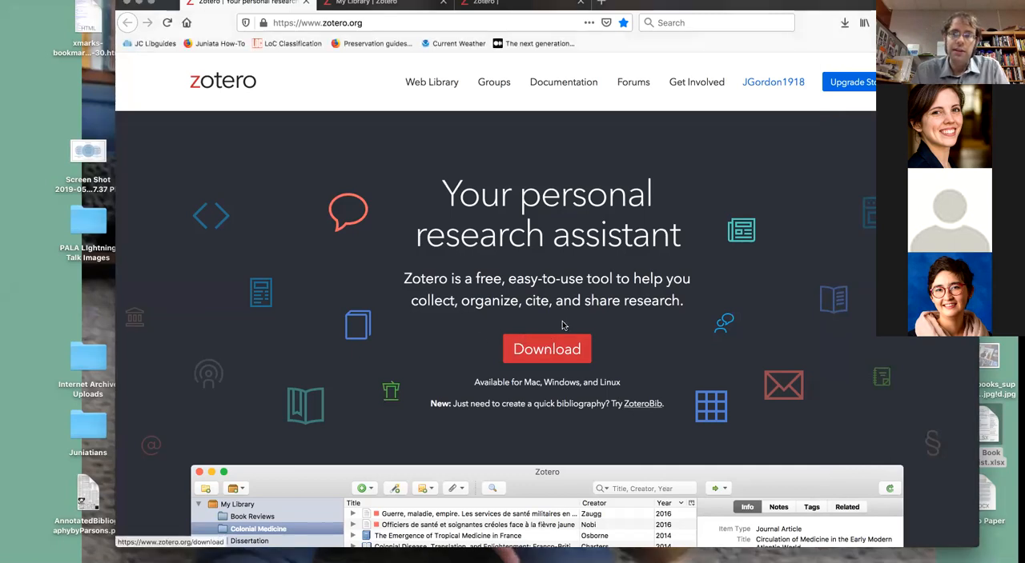
scroll(538, 357, "down", 1)
left_click(537, 357)
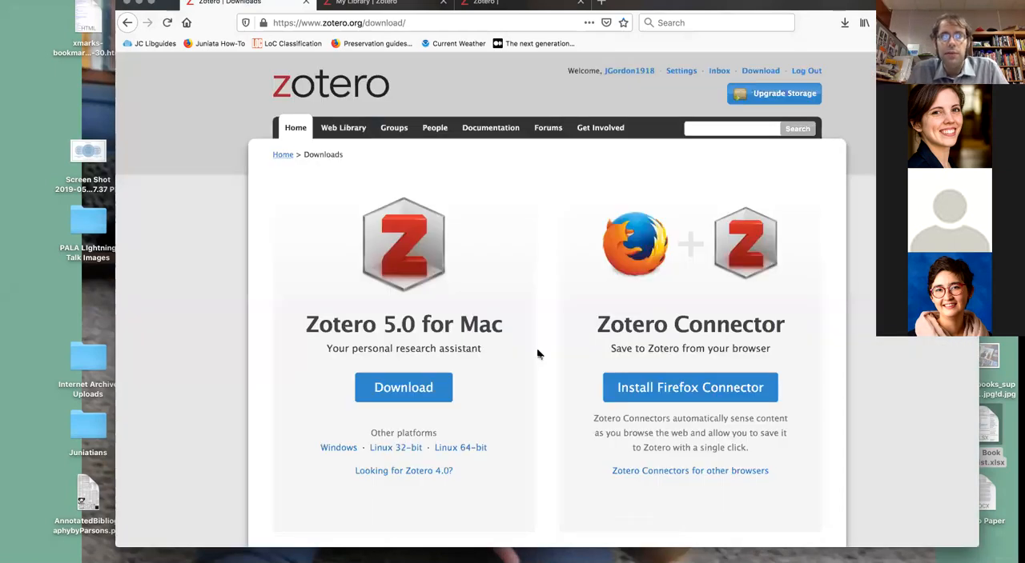
left_click(411, 389)
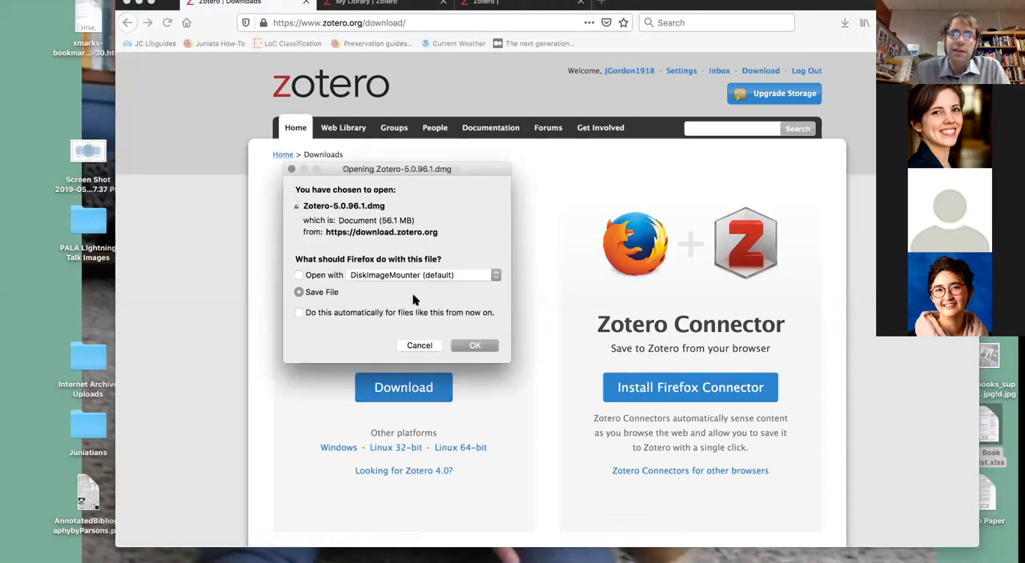
left_click(479, 346)
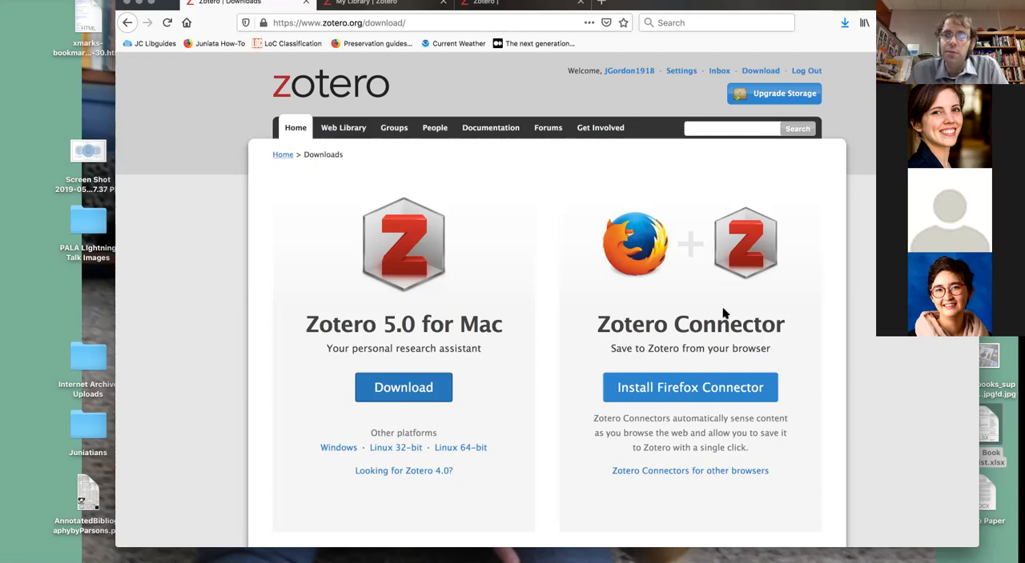
- Show the Zotero Connectors for other browsers and look over the available options
left_click(696, 472)
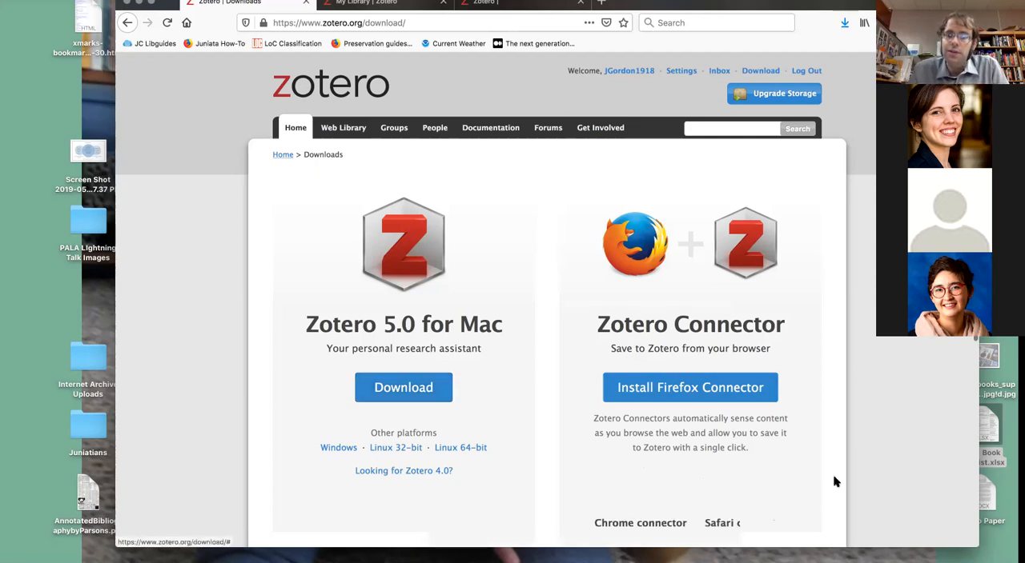
scroll(834, 482, "down", 5)
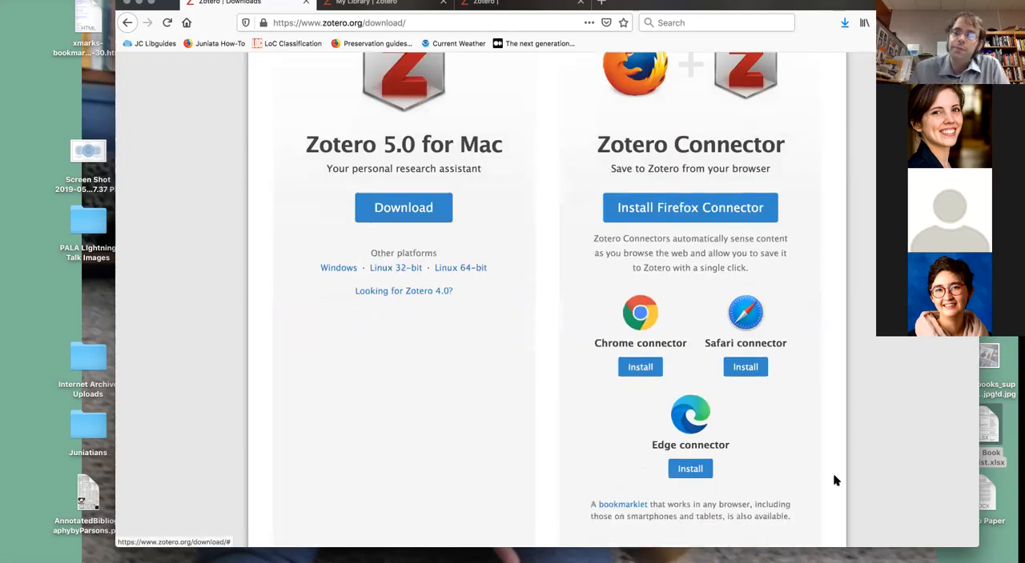
scroll(752, 446, "up", 5)
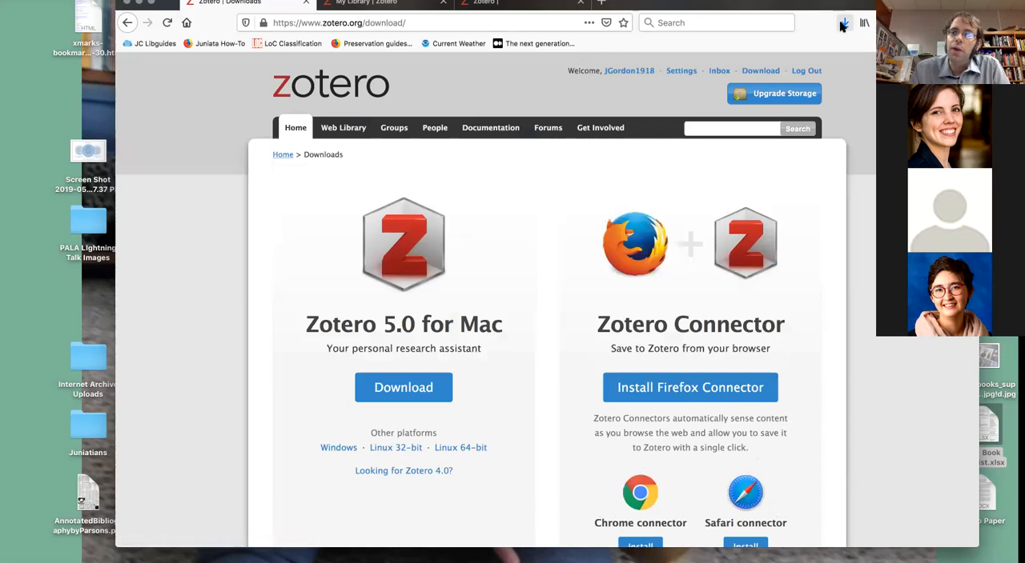
- Open the downloaded Zotero-5.0.96.1.dmg disk image
left_click(843, 25)
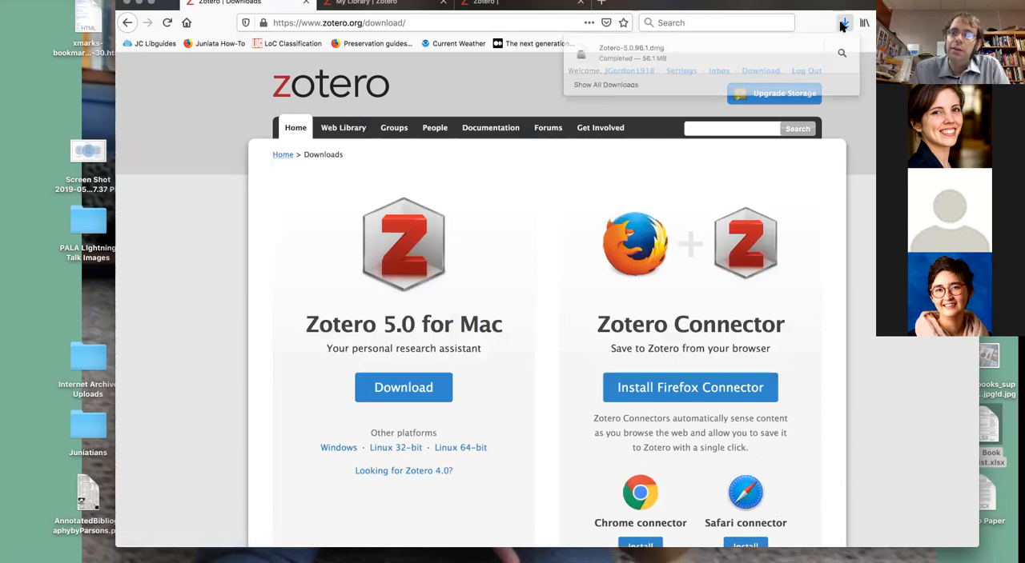
left_click(765, 61)
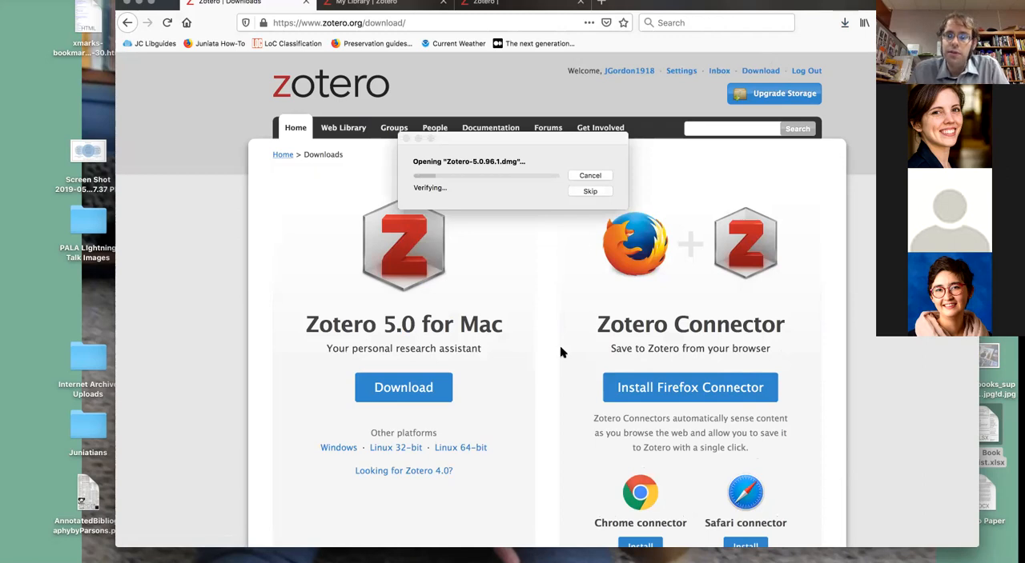
left_click(685, 390)
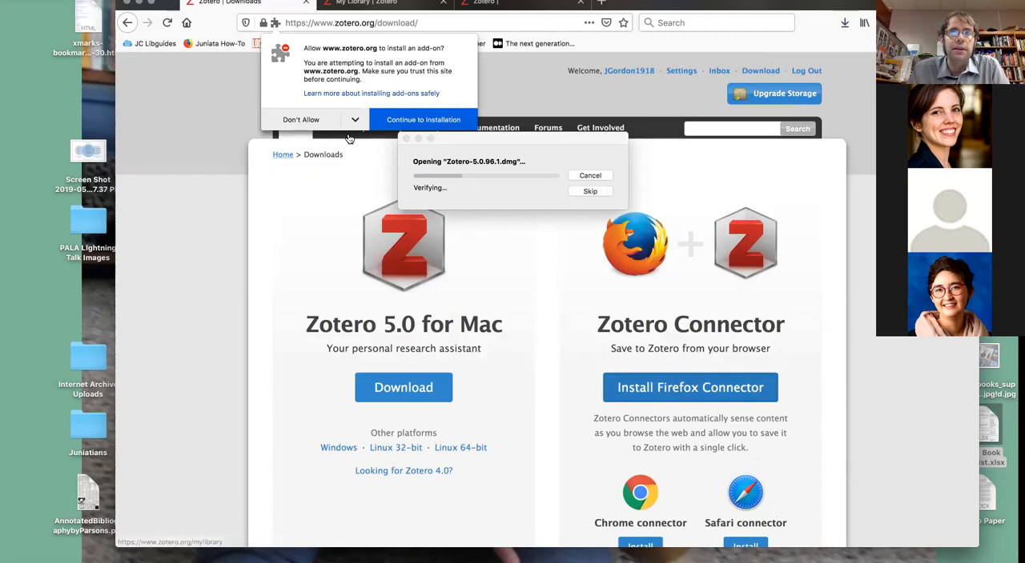
left_click(404, 119)
left_click(403, 123)
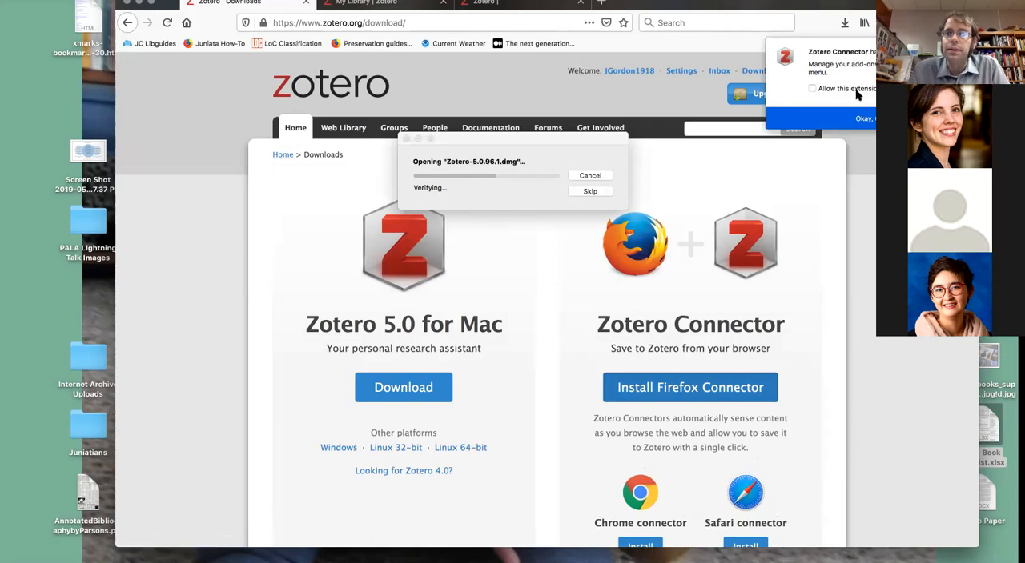
left_click(853, 115)
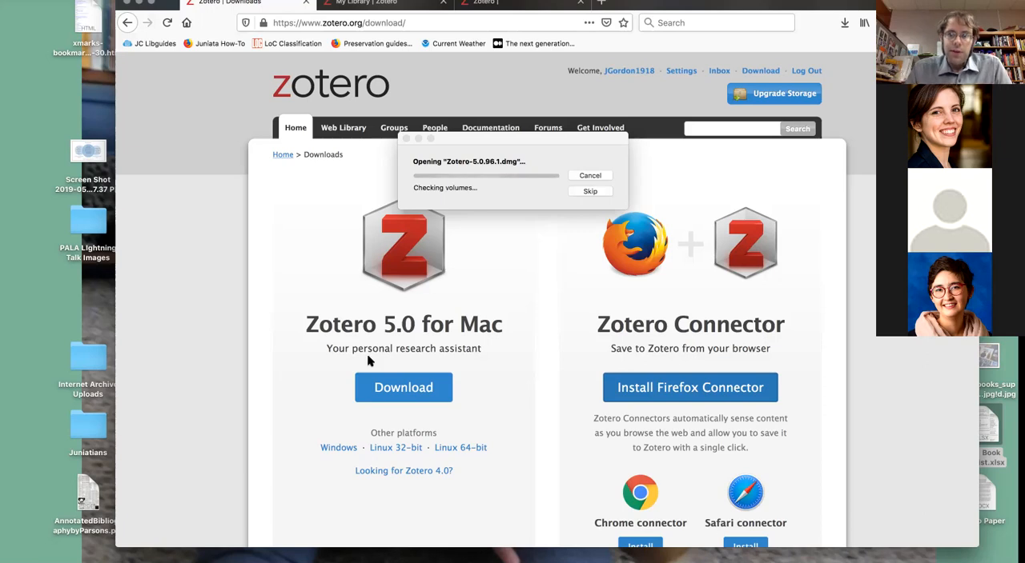
- Try to install Zotero into the Applications folder from the mounted disk image
scroll(368, 360, "down", 10)
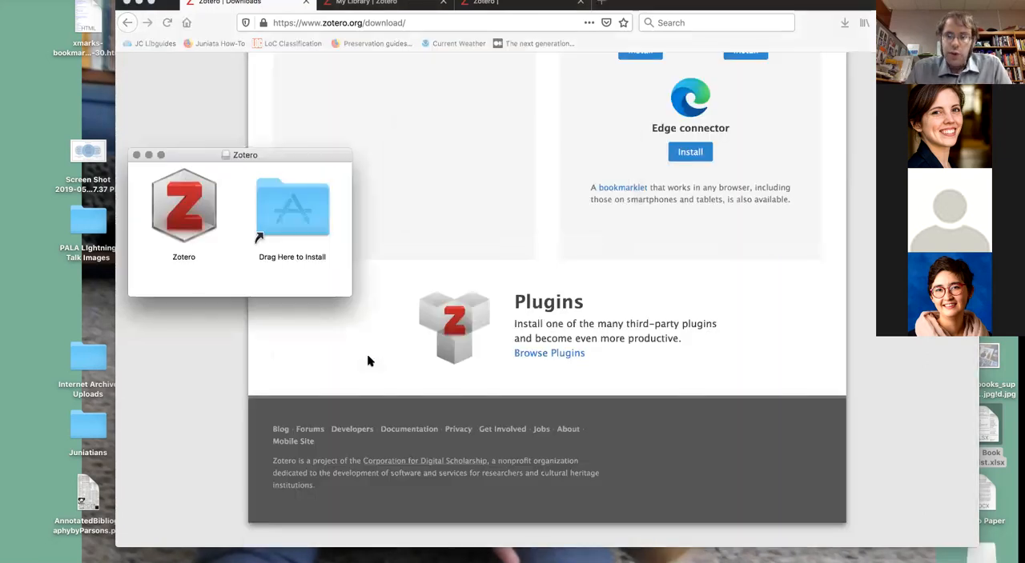
scroll(368, 360, "up", 10)
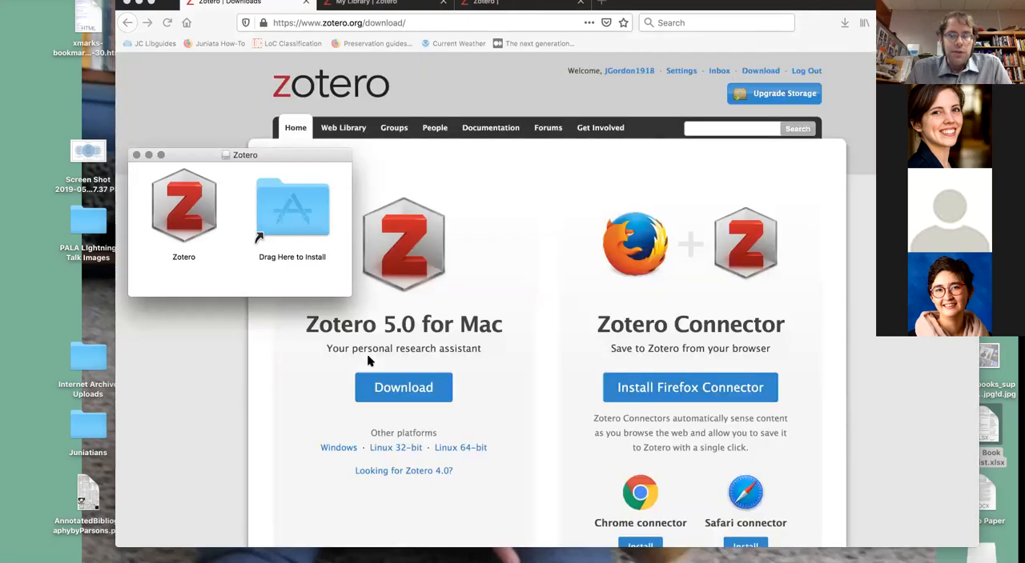
left_click(200, 206)
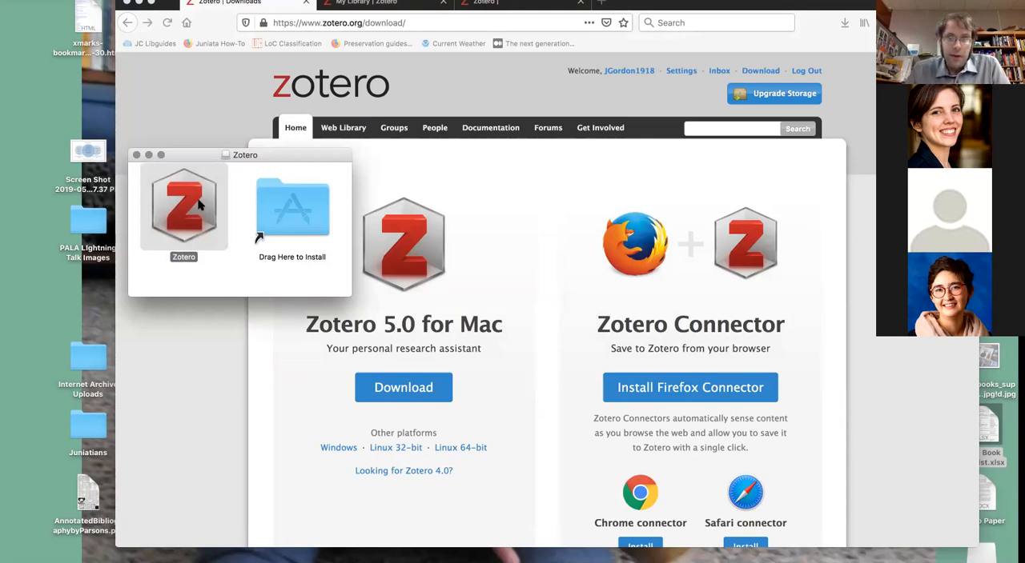
left_click_drag(201, 206, 292, 209)
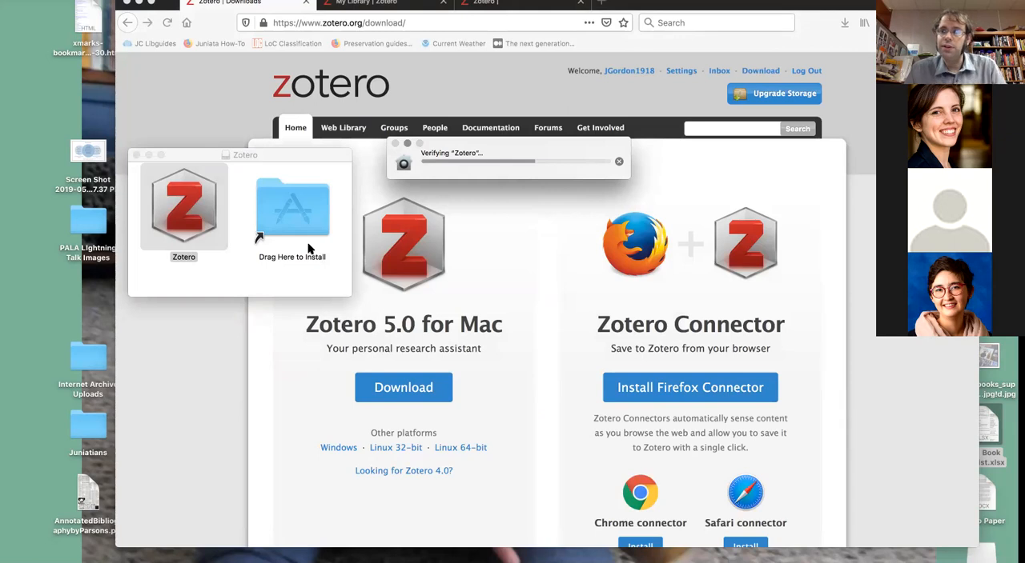
- View the Zotero storage plans and their annual prices, and return to the Zotero home page
left_click(632, 105)
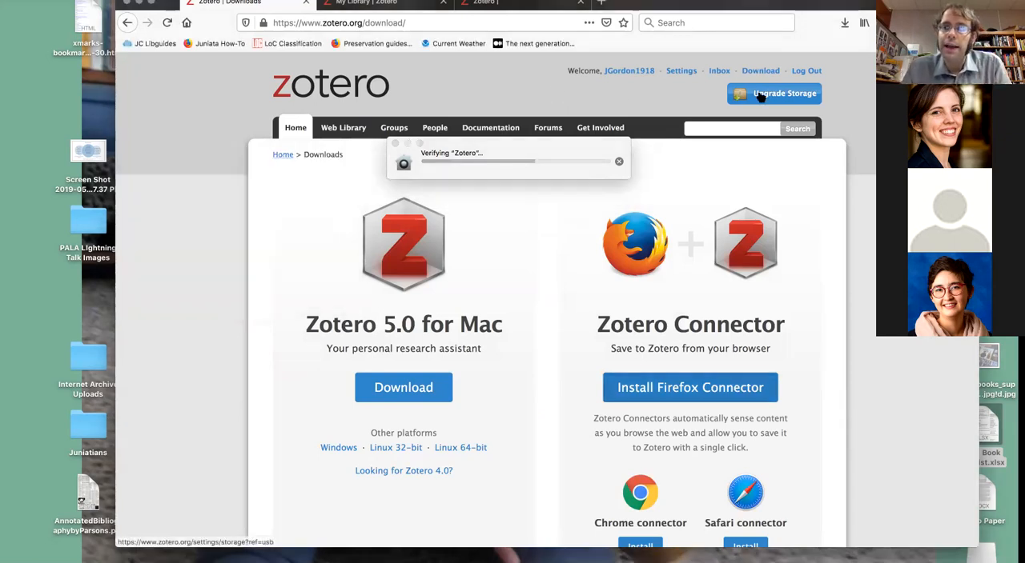
left_click(761, 95)
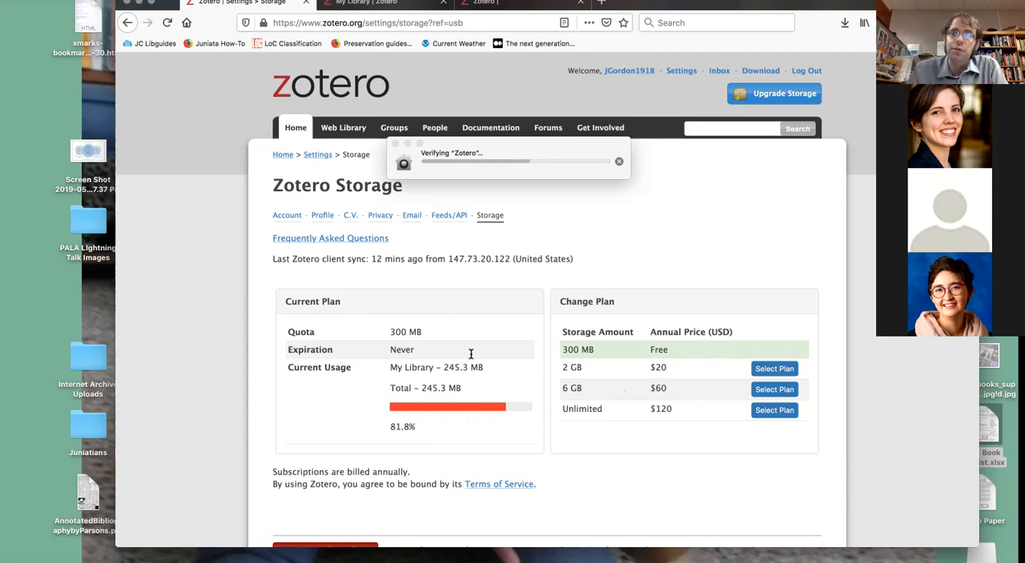
left_click(298, 129)
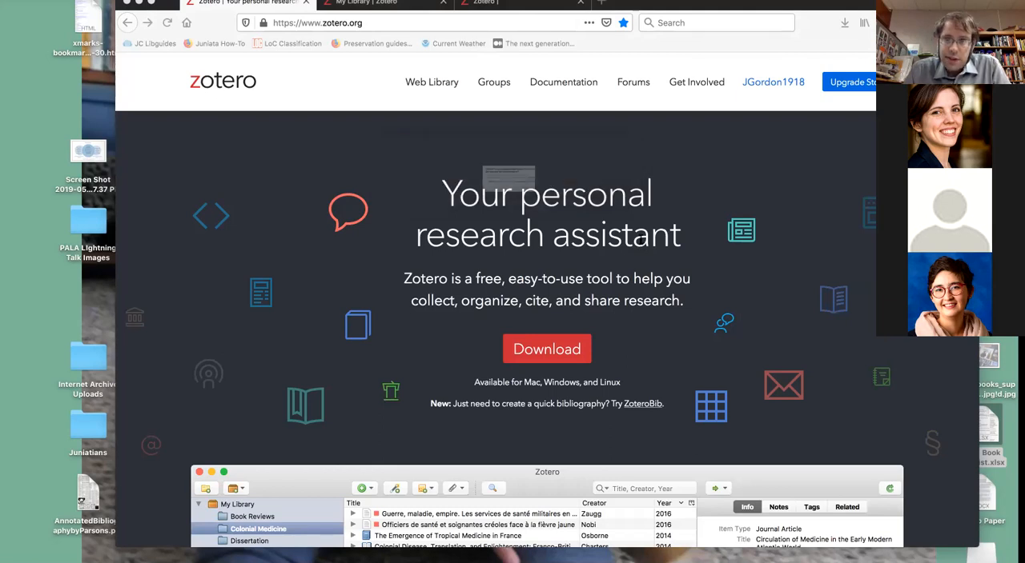
- Open and quit the Zotero copy on the disk image, and look for Zotero among the installed applications
left_click(617, 220)
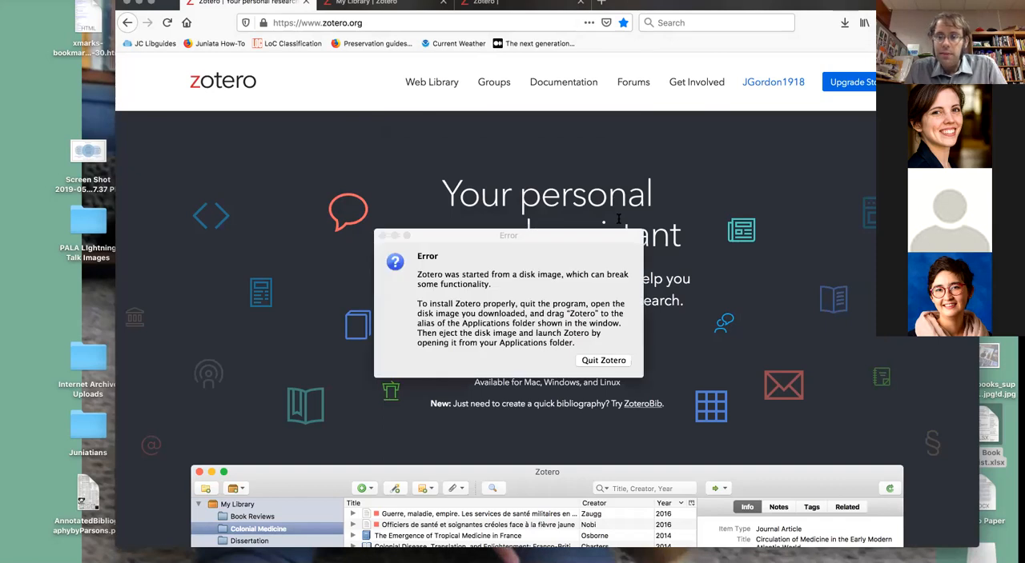
left_click(603, 361)
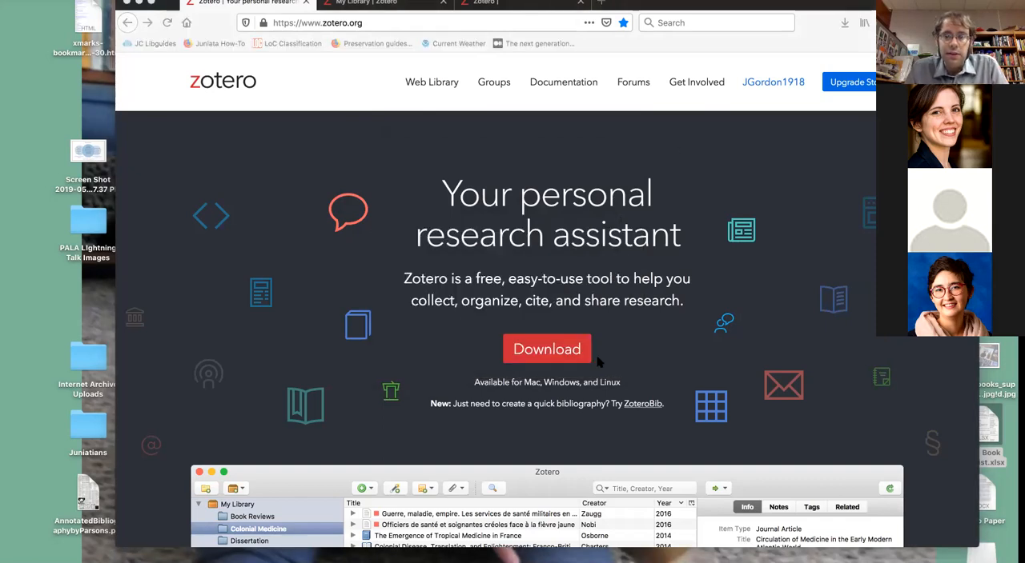
left_click(567, 561)
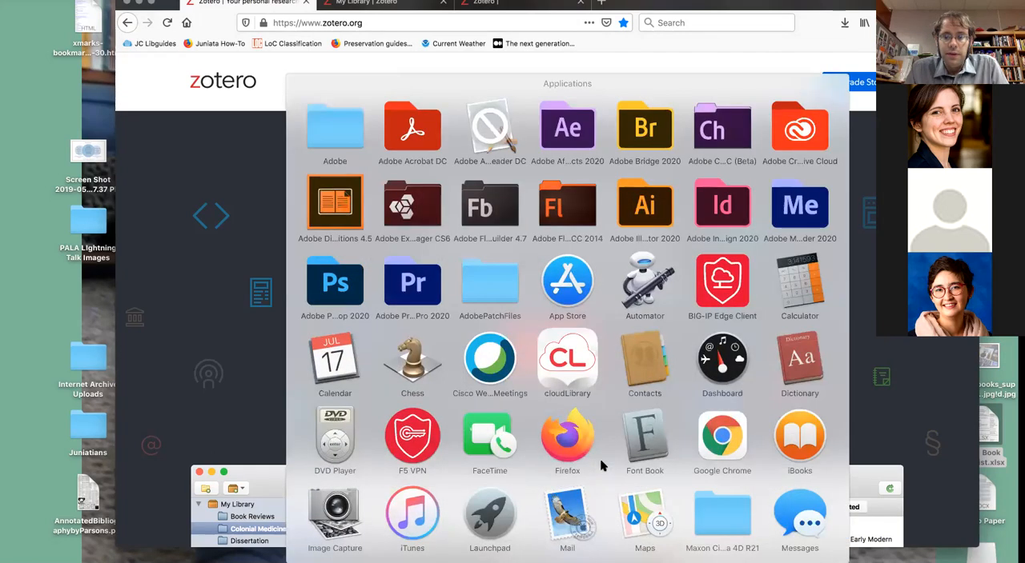
scroll(603, 468, "down", 5)
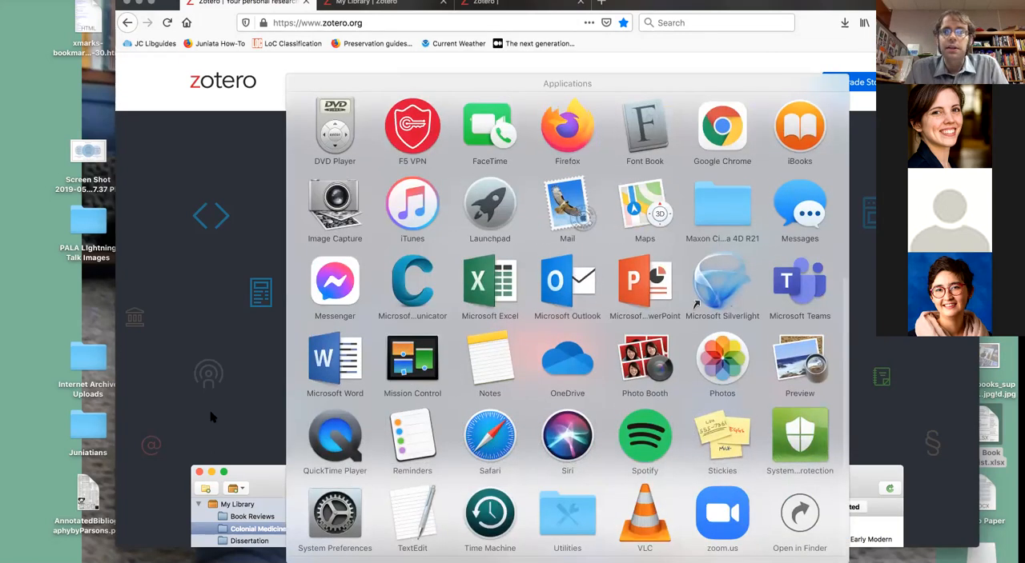
left_click(212, 418)
- Reopen Zotero-5.0.96.1.dmg from the browser's downloads and copy the Zotero app into the Applications folder
left_click(843, 22)
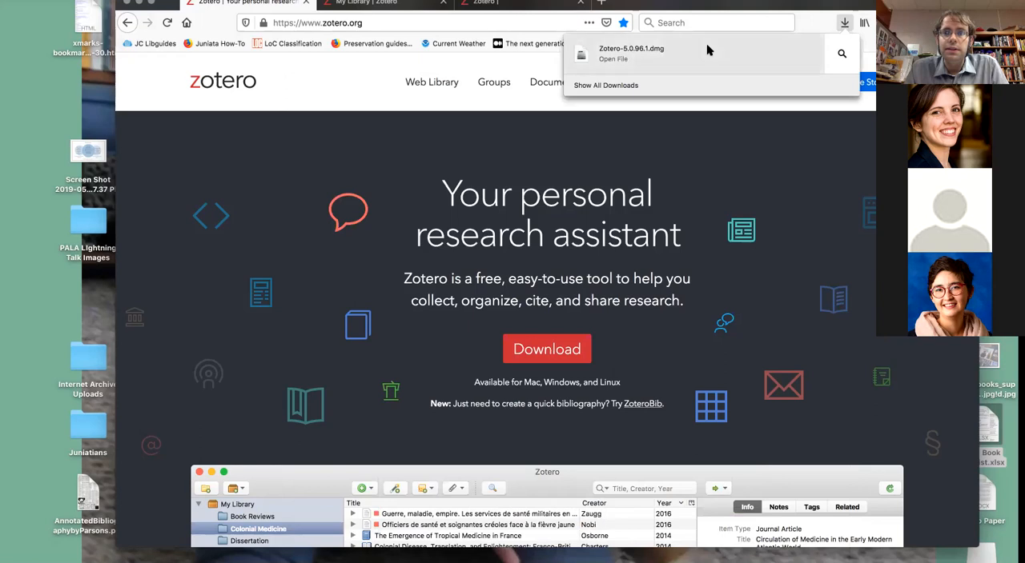
left_click(708, 50)
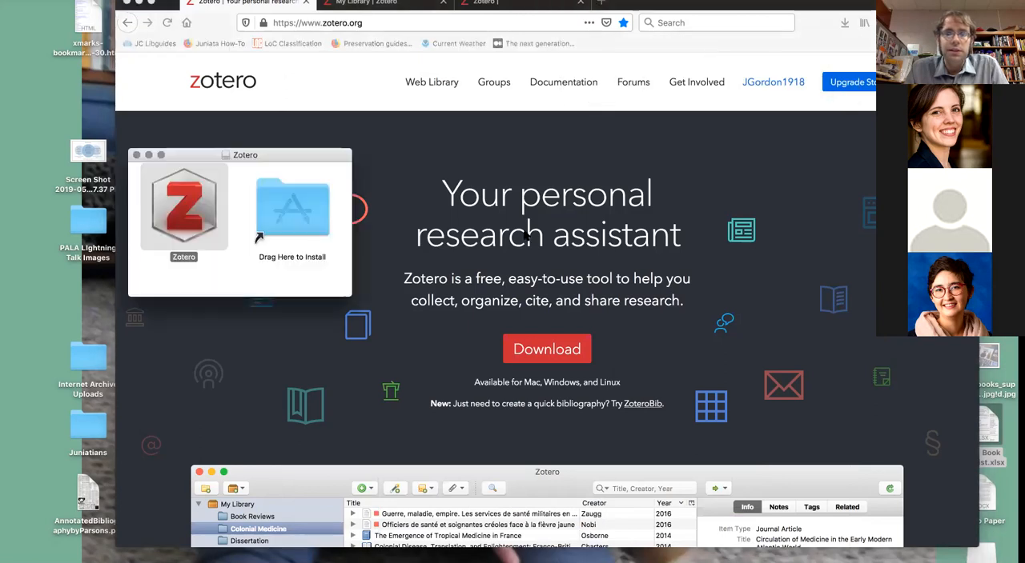
left_click(182, 212)
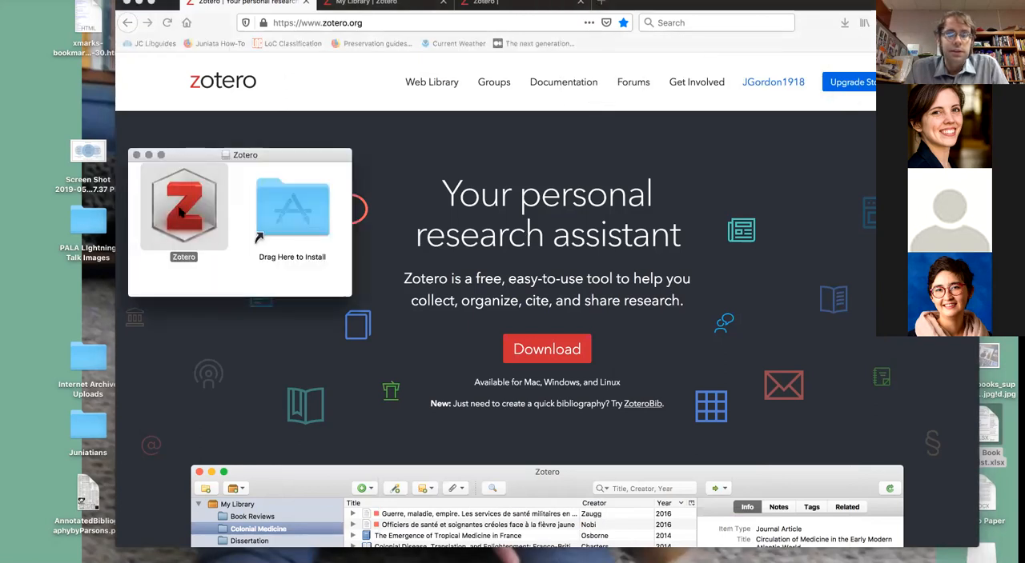
left_click_drag(182, 160, 184, 360)
left_click_drag(182, 399, 312, 559)
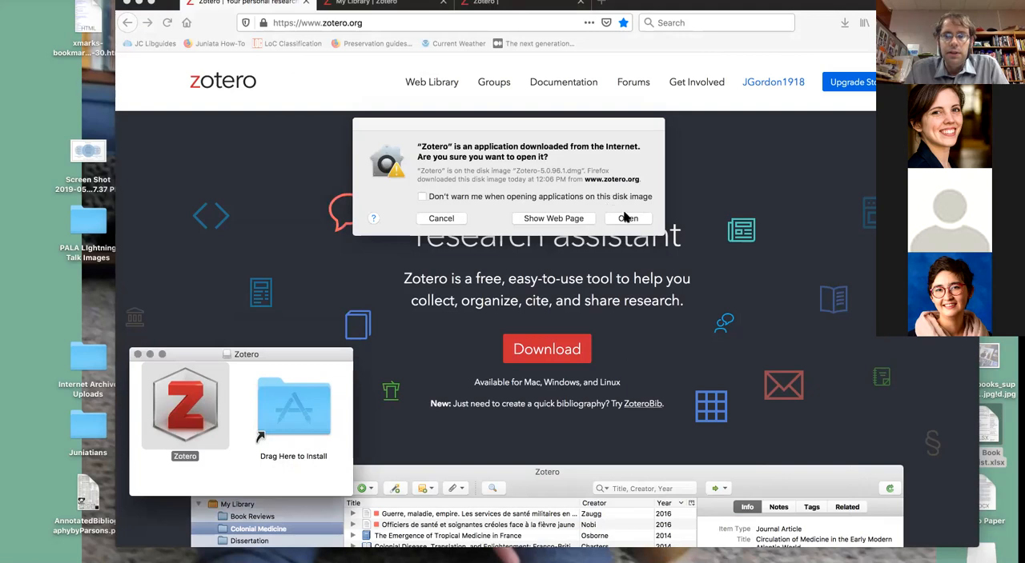
- Start Zotero from the disk image, close the disk image window and quit the program
left_click(626, 218)
left_click(138, 354)
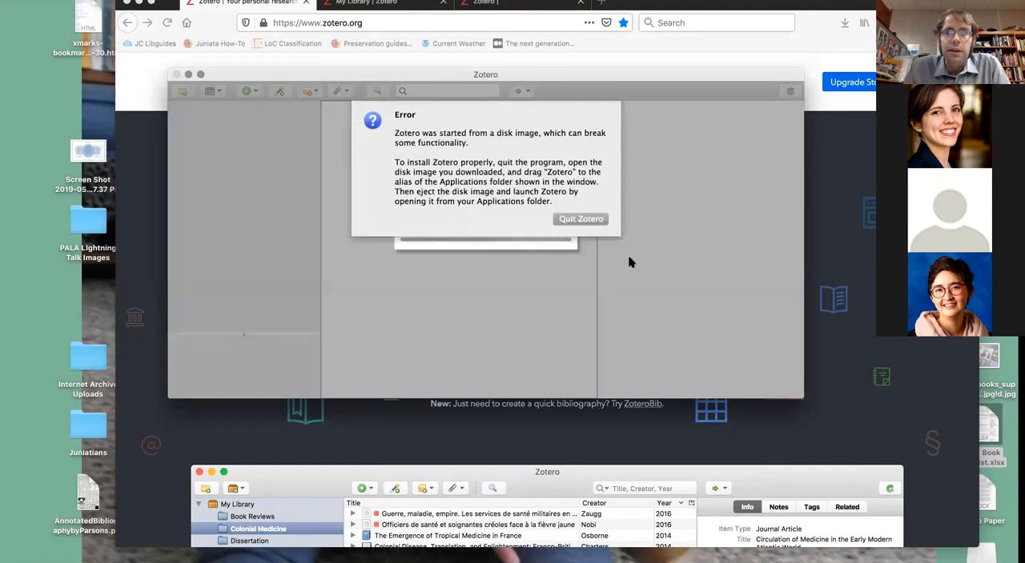
left_click(574, 218)
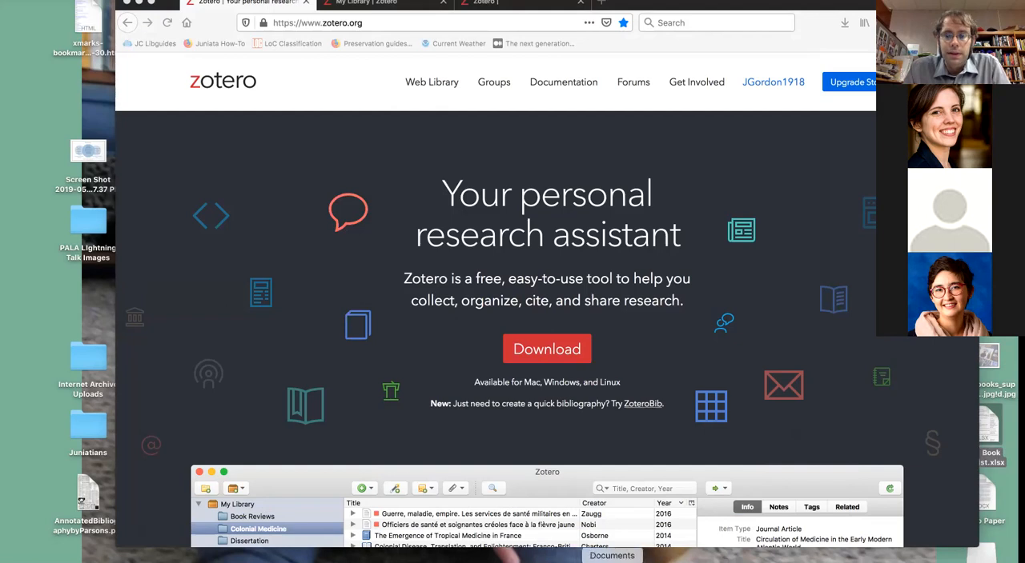
- Launch the installed Zotero from the Applications folder, allow it to open and accept its startup dialog
left_click(567, 562)
scroll(519, 425, "down", 5)
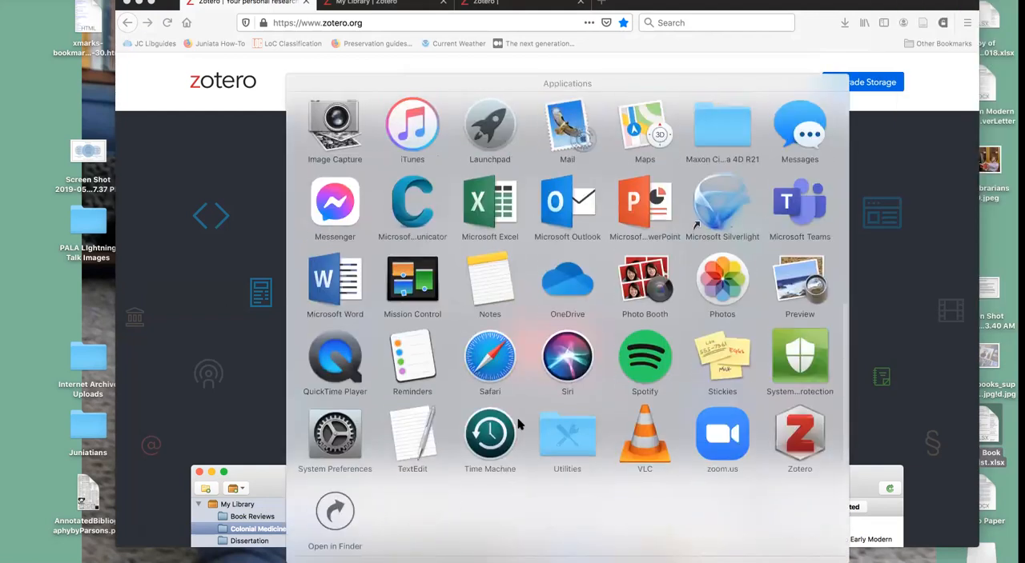
left_click(796, 449)
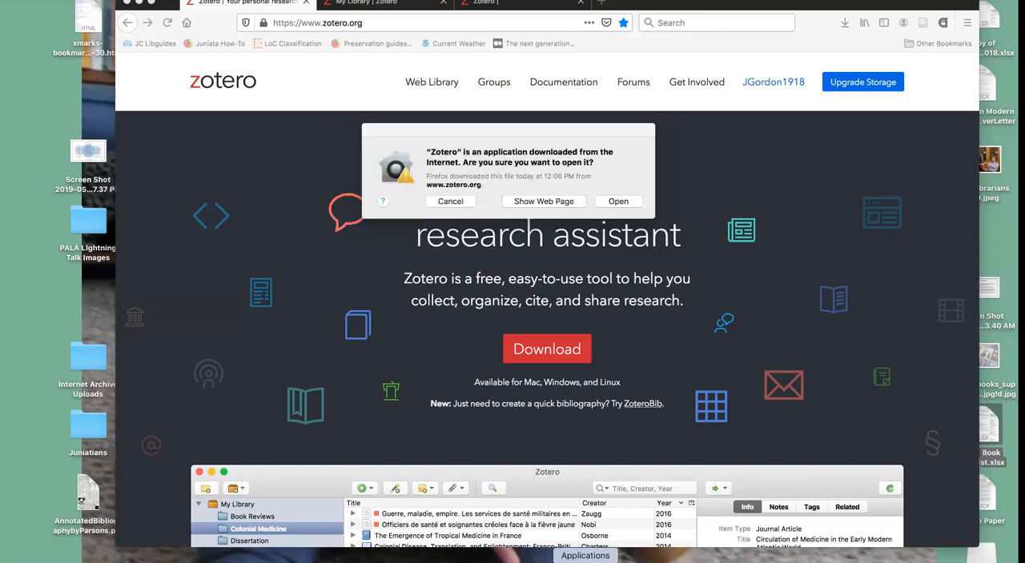
left_click(619, 204)
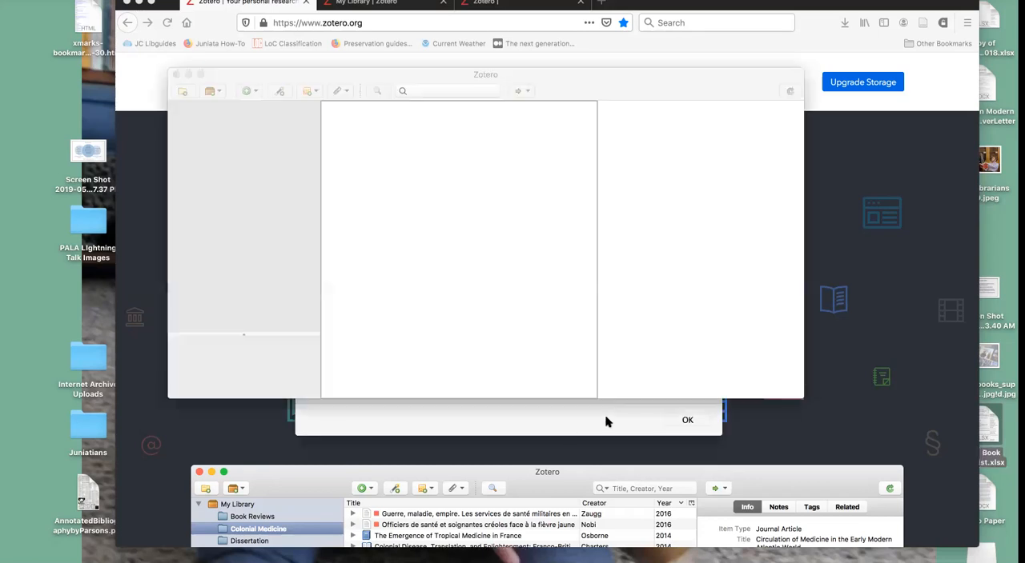
left_click(686, 421)
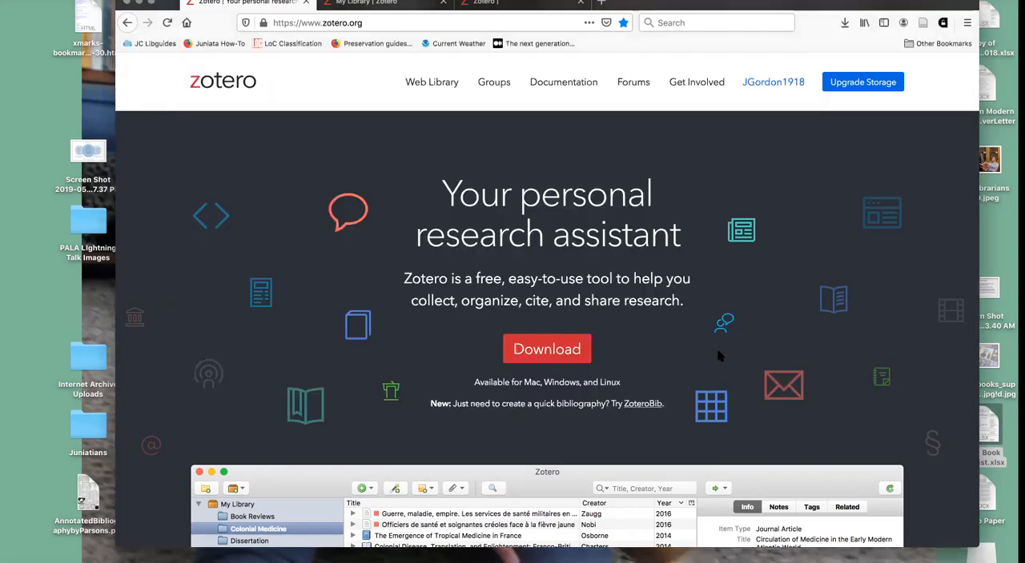
scroll(736, 360, "down", 10)
scroll(718, 356, "down", 3)
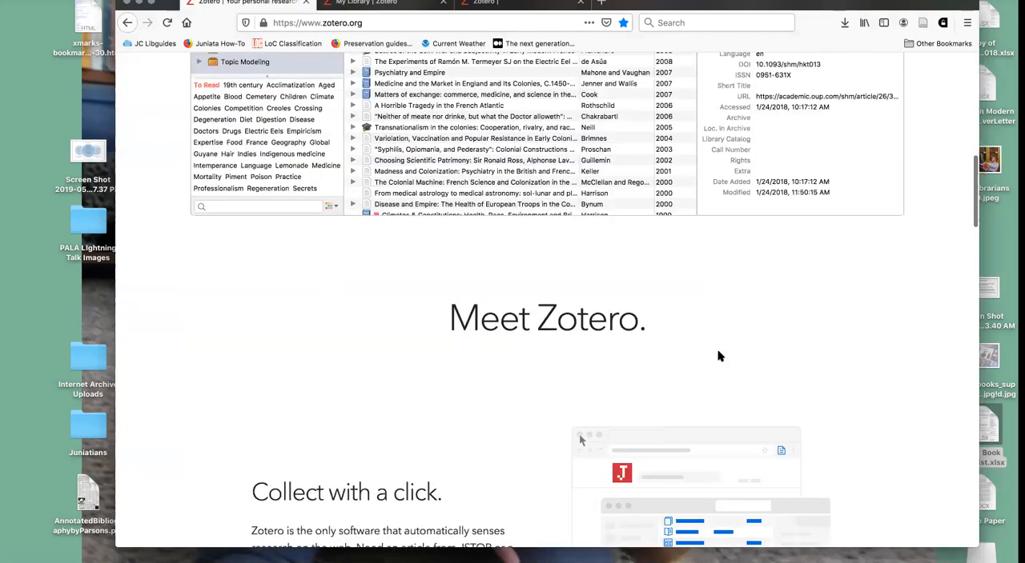
scroll(718, 356, "up", 10)
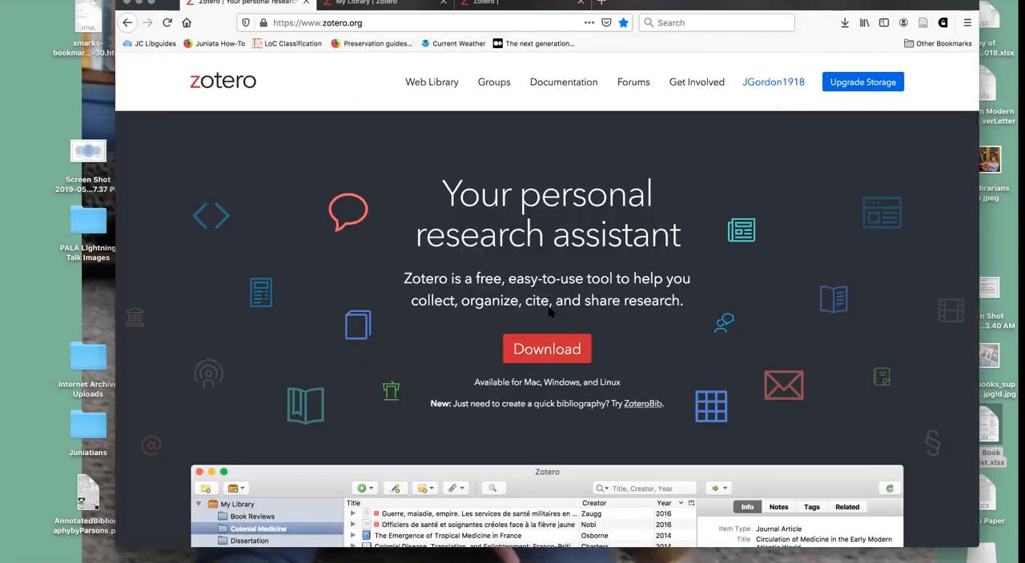
- Look over the Zotero home page, open the ZoteroBib quick bibliography tool from it and look over its page
scroll(385, 273, "down", 20)
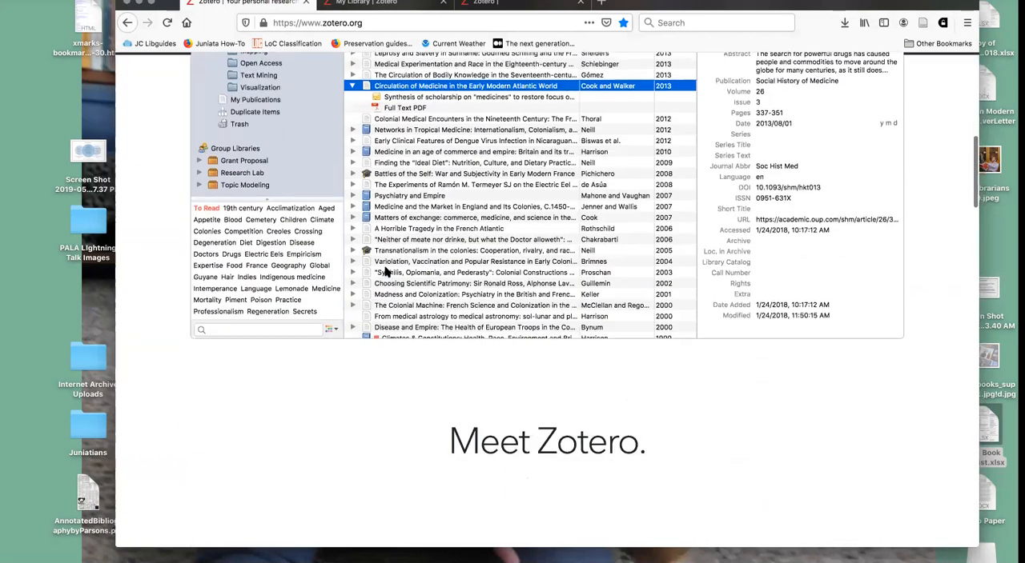
scroll(385, 273, "down", 15)
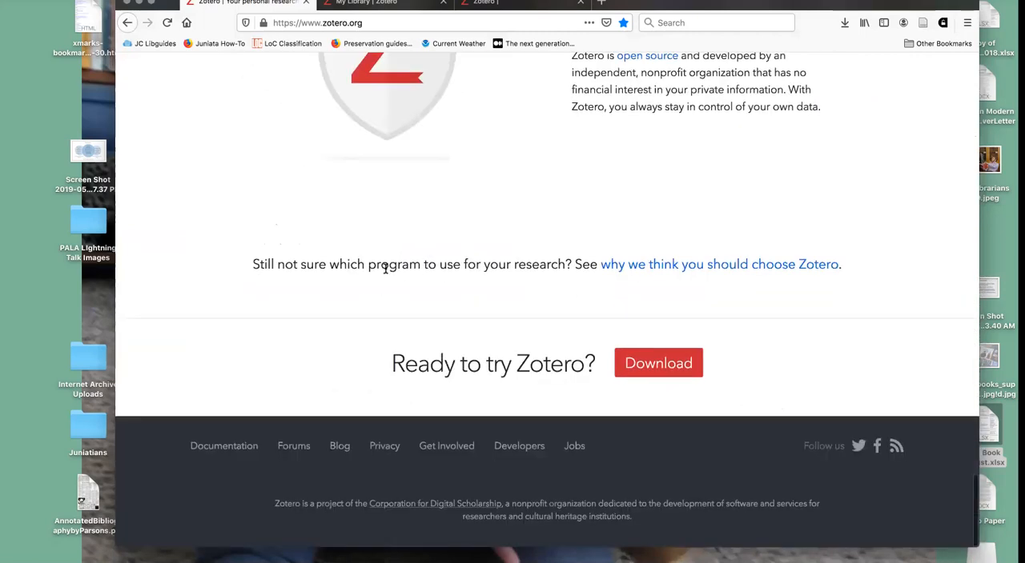
scroll(385, 270, "up", 3)
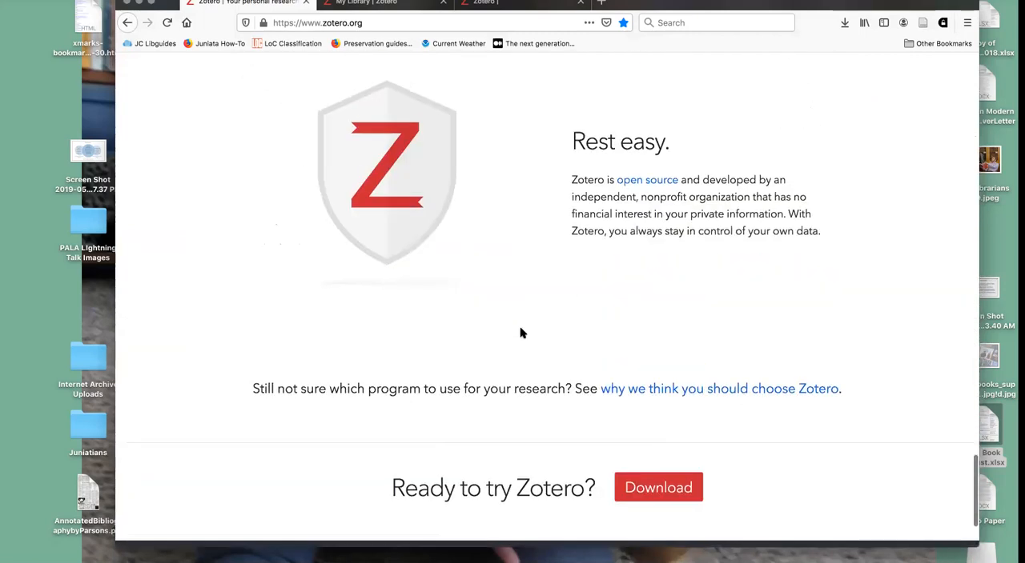
scroll(520, 331, "down", 3)
scroll(520, 332, "up", 15)
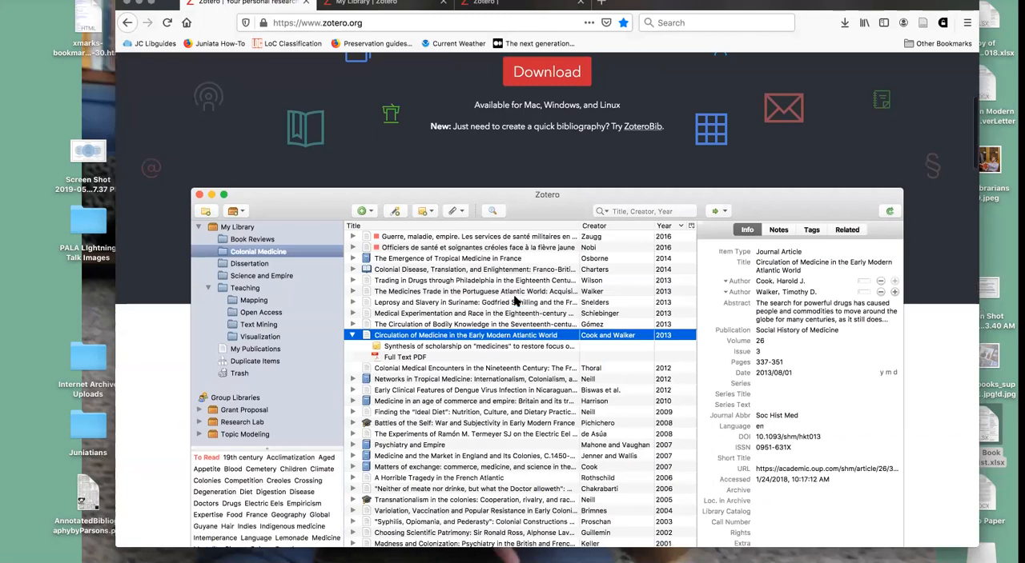
scroll(515, 301, "up", 3)
left_click(650, 343)
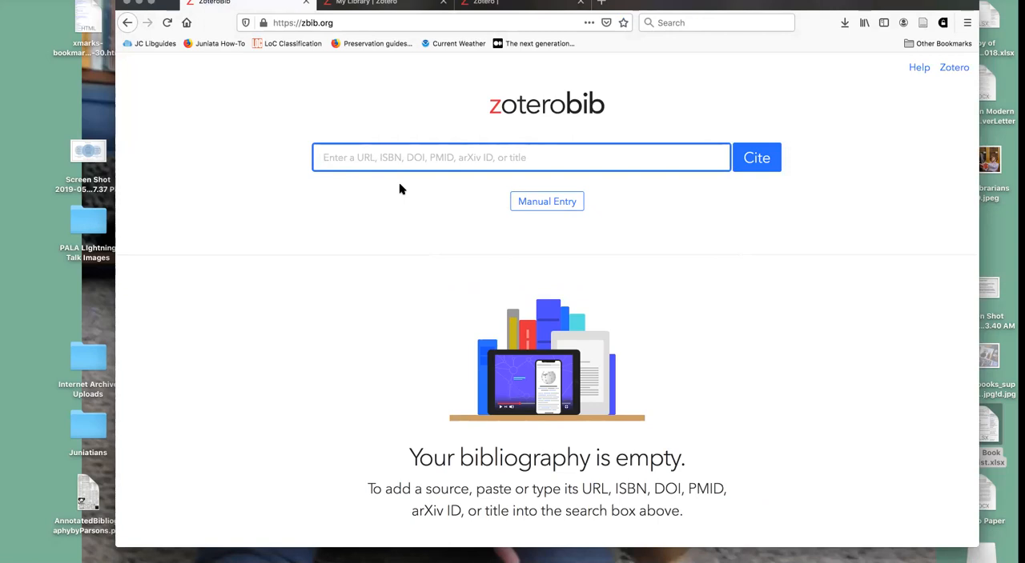
scroll(420, 196, "down", 3)
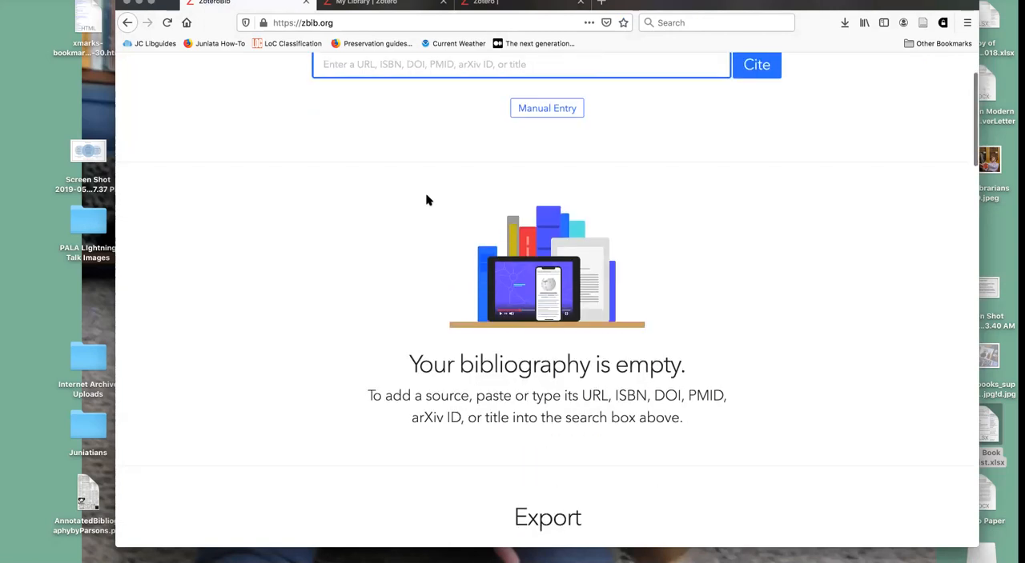
scroll(583, 195, "up", 3)
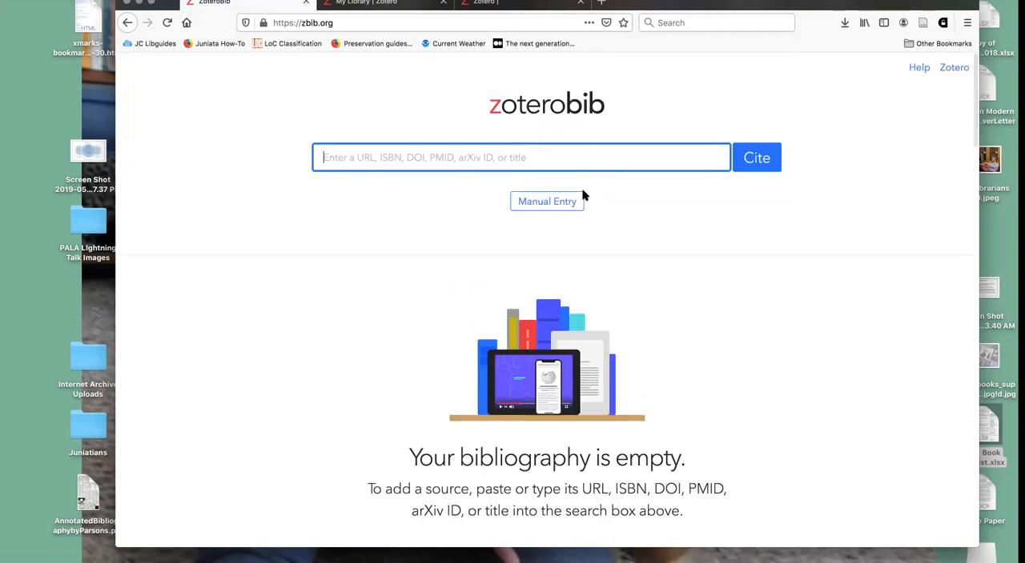
- Open the Beeghly Library home page in a new tab and search the library catalog by the author's name
left_click(601, 2)
left_click(187, 22)
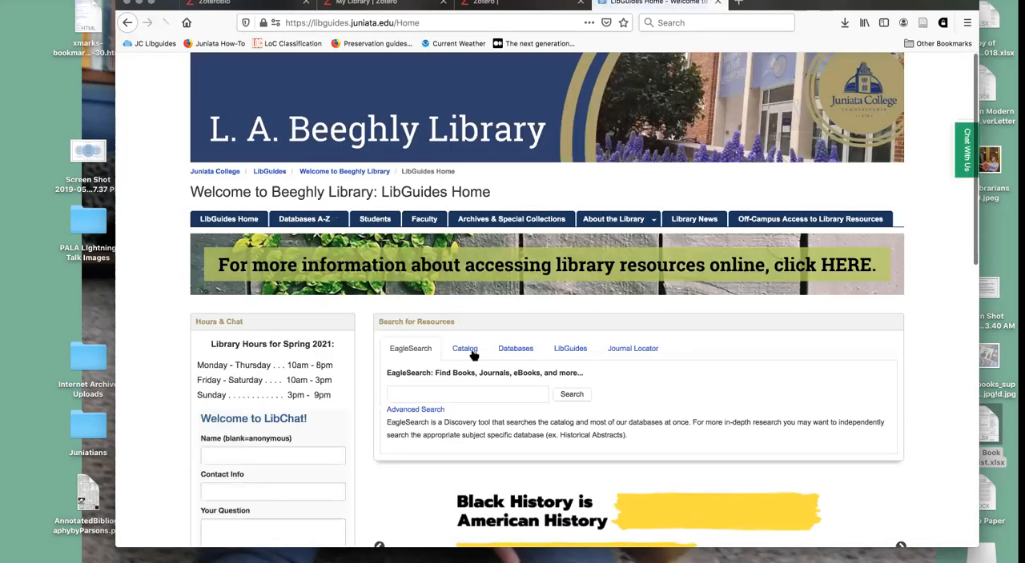
left_click(465, 349)
left_click(460, 409)
type("earl")
type(" kuyk")
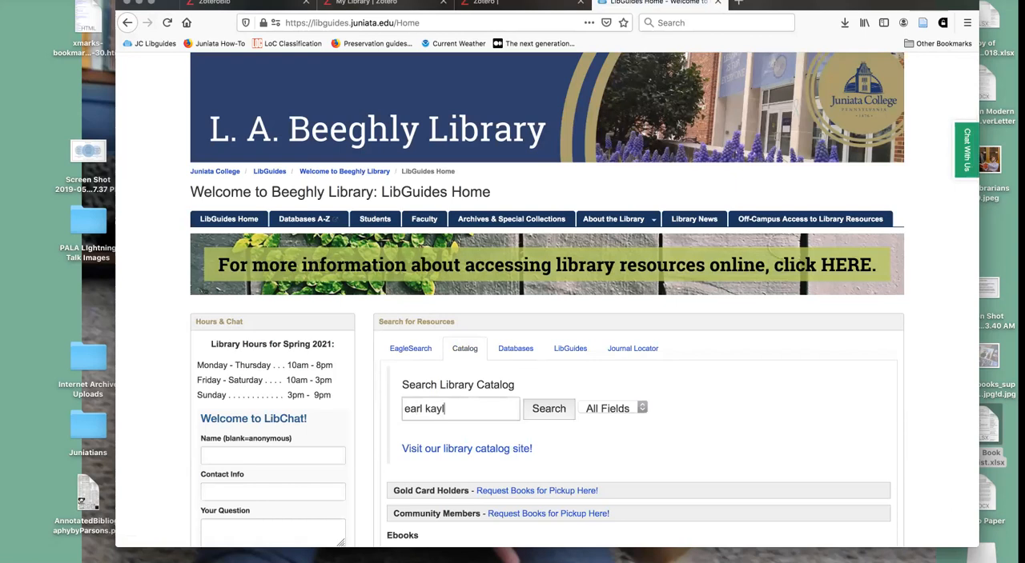
key("Return")
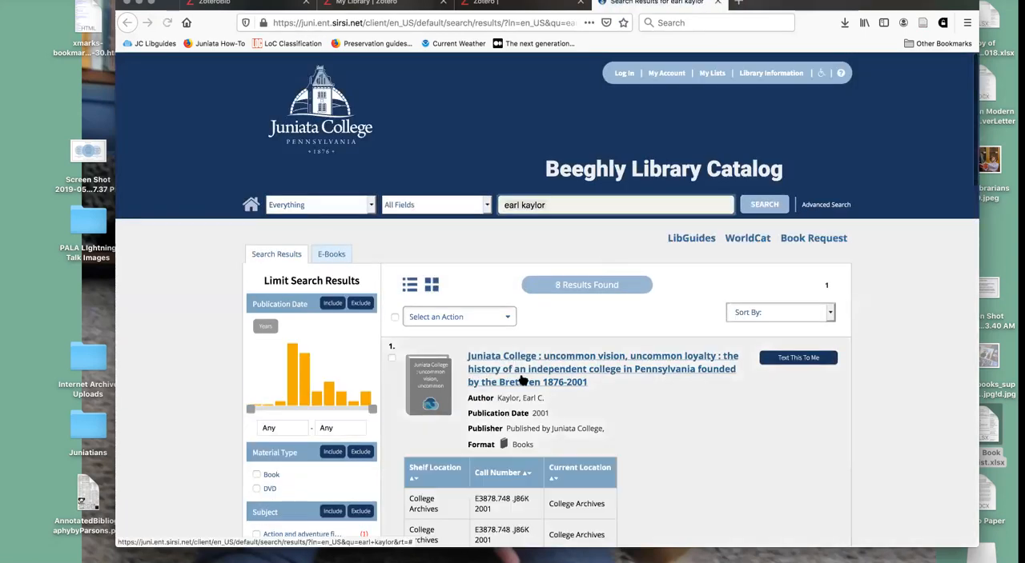
left_click(521, 380)
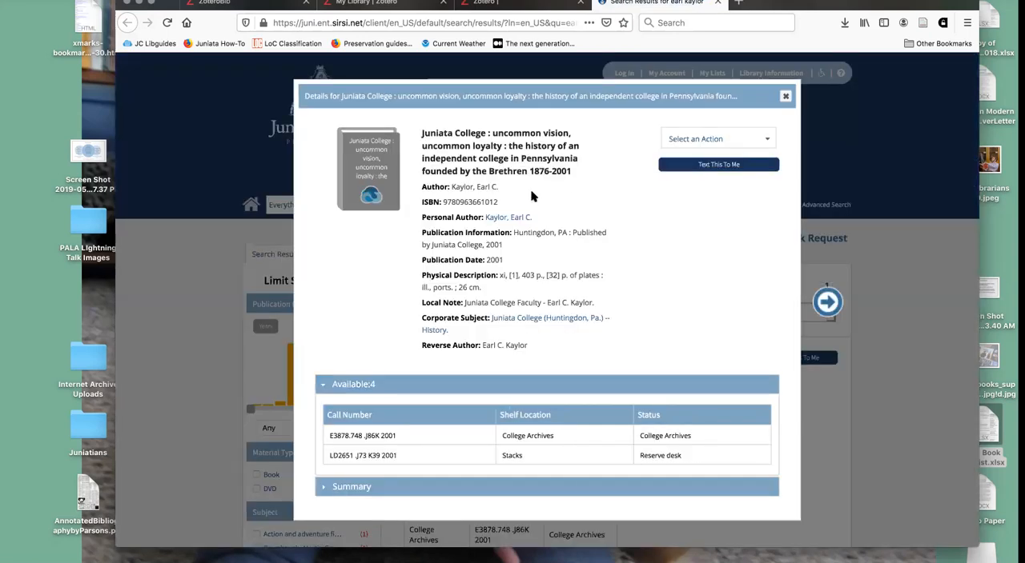
double_click(463, 202)
key("super+c")
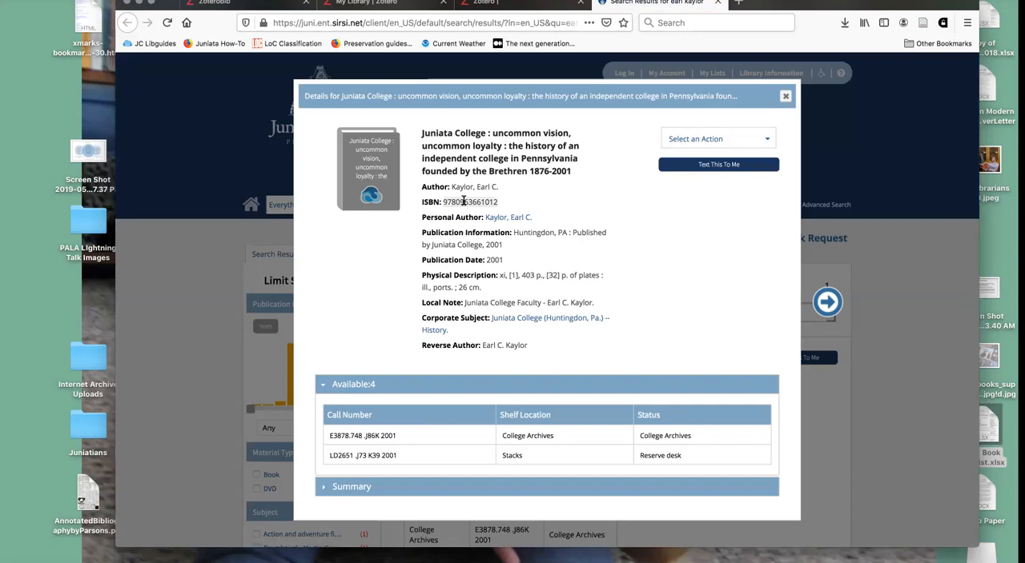
left_click(258, 6)
key("super+v")
left_click(759, 158)
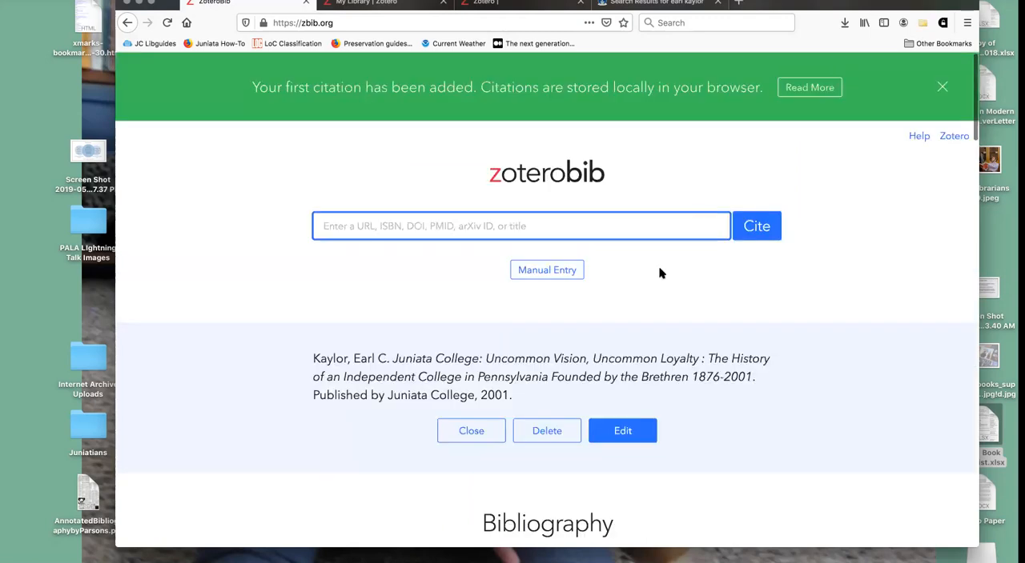
- View the book's bibliography entry in ZoteroBib and the list of available citation styles, keeping Modern Language Association 8th edition
scroll(661, 273, "down", 2)
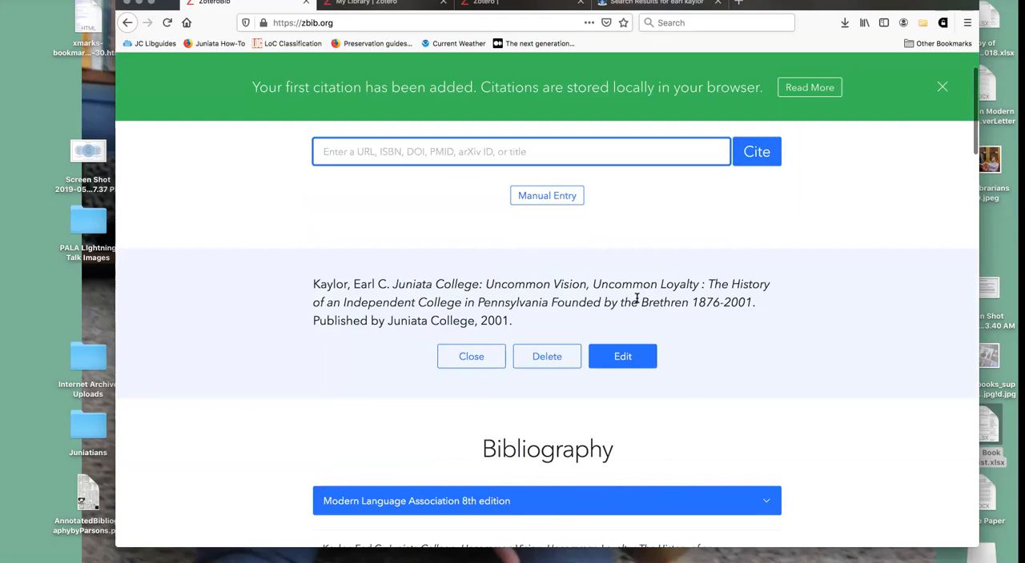
scroll(637, 298, "down", 3)
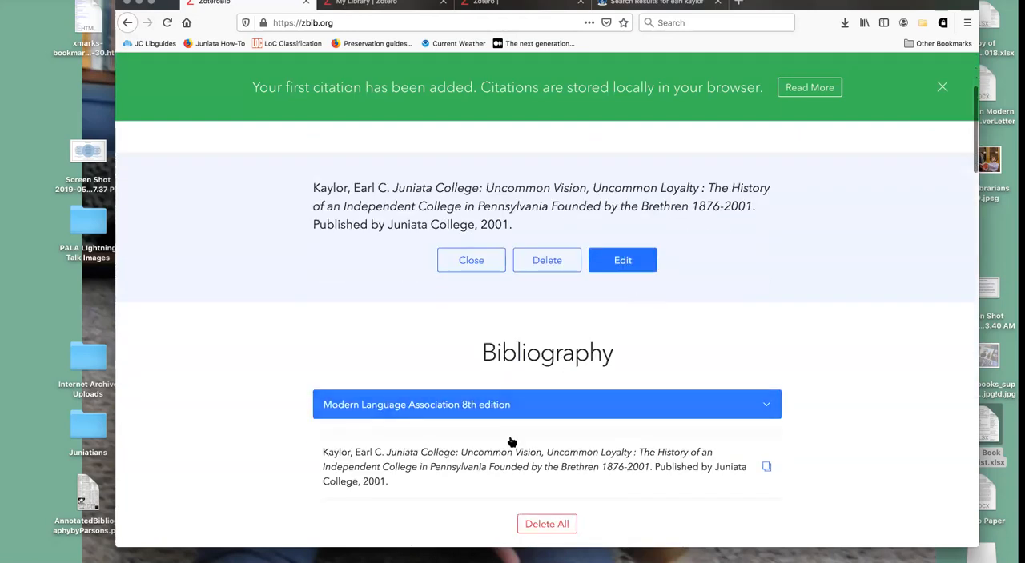
scroll(745, 368, "down", 2)
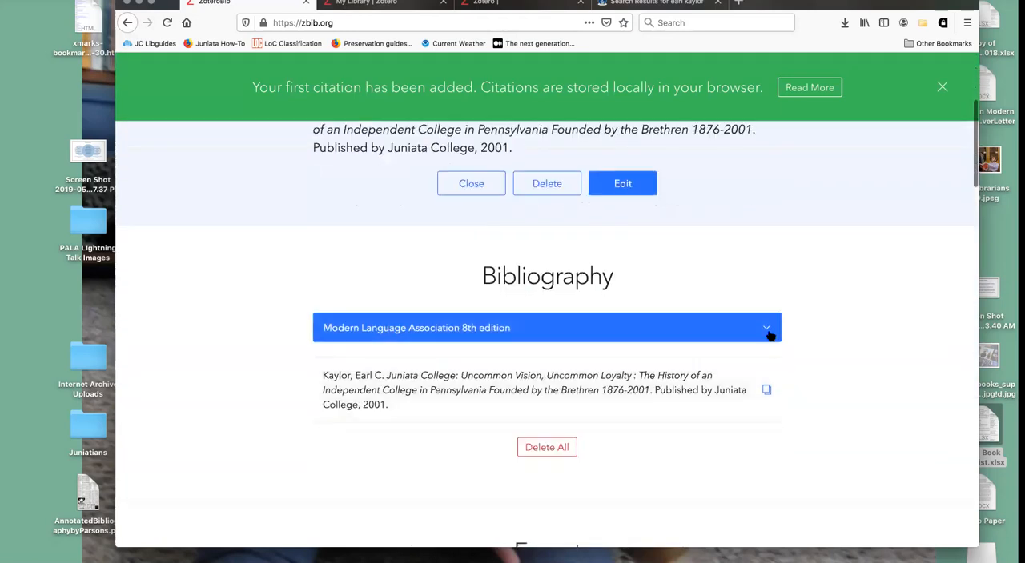
left_click(768, 334)
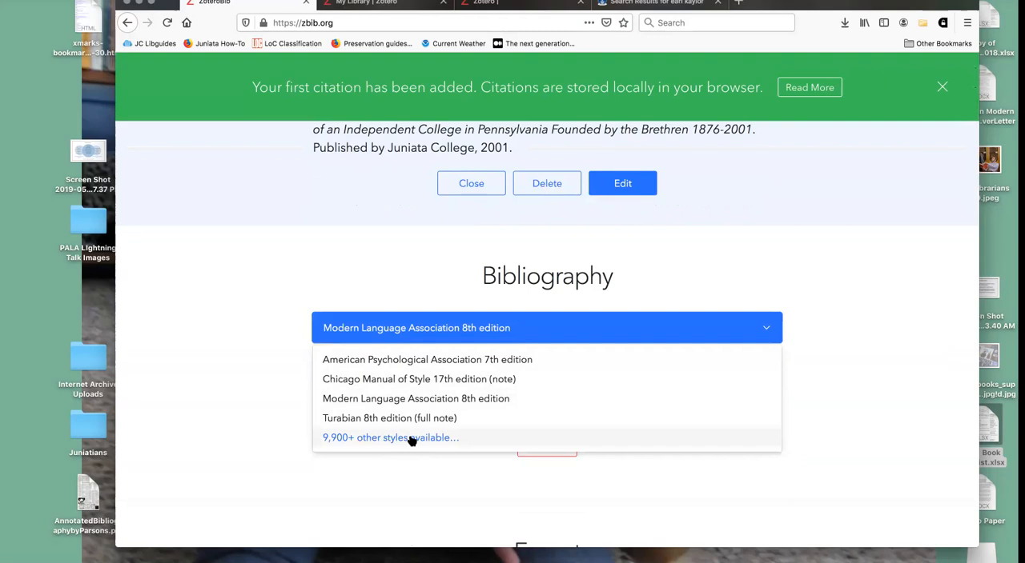
left_click(380, 483)
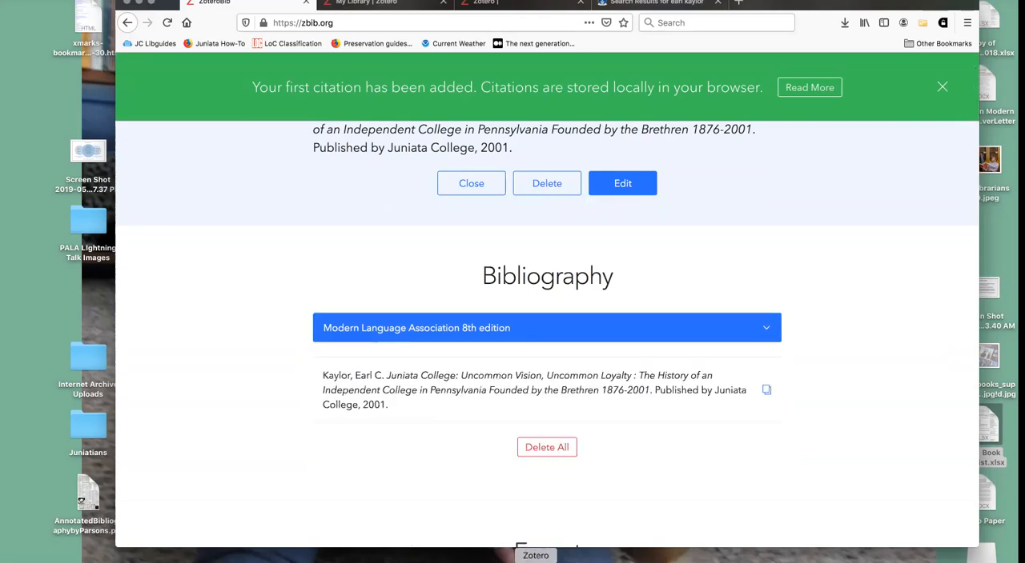
- Switch to the Zotero desktop app, dismiss the Software Update window, reopen the main window and select the Practice collection
left_click(535, 560)
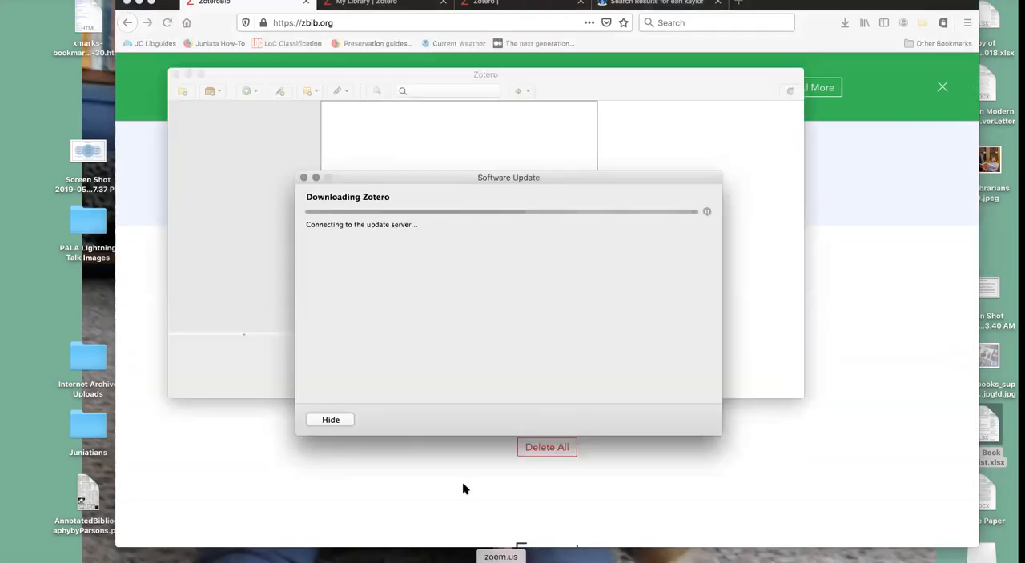
left_click(302, 177)
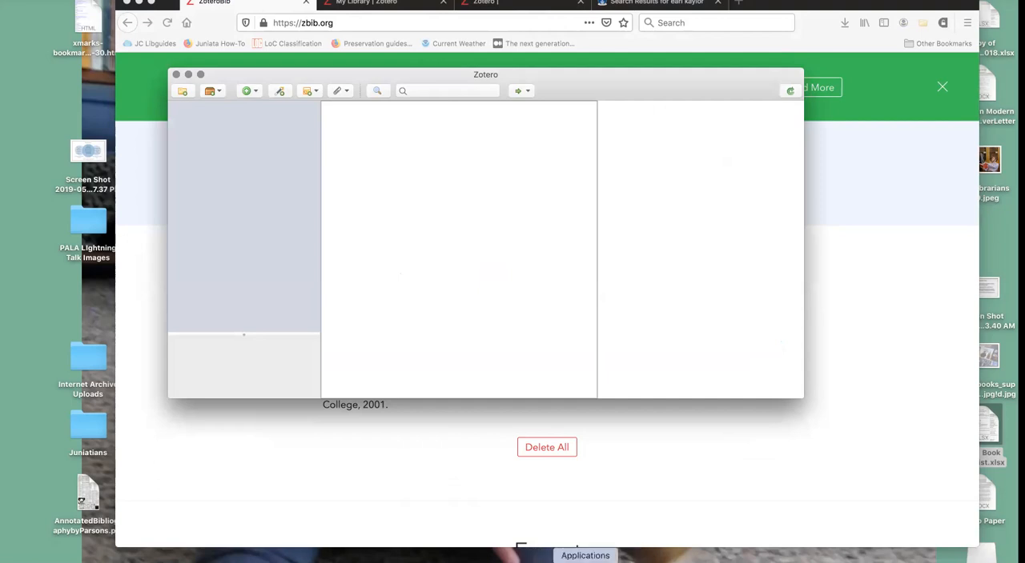
key("ctrl+Up")
key("ctrl+Up")
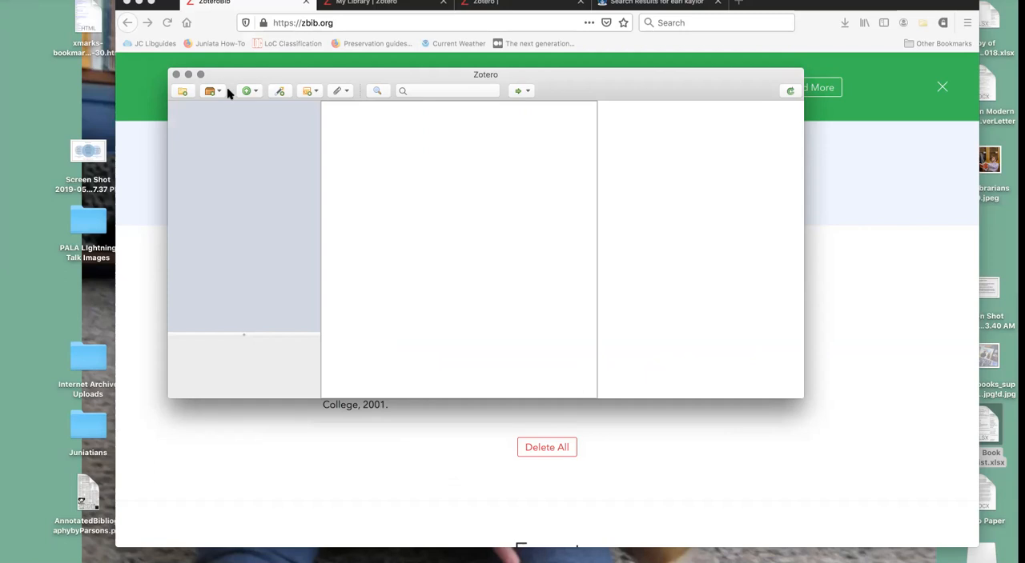
left_click(176, 75)
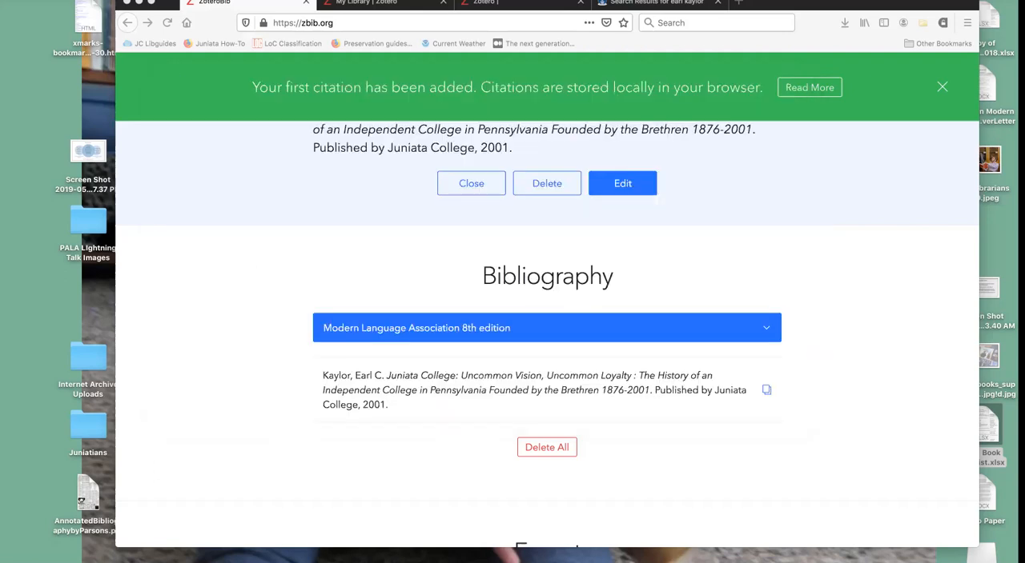
left_click(535, 560)
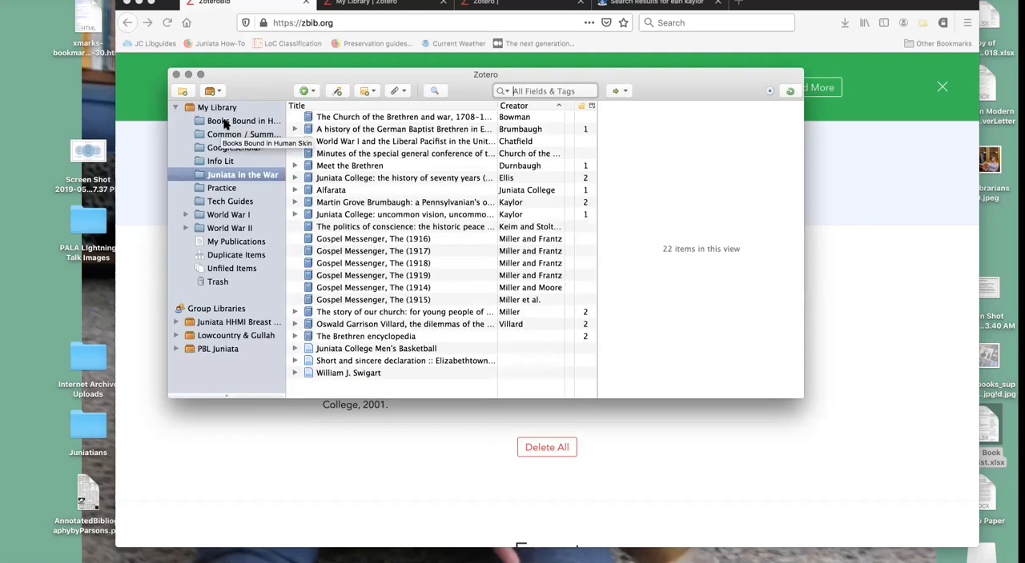
left_click(226, 188)
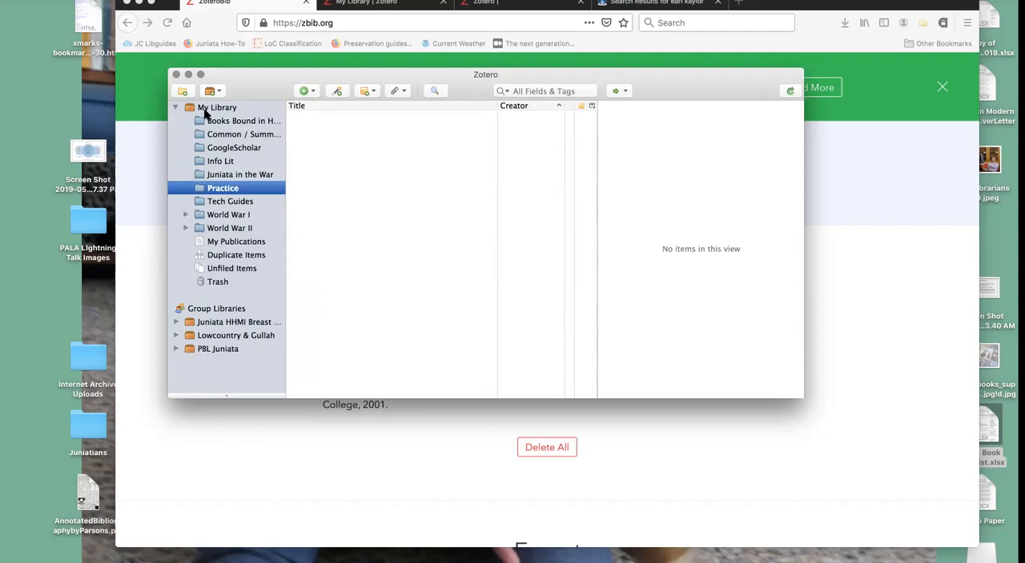
- Open Zotero's preferences window
left_click(43, 0)
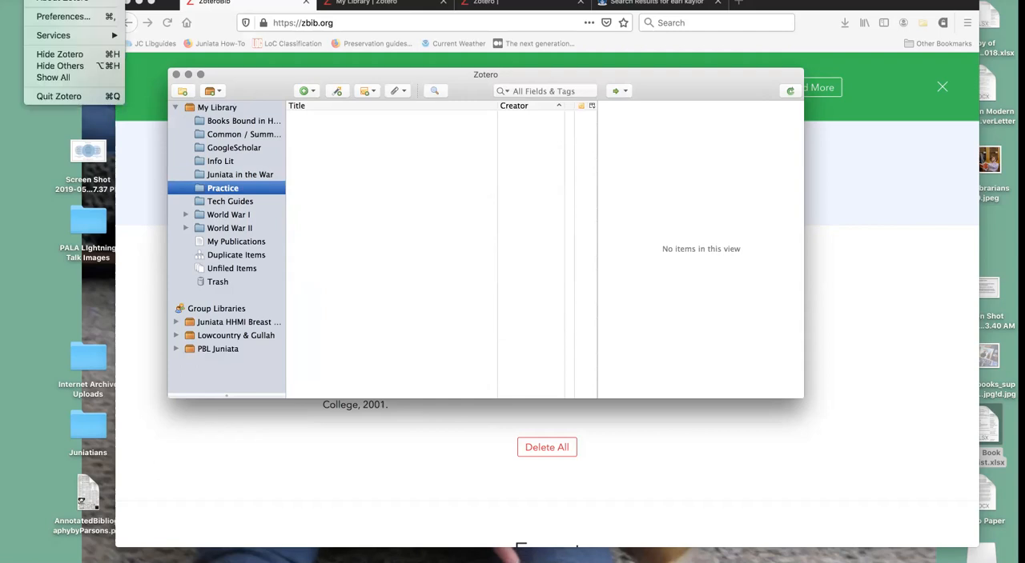
mouse_move(77, 0)
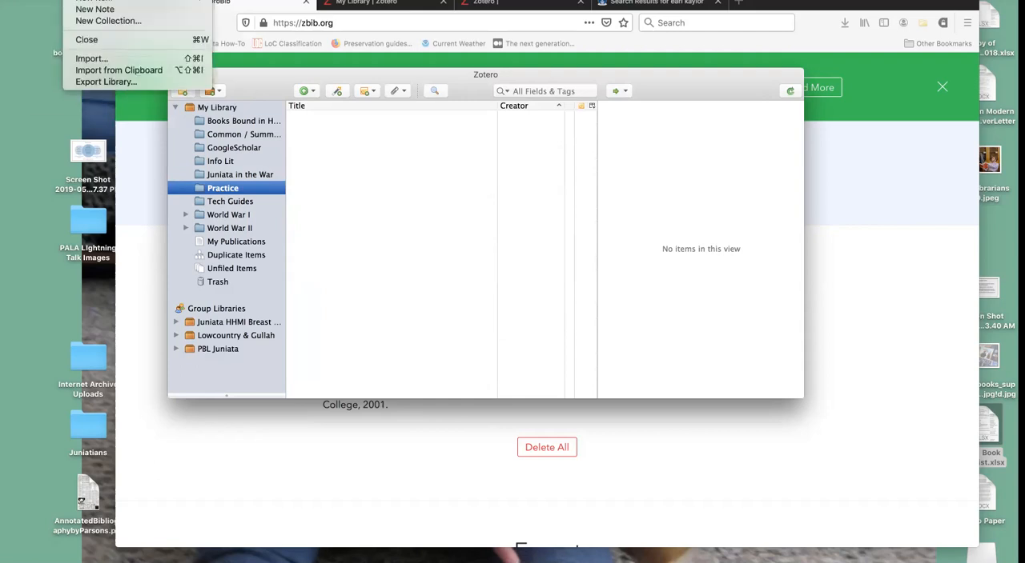
mouse_move(44, 0)
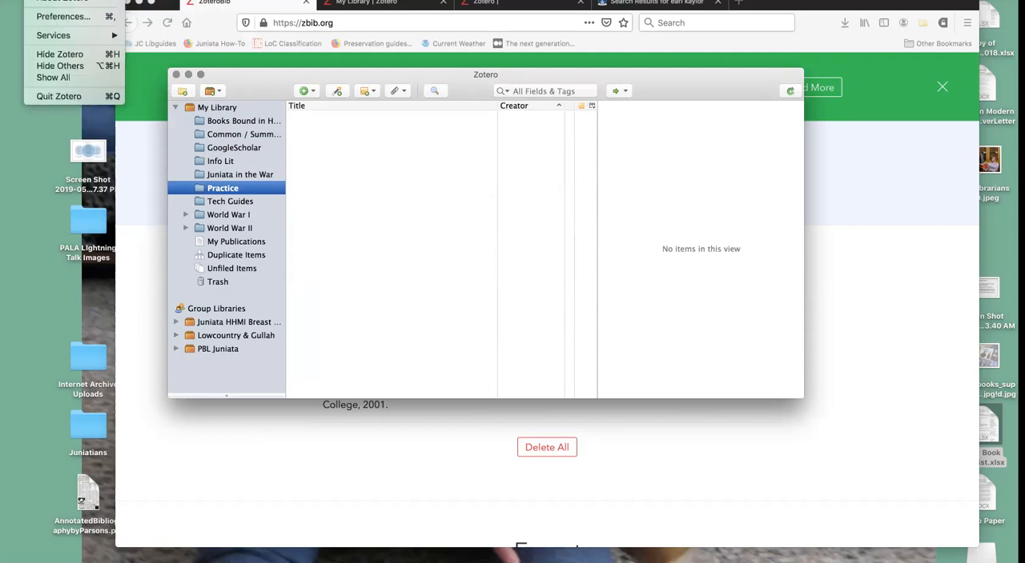
left_click(44, 0)
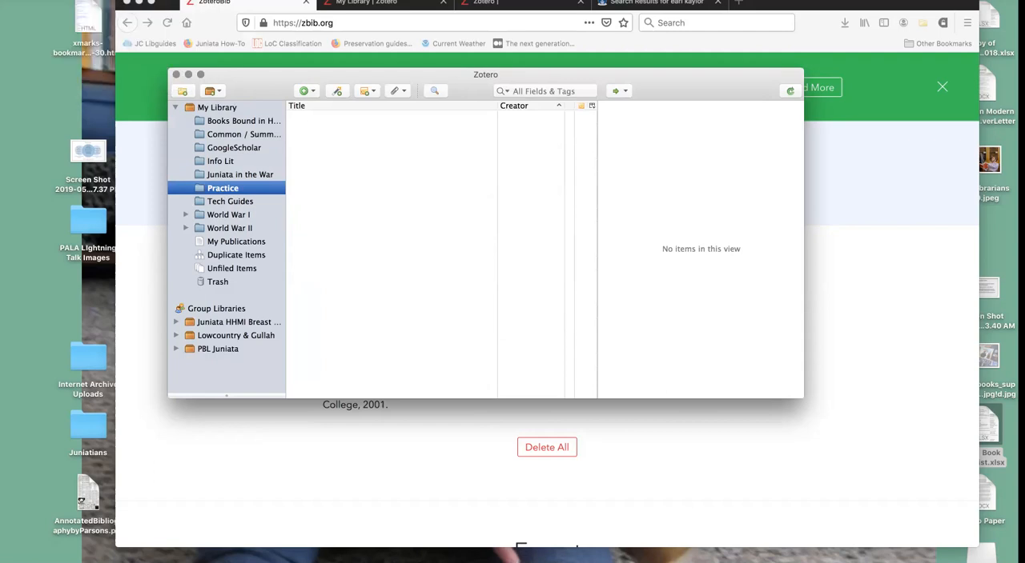
left_click(43, 0)
left_click(43, 0)
left_click(43, 0)
mouse_move(76, 0)
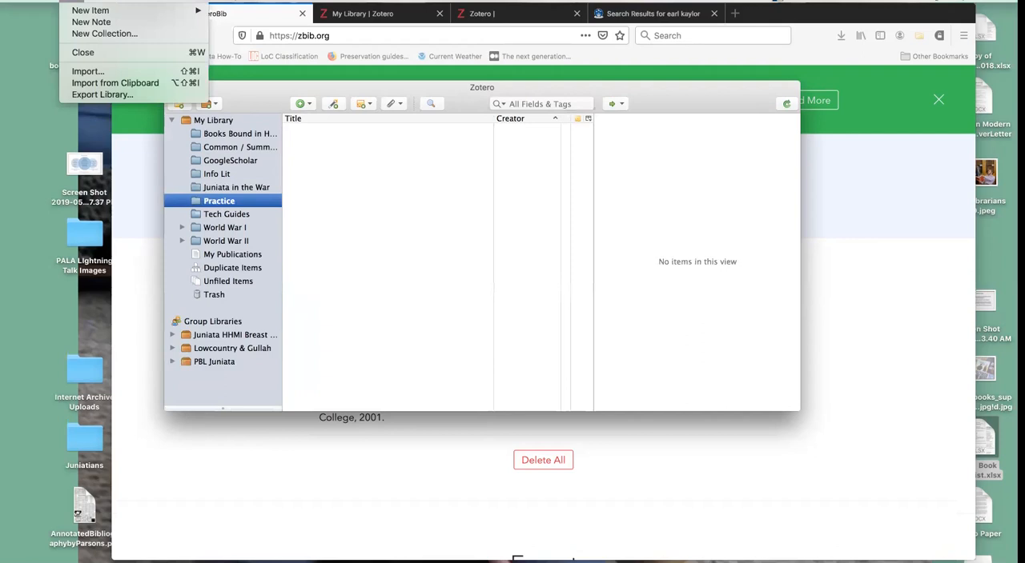
left_click(42, 1)
left_click(43, 1)
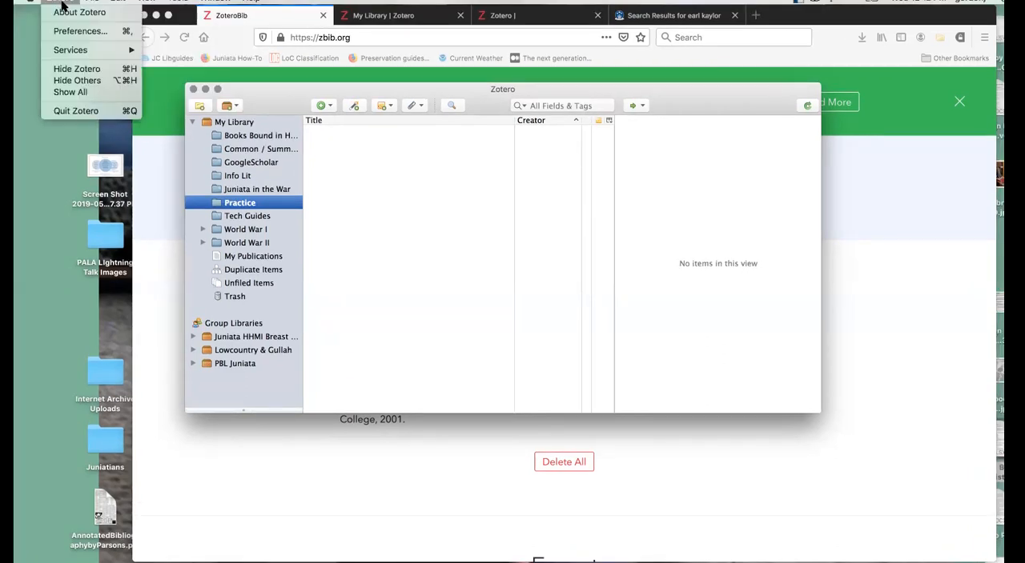
left_click(67, 30)
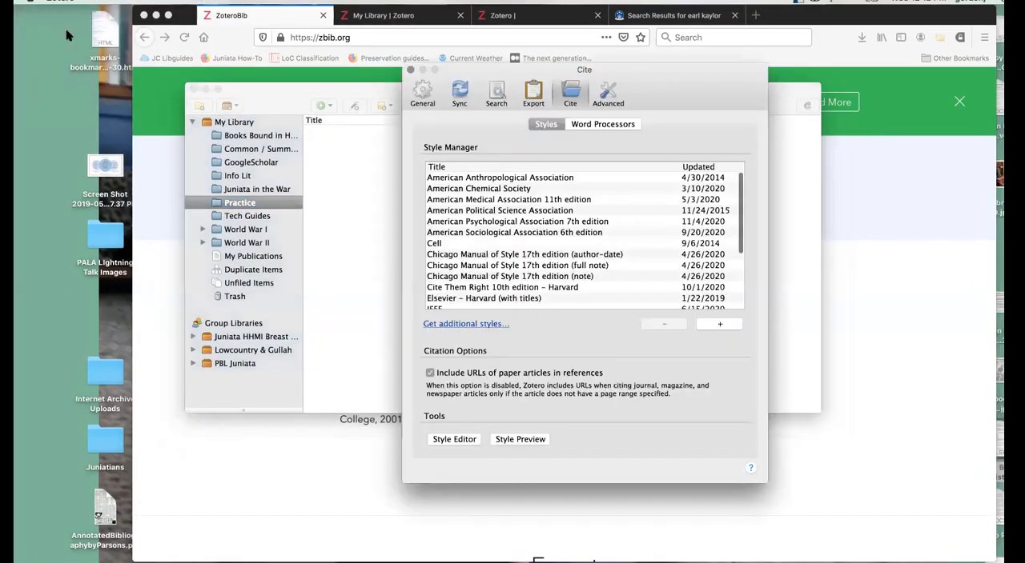
- View the General, Sync and Search sections of Zotero's preferences
left_click(430, 96)
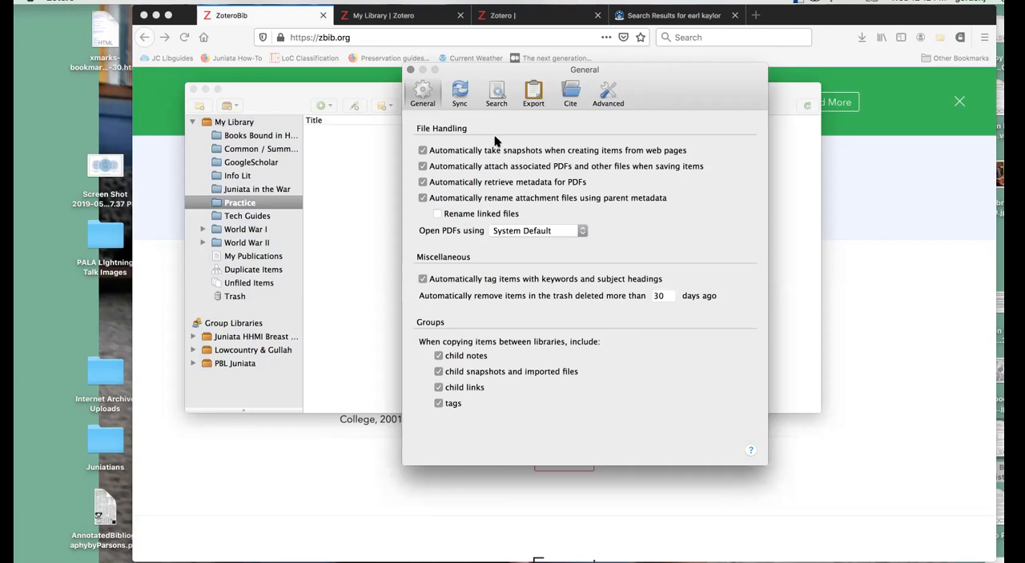
left_click(459, 88)
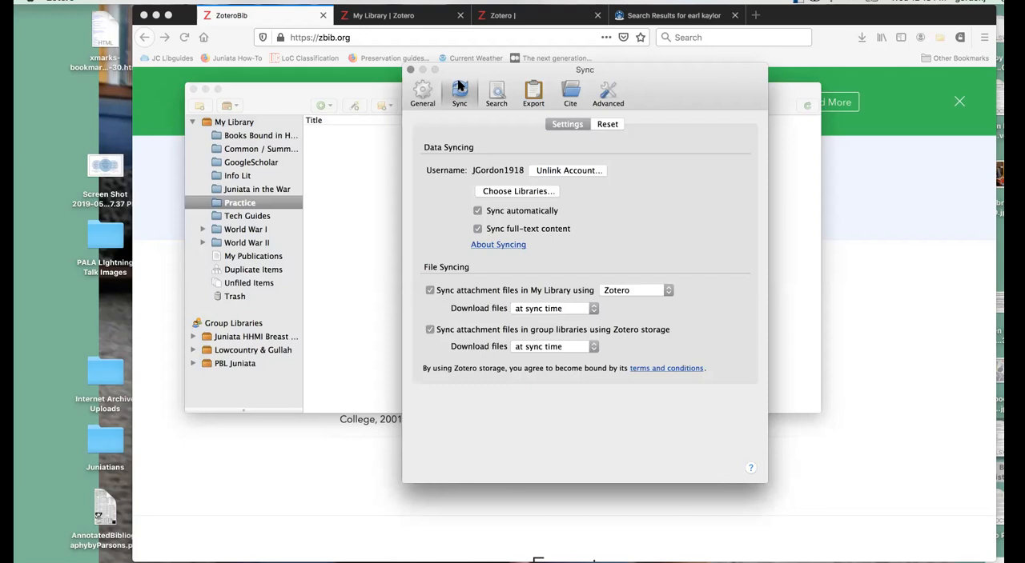
left_click(498, 92)
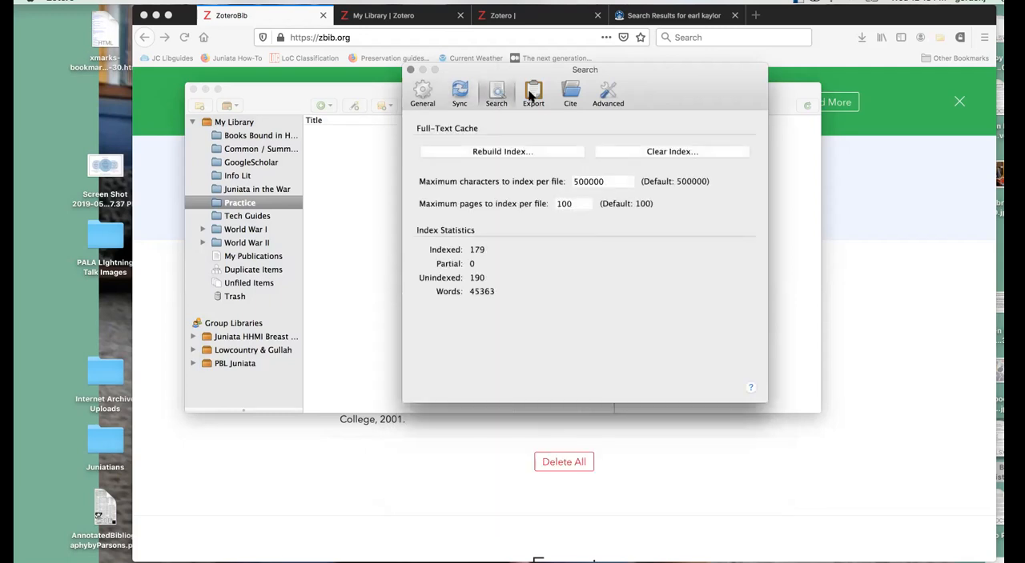
- Set the default Quick Copy export format to Chicago Manual of Style 17th edition (full note)
left_click(531, 93)
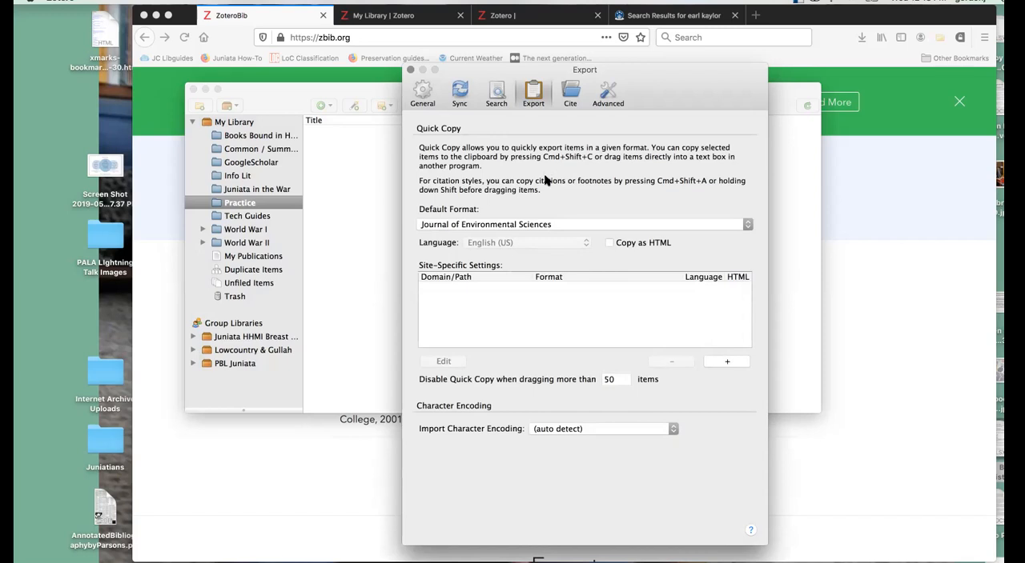
left_click(492, 228)
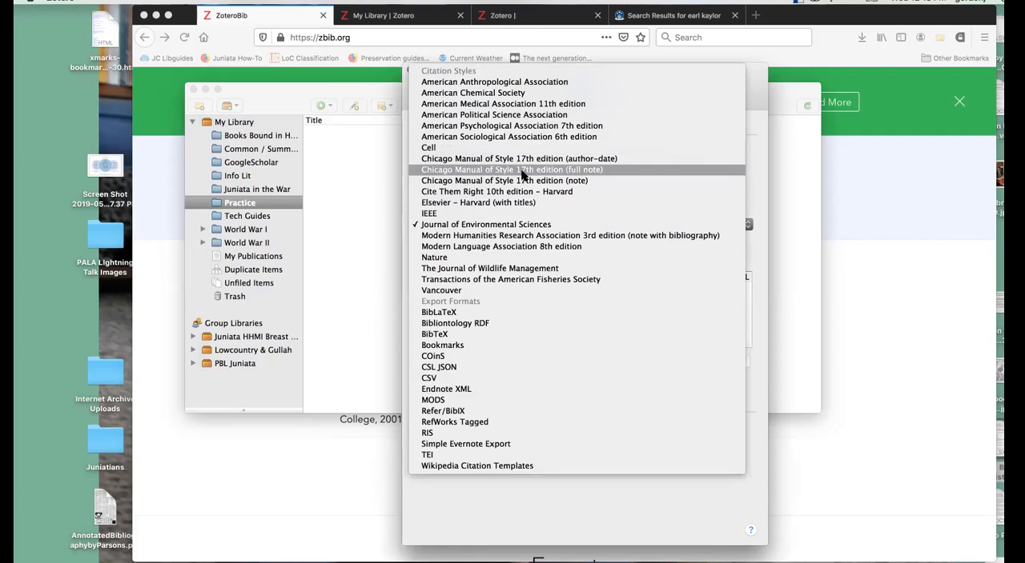
left_click(542, 168)
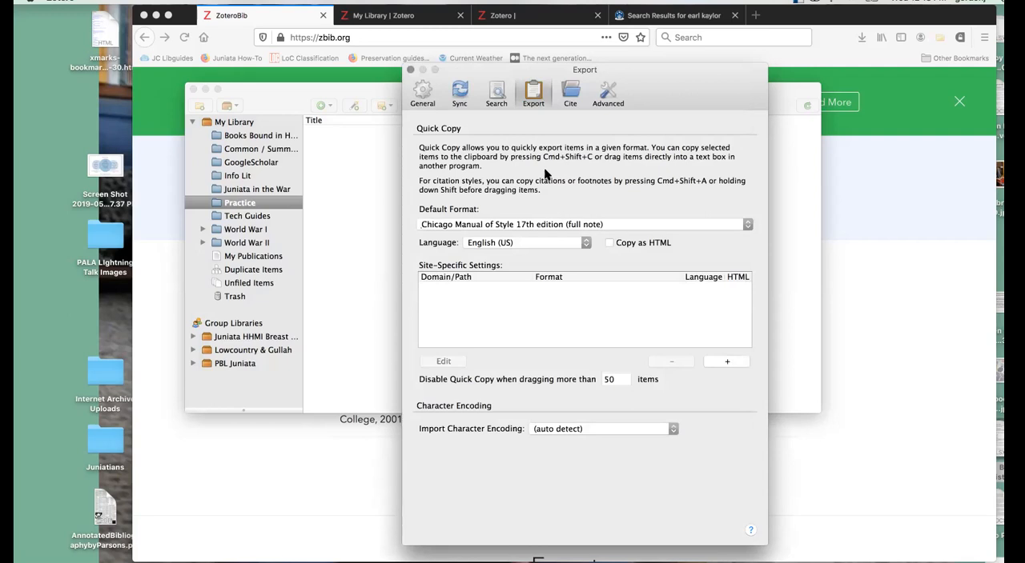
- View the installed citation styles and the Zotero Style Repository of additional styles, closing the repository window
left_click(566, 96)
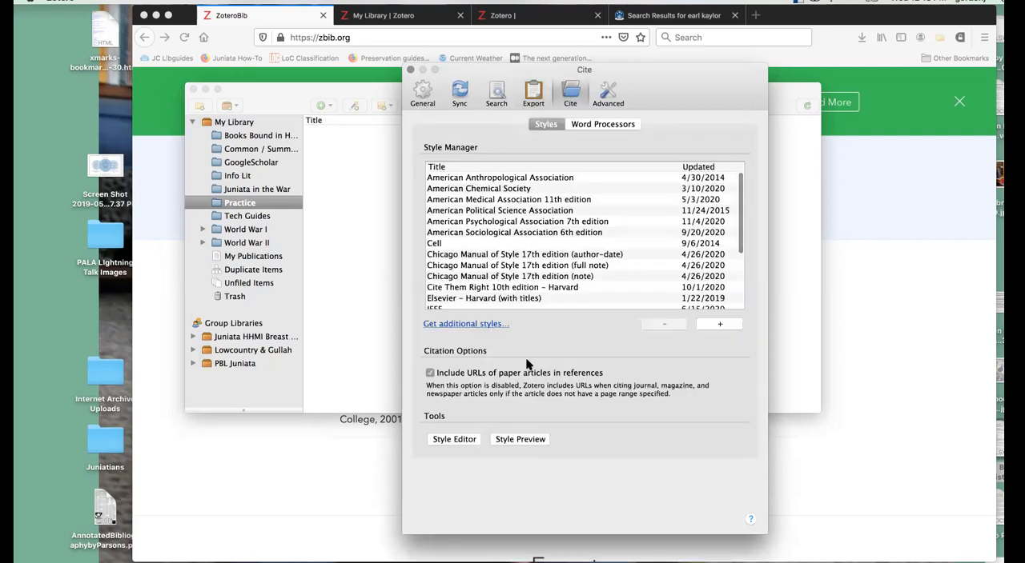
left_click(470, 324)
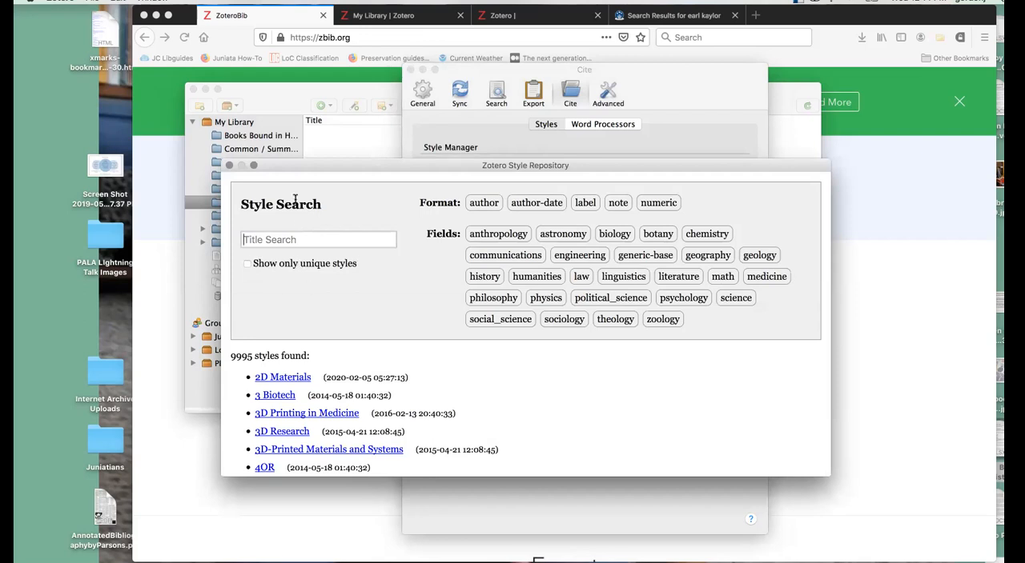
left_click(228, 166)
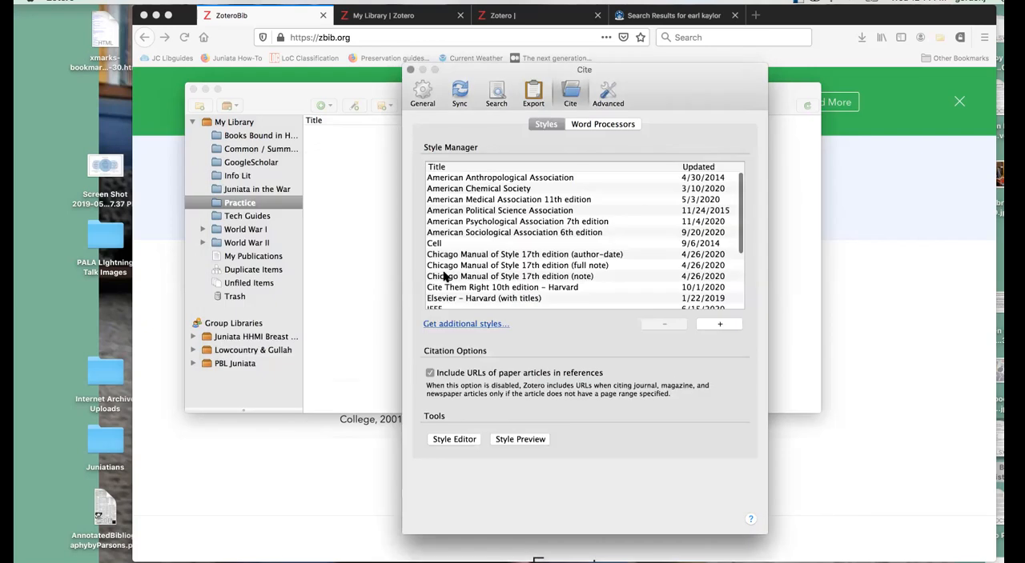
- Reinstall the Microsoft Word add-in from the word processor citation preferences
left_click(588, 125)
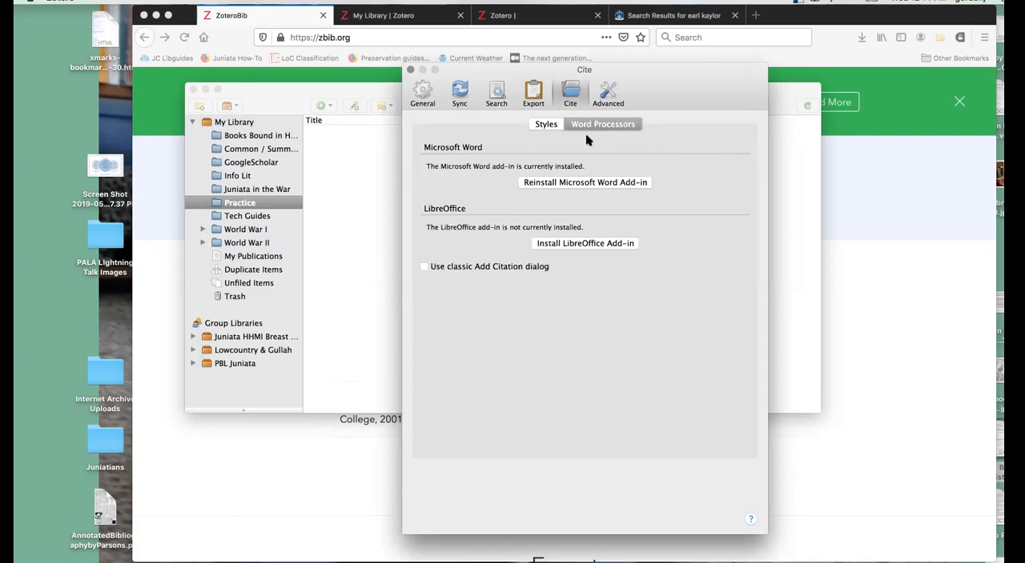
left_click(580, 182)
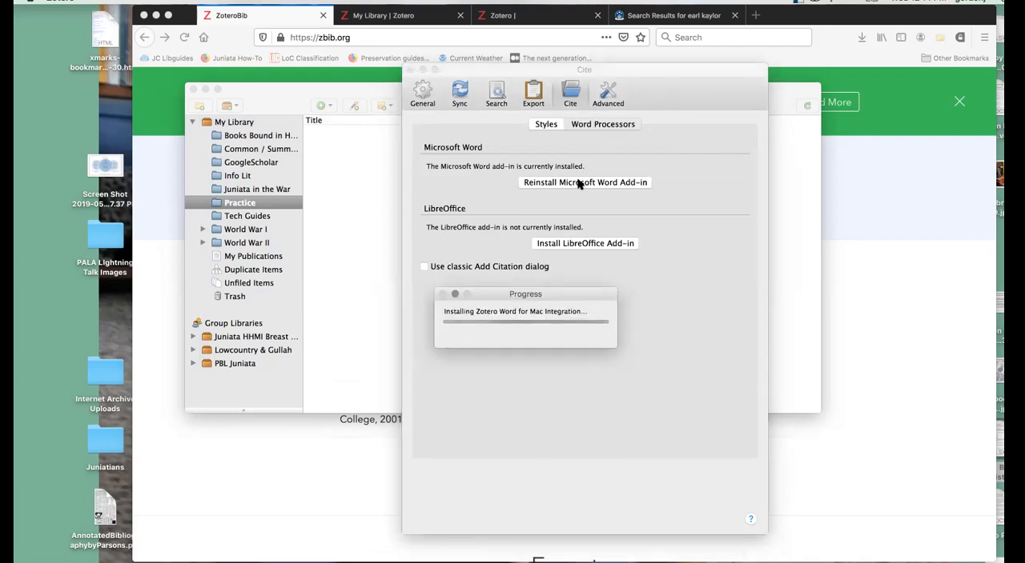
left_click(644, 160)
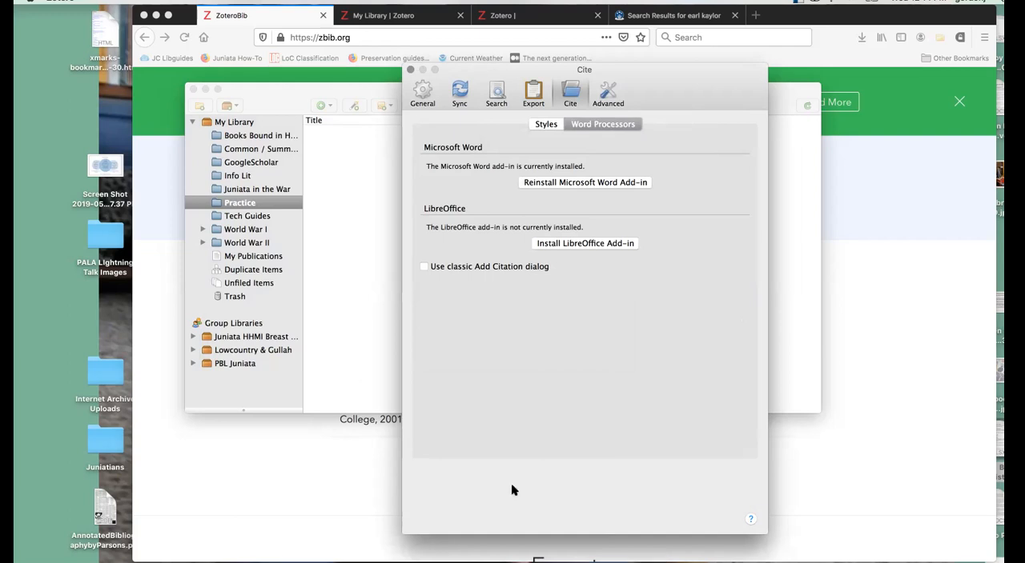
- View Zotero's Advanced preferences and close the preferences window
left_click(606, 93)
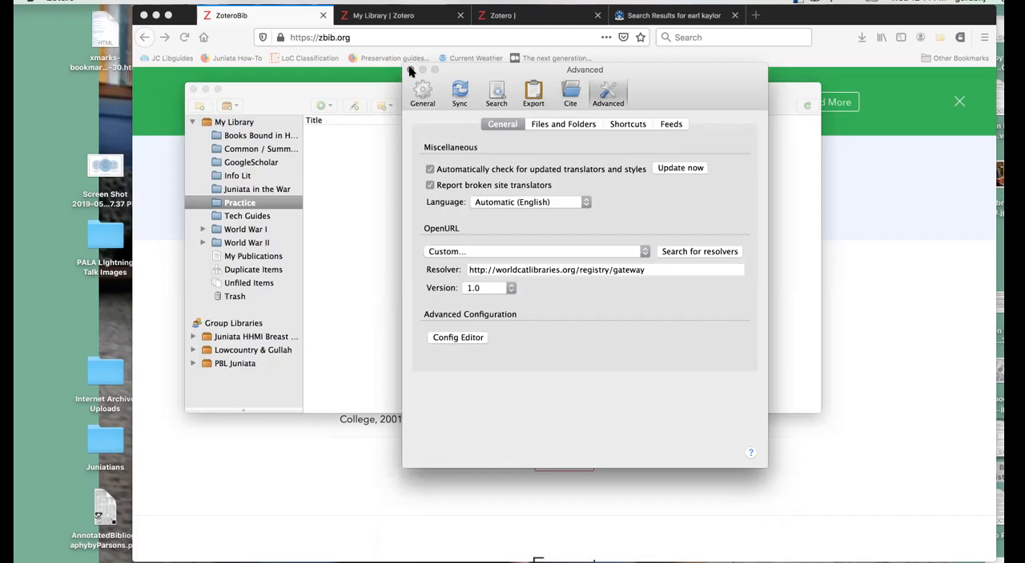
left_click(411, 70)
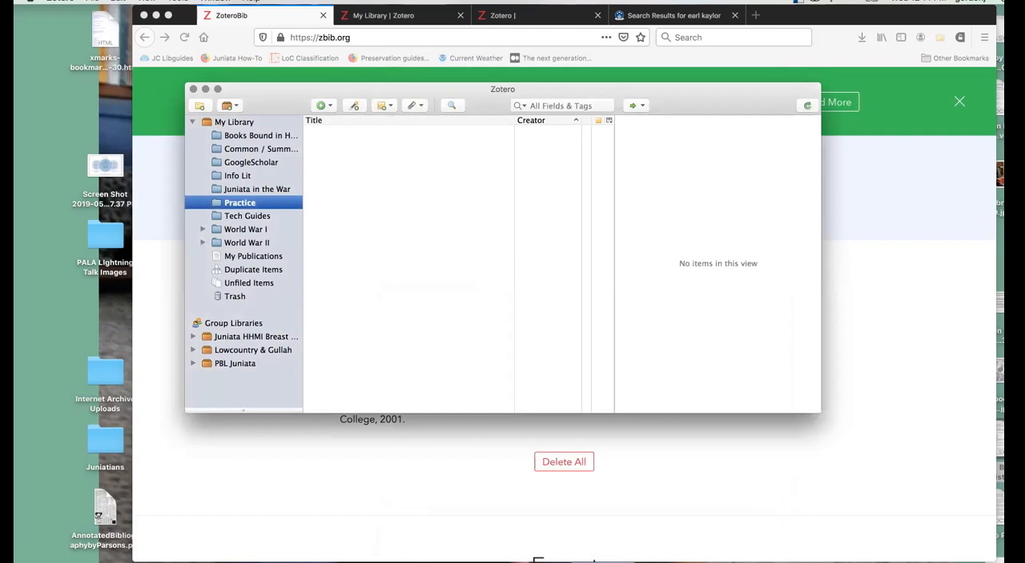
- Launch Microsoft Word from the Applications folder and open the recent document Zotero Paper
left_click(602, 560)
scroll(622, 526, "down", 5)
scroll(622, 526, "down", 3)
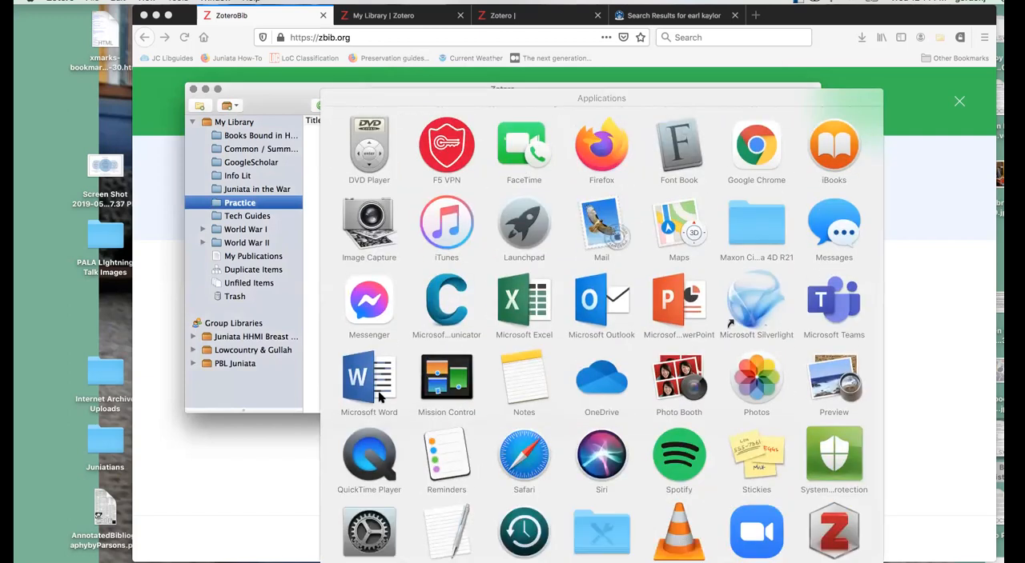
left_click(380, 392)
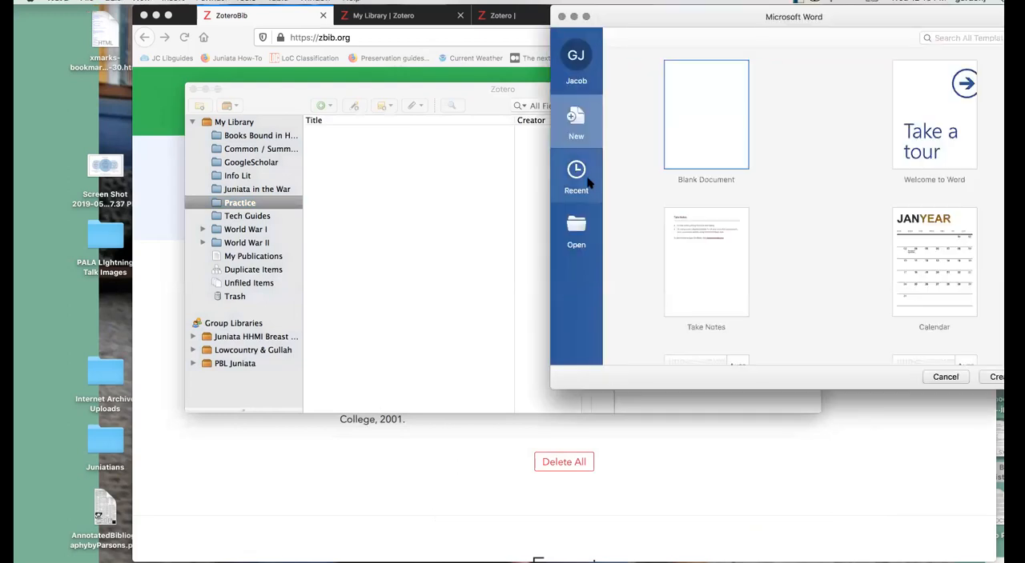
left_click(587, 185)
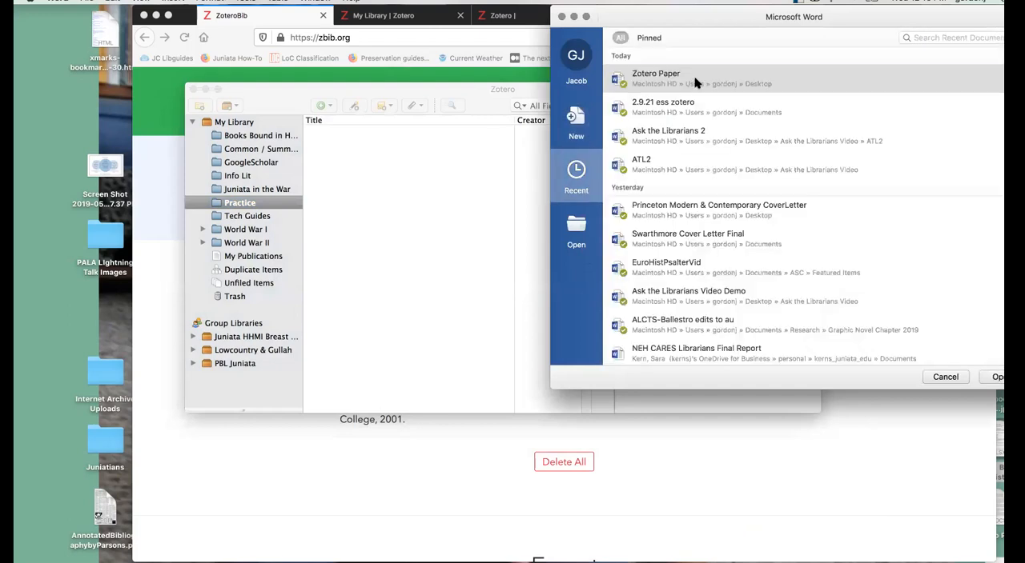
double_click(694, 82)
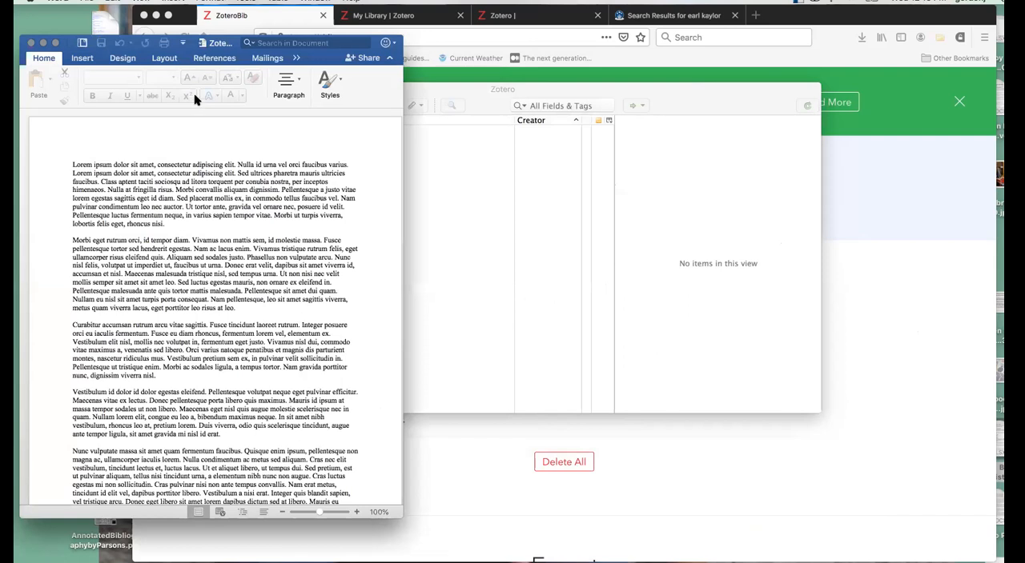
- Widen the Zotero Paper window so all ribbon sections fit and show the Zotero citation tools
left_click(29, 118)
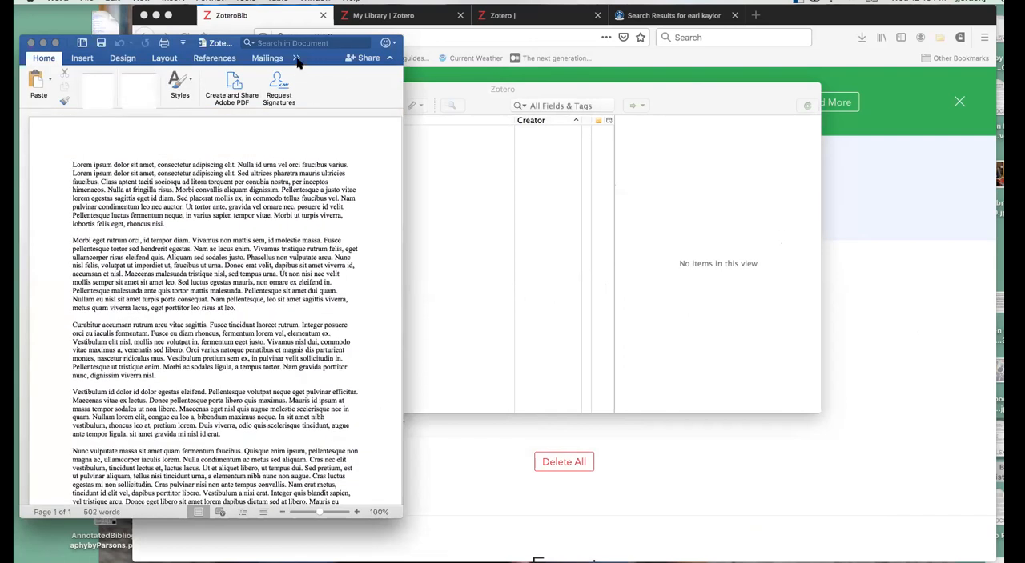
left_click_drag(402, 104, 666, 133)
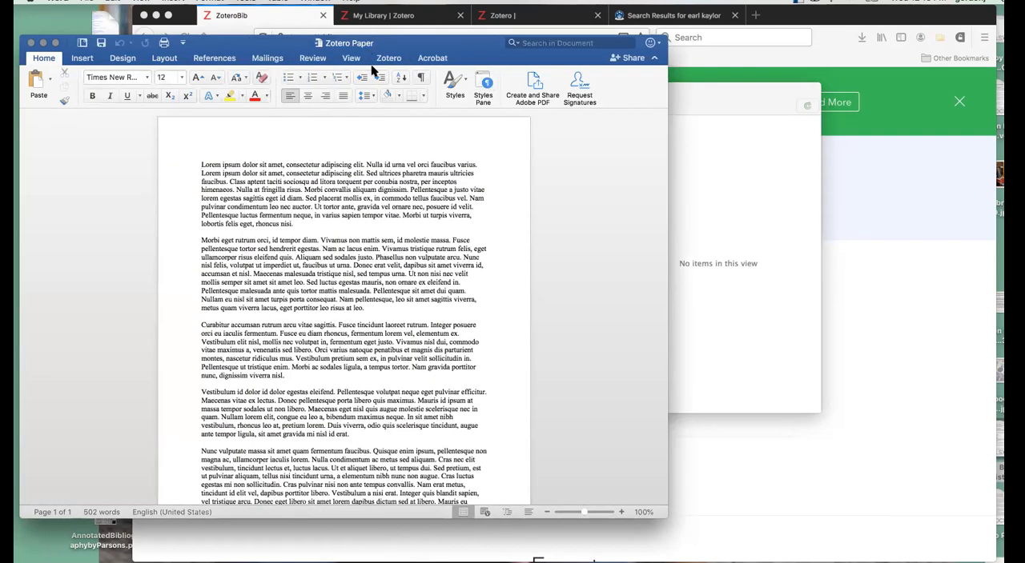
left_click(391, 59)
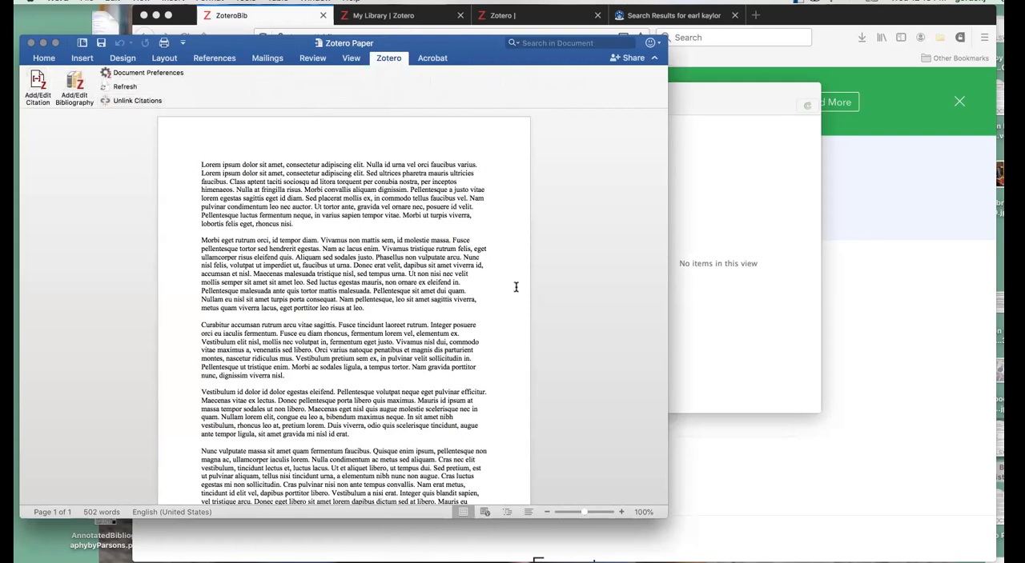
- Switch to Firefox, load the Beeghly Library home page in the catalog tab and search EagleSearch for "juniata college"
left_click(860, 292)
left_click(690, 16)
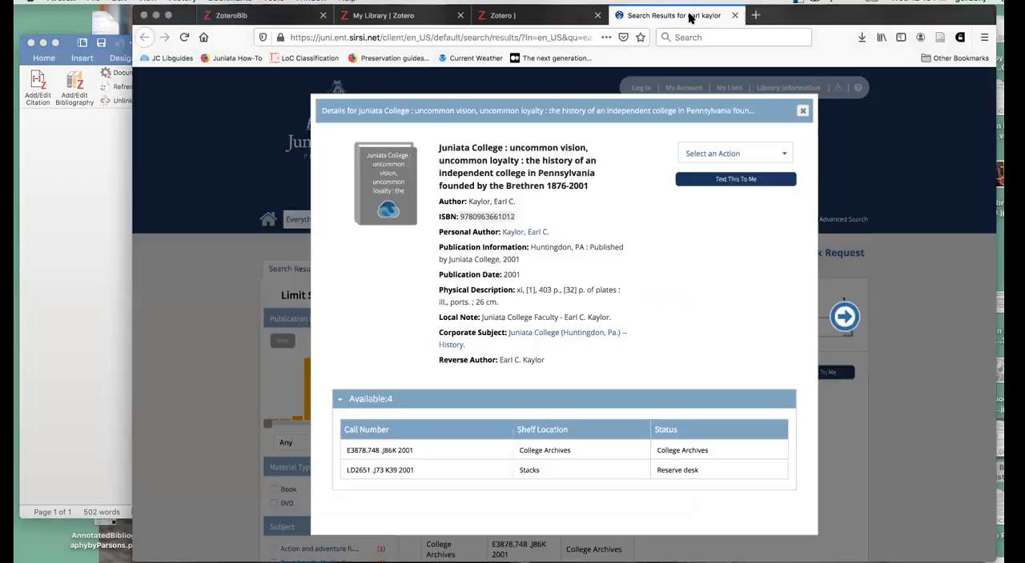
left_click(204, 37)
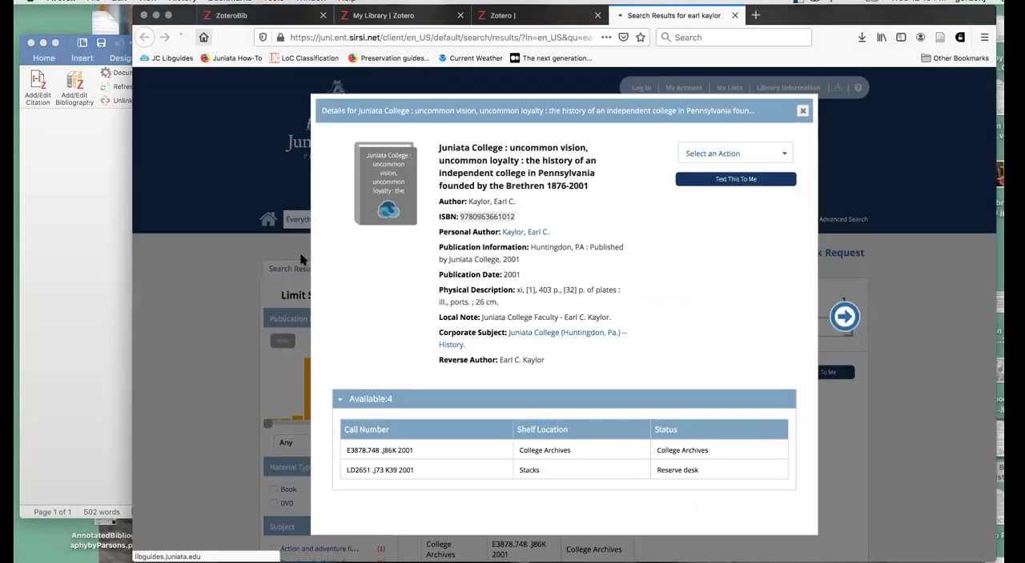
left_click(481, 407)
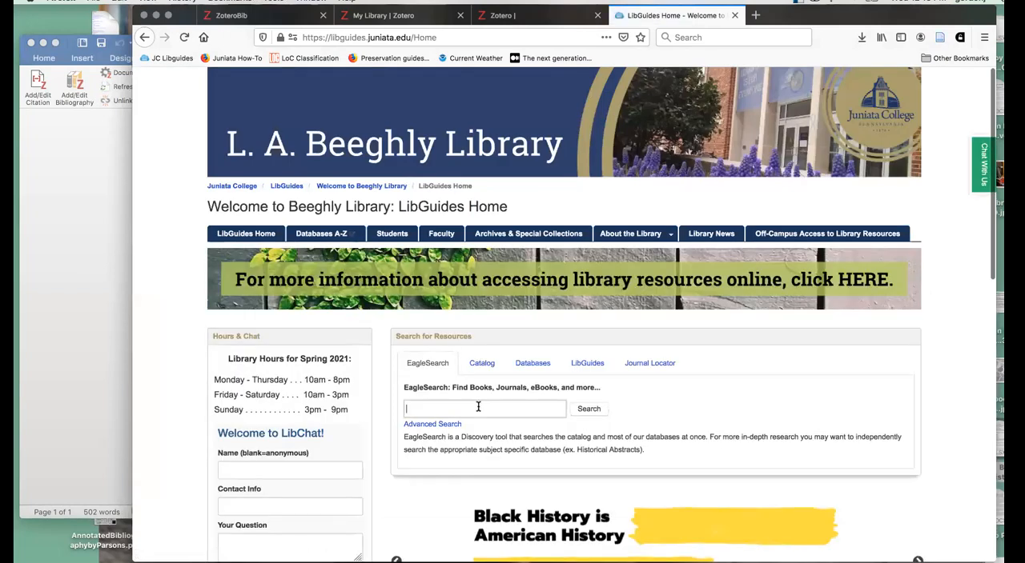
type("juniata col")
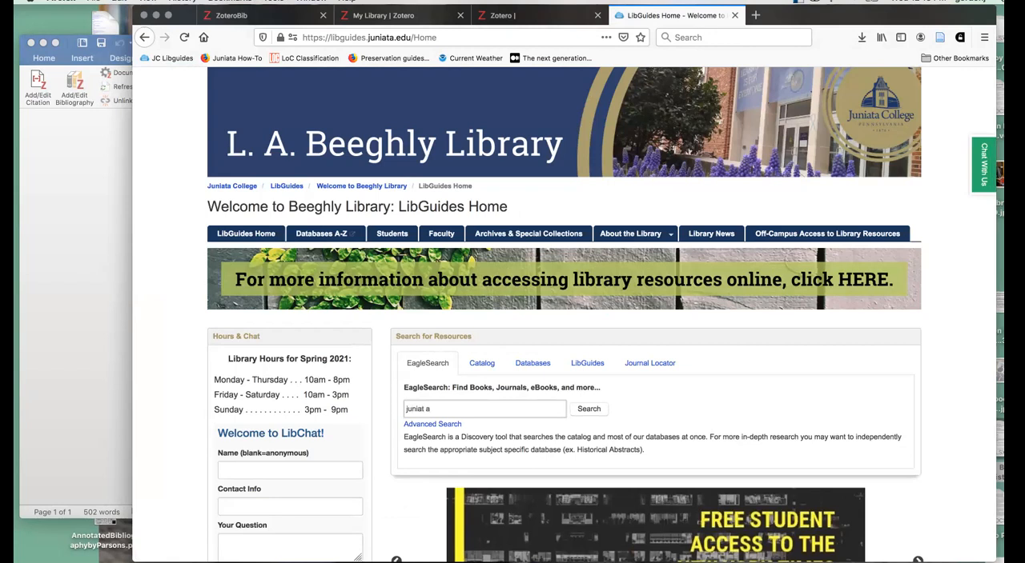
type("lege")
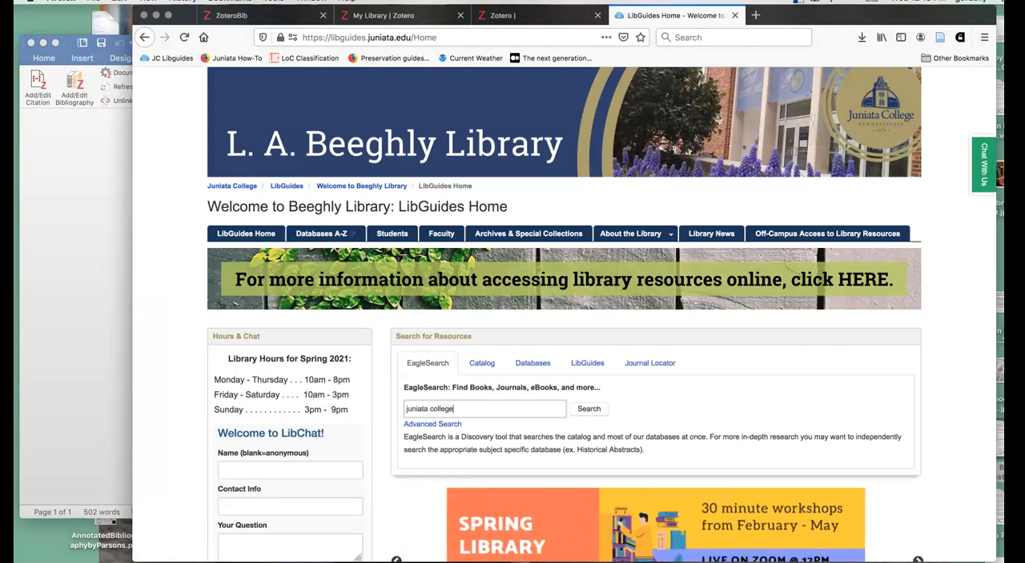
key("Return")
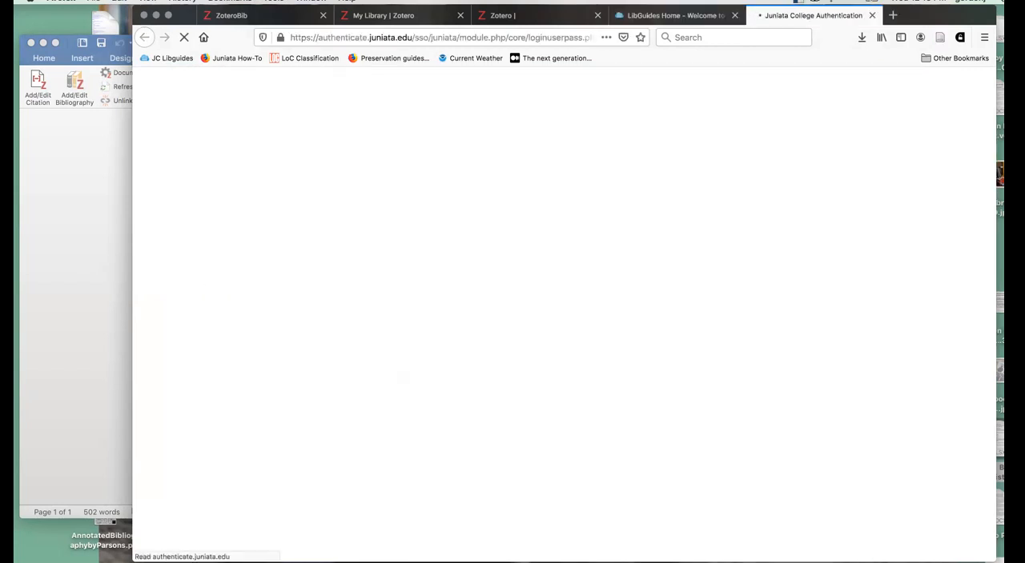
- Sign in to Juniata College Network Authentication with the account username and password
type("gordonj")
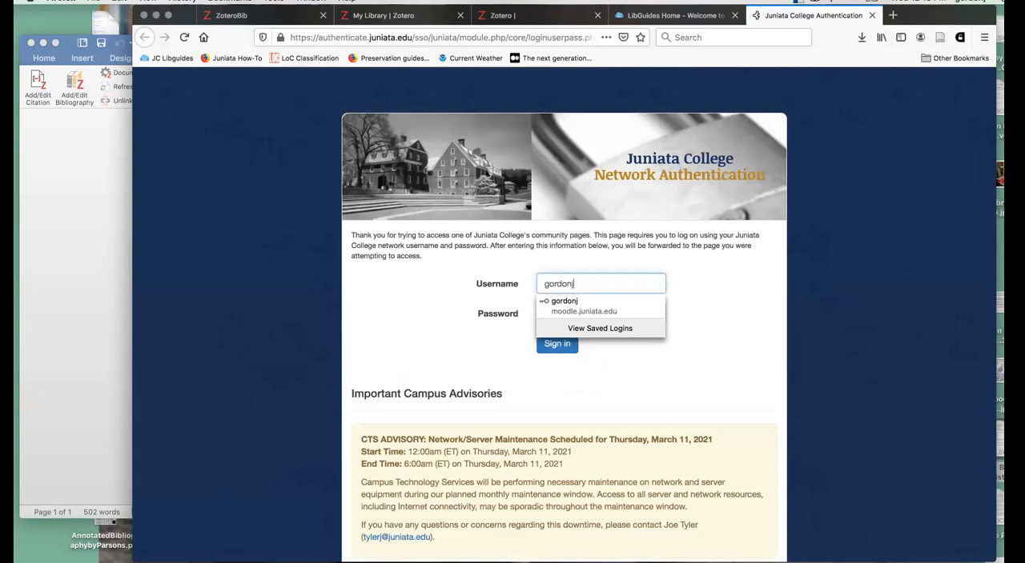
key("Tab")
type("********")
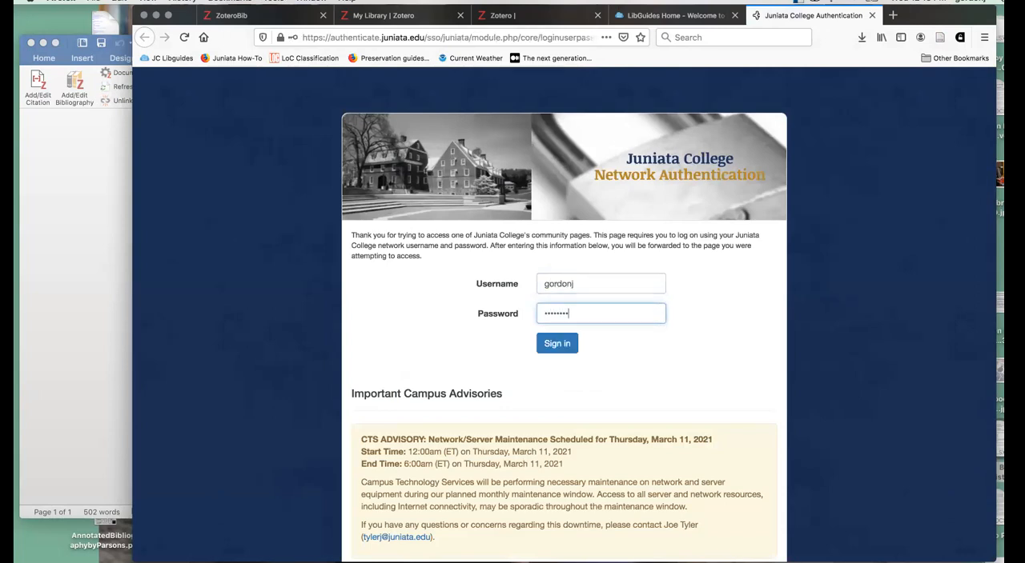
key("Return")
left_click(311, 160)
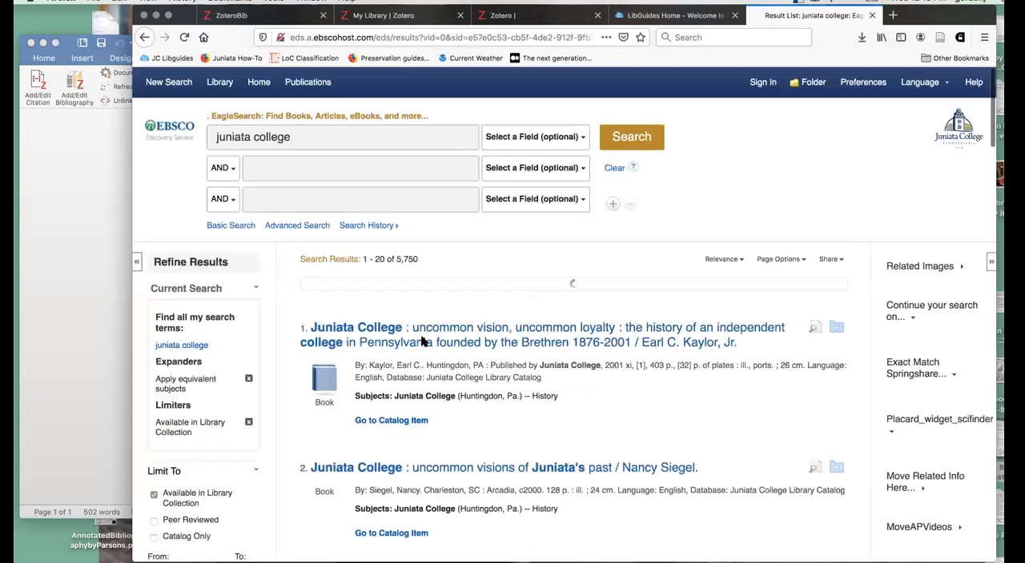
- Open the detailed record of the first search result, "Juniata College: uncommon vision, uncommon loyalty"
left_click(942, 39)
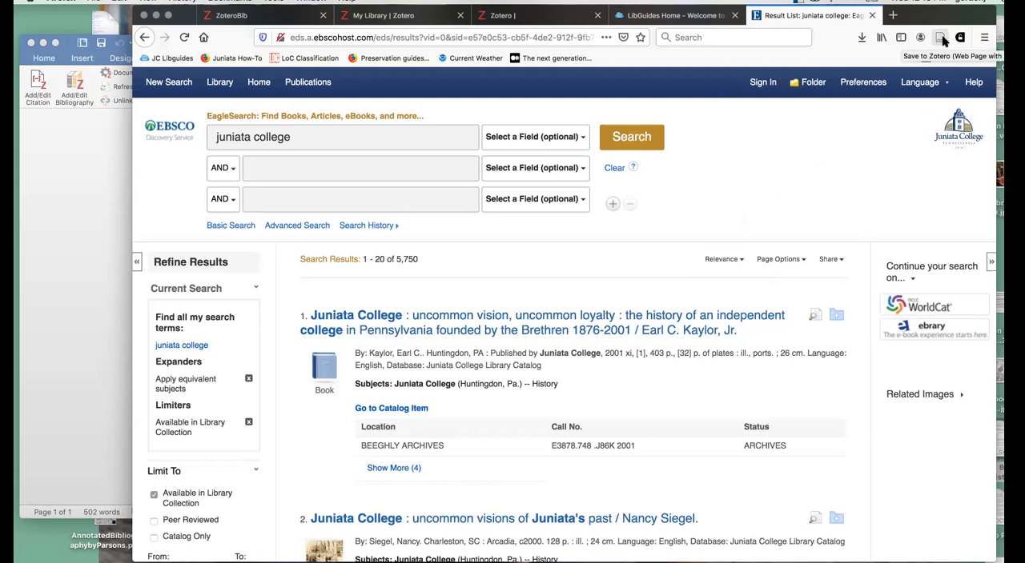
left_click(492, 336)
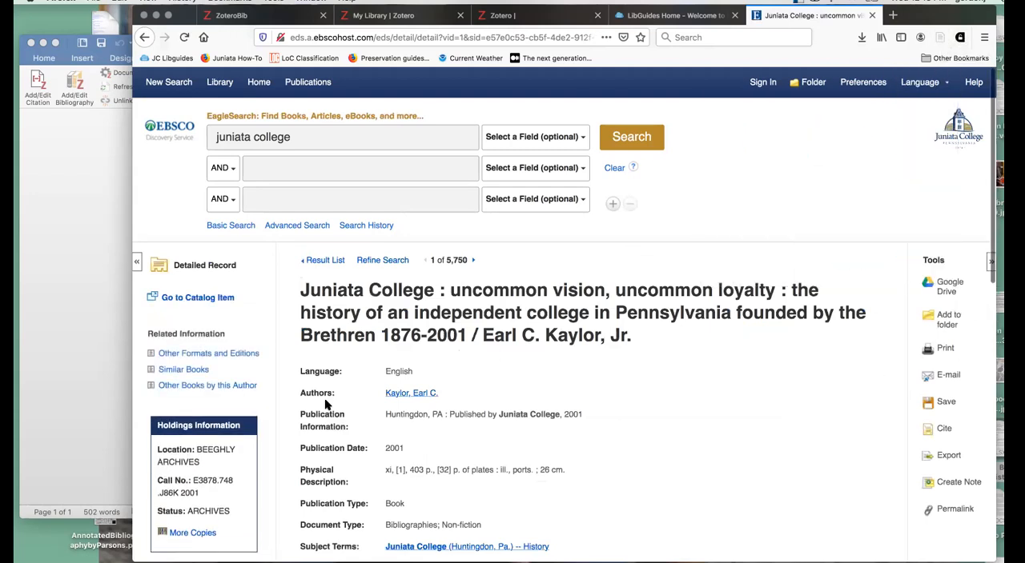
- Switch to Zotero, select the Practice collection in My Library and return to the book's record in Firefox
left_click(609, 562)
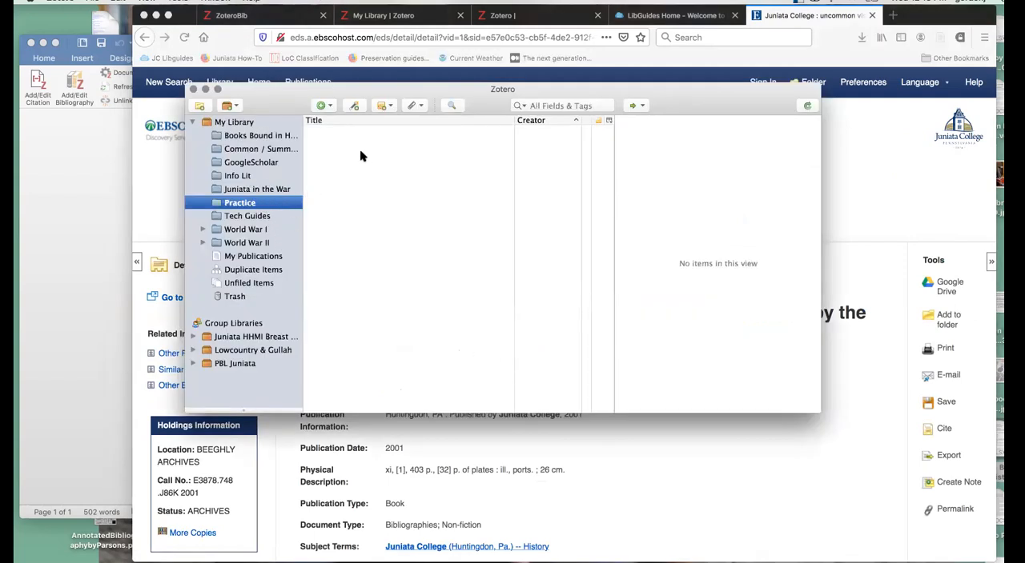
left_click(240, 121)
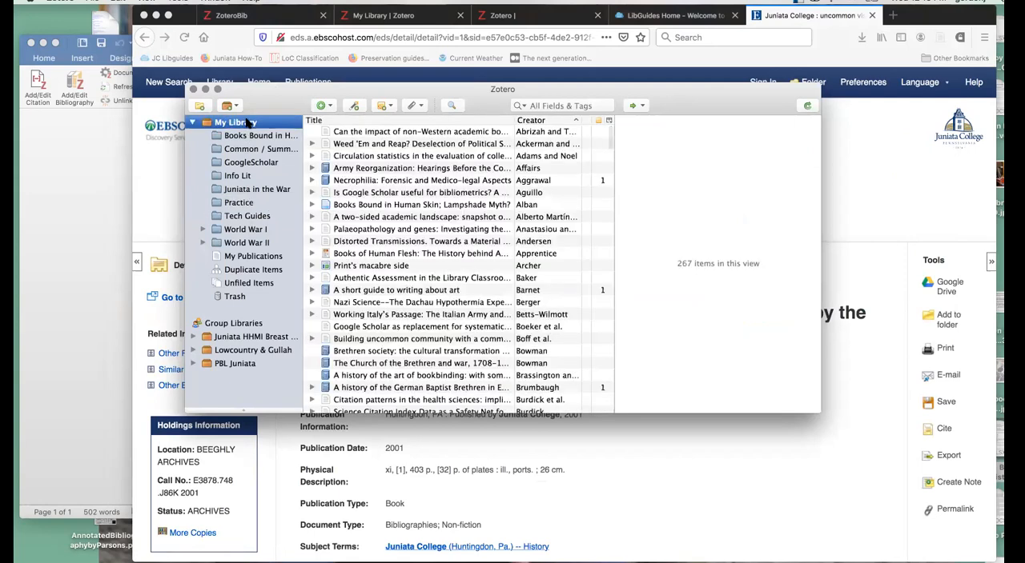
left_click(237, 205)
left_click(981, 185)
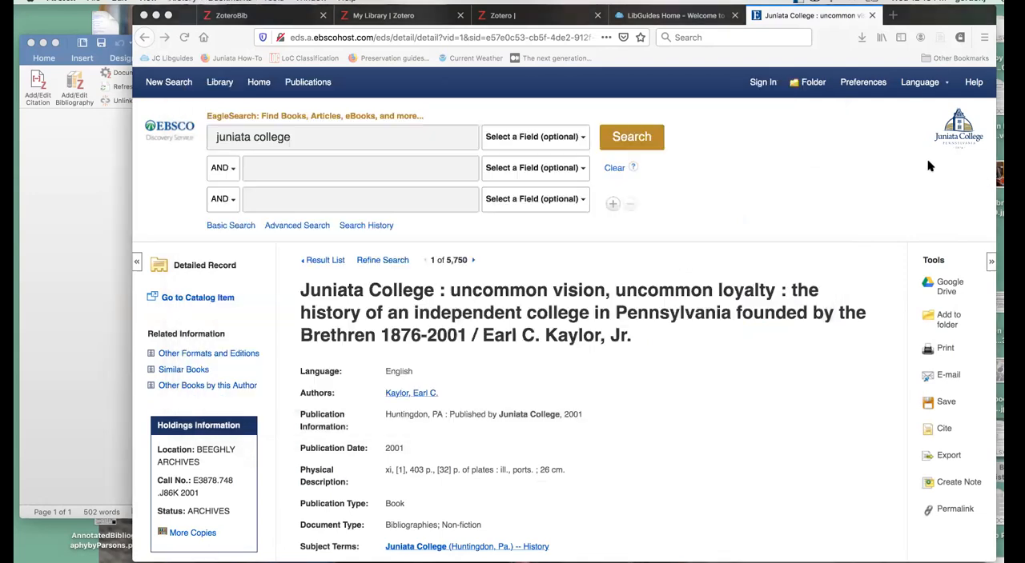
- Save the open book record to the Practice collection with the Zotero connector, then switch to Zotero to view the new item
left_click(941, 37)
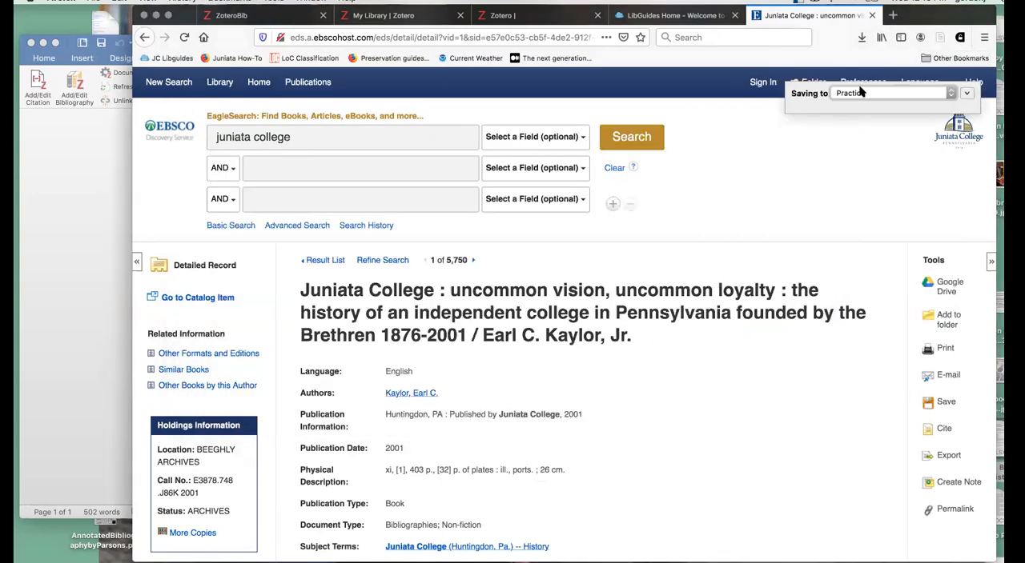
left_click(966, 93)
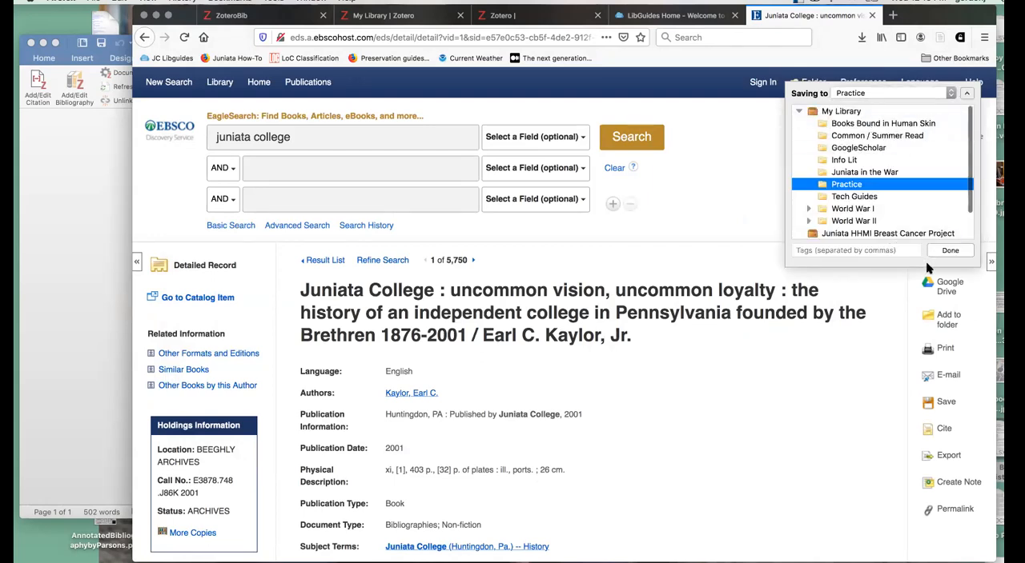
left_click(949, 250)
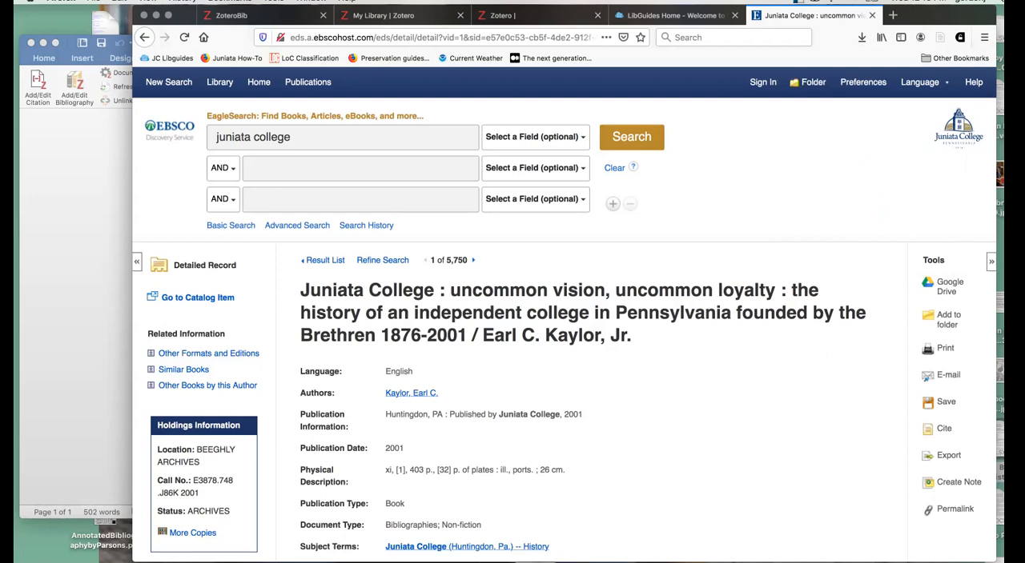
left_click(655, 562)
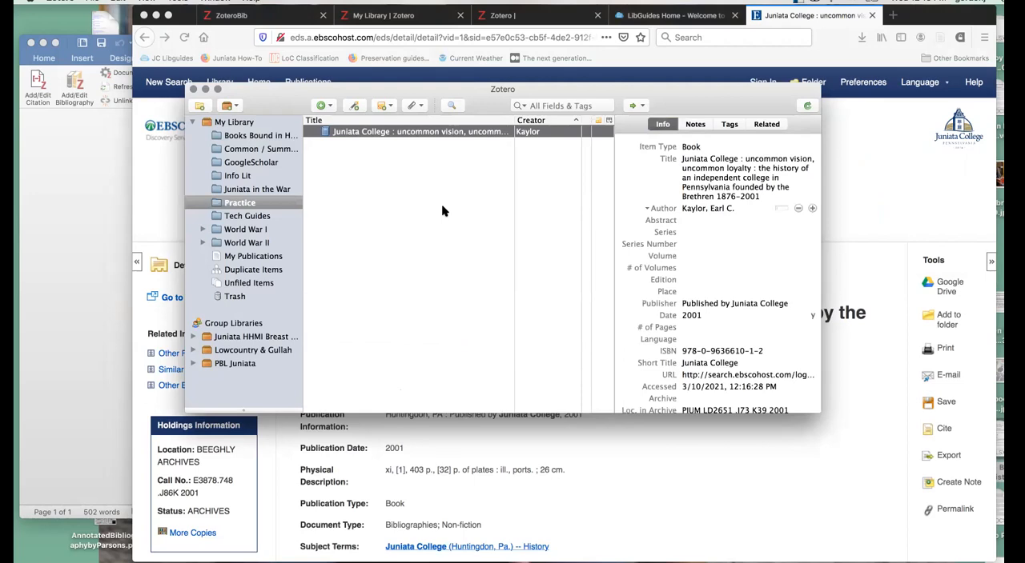
- Return to the EagleSearch result list in Firefox and open the second result's record, "Juniata College: uncommon visions of Juniata's past", down to its ISBN
left_click(858, 213)
left_click(336, 261)
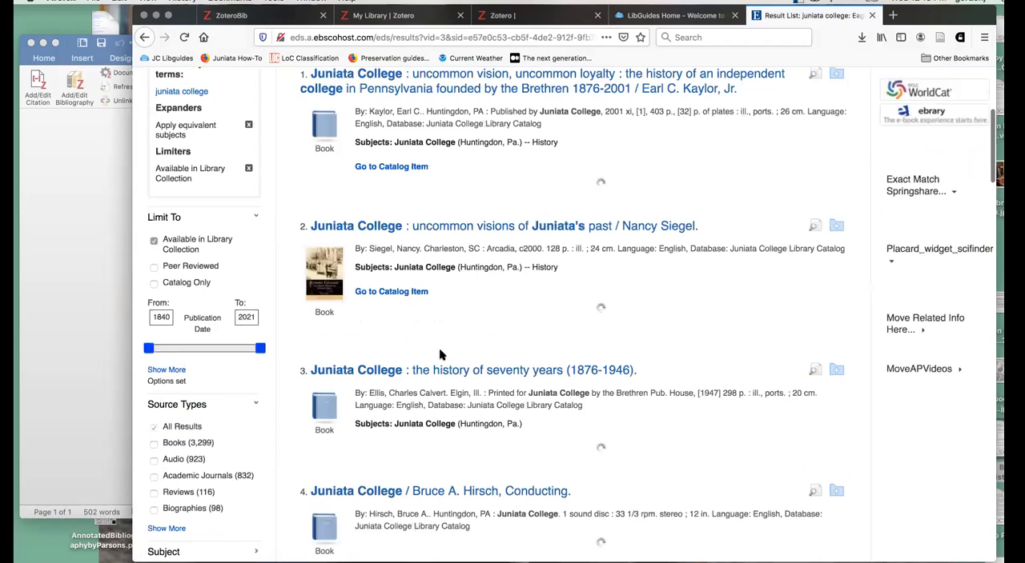
scroll(441, 354, "up", 1)
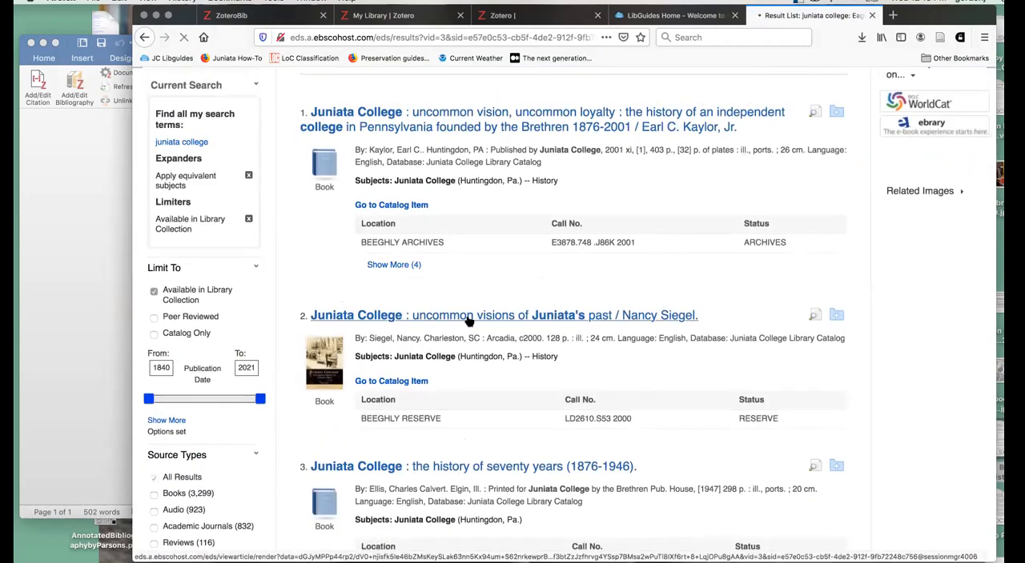
left_click(441, 315)
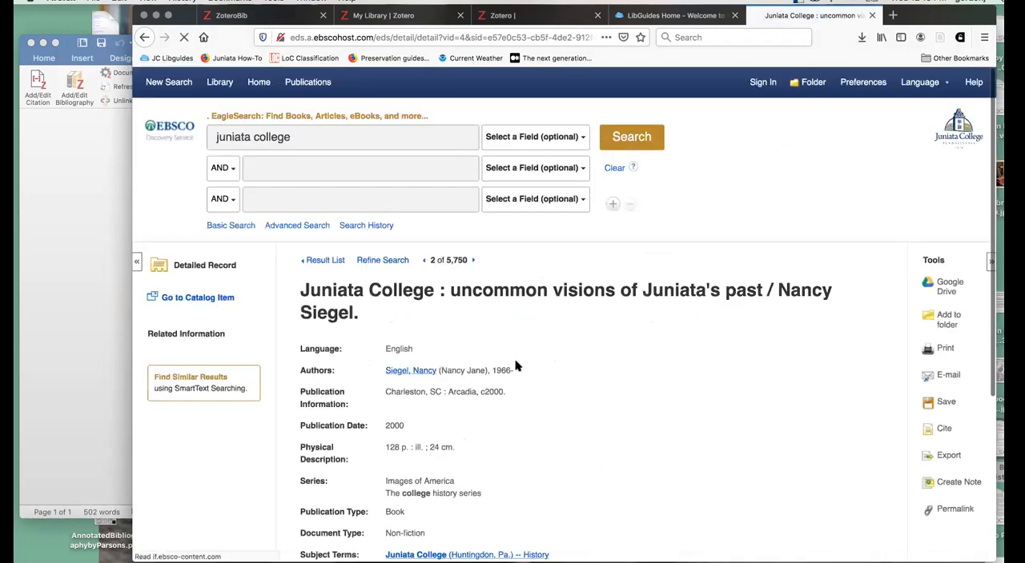
scroll(516, 365, "down", 1)
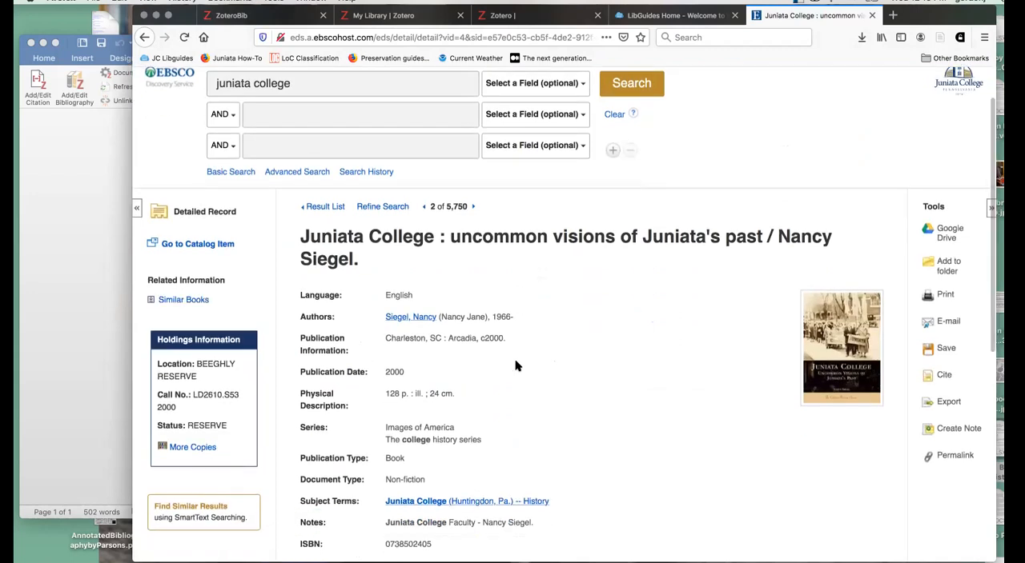
scroll(516, 364, "down", 1)
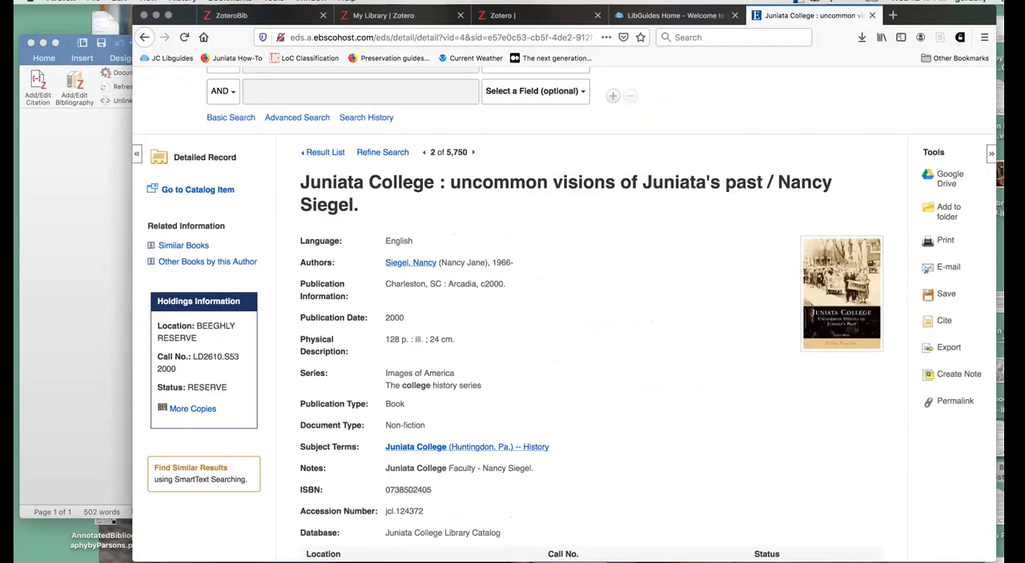
left_click(561, 562)
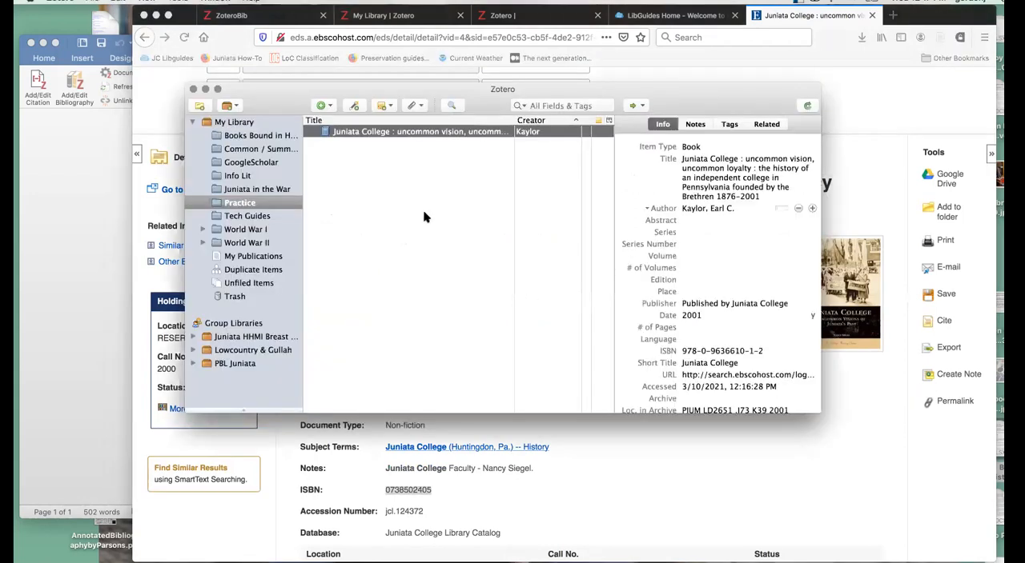
left_click(353, 106)
key("super+v")
key("Return")
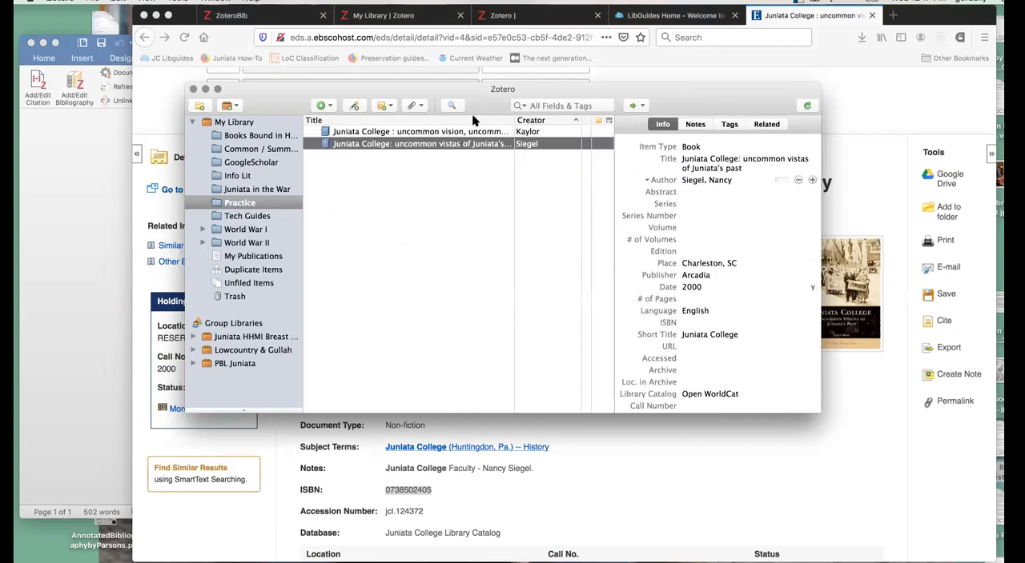
- Compare the bibliographic details of the two books in the Practice collection, ending on the "uncommon vision, uncommon loyalty" item
left_click(442, 132)
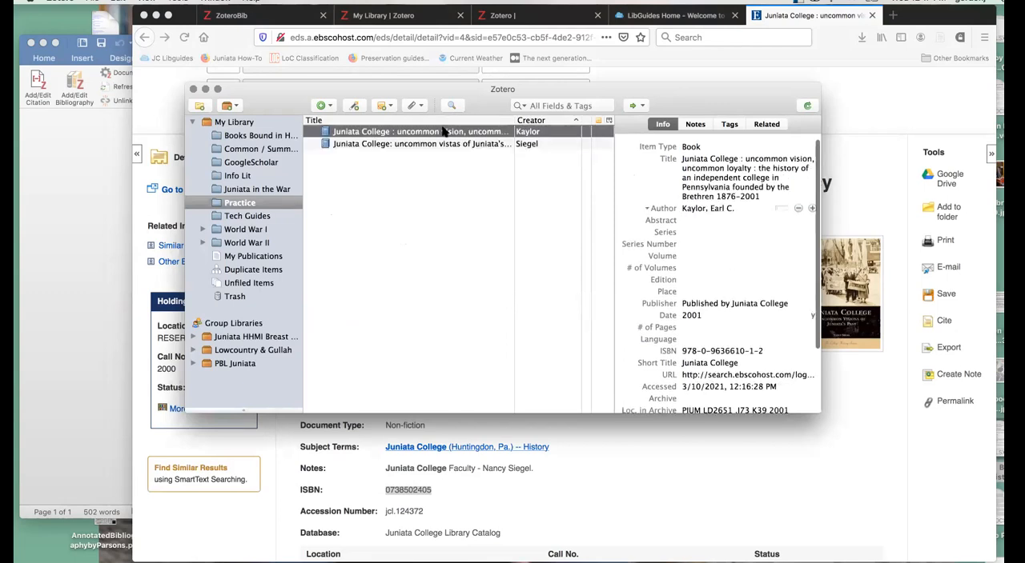
left_click(485, 143)
scroll(664, 280, "down", 3)
scroll(664, 280, "up", 3)
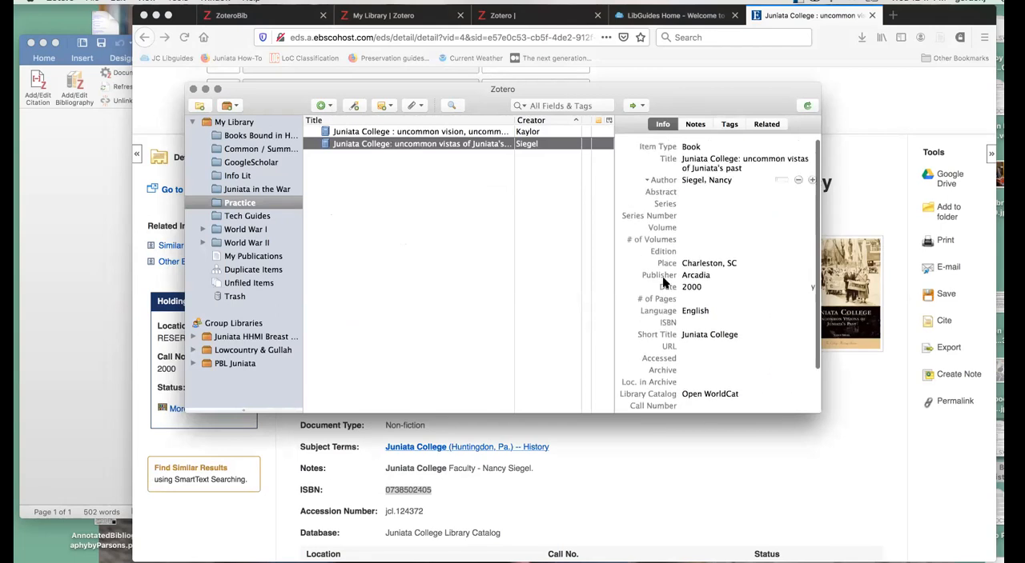
left_click(493, 132)
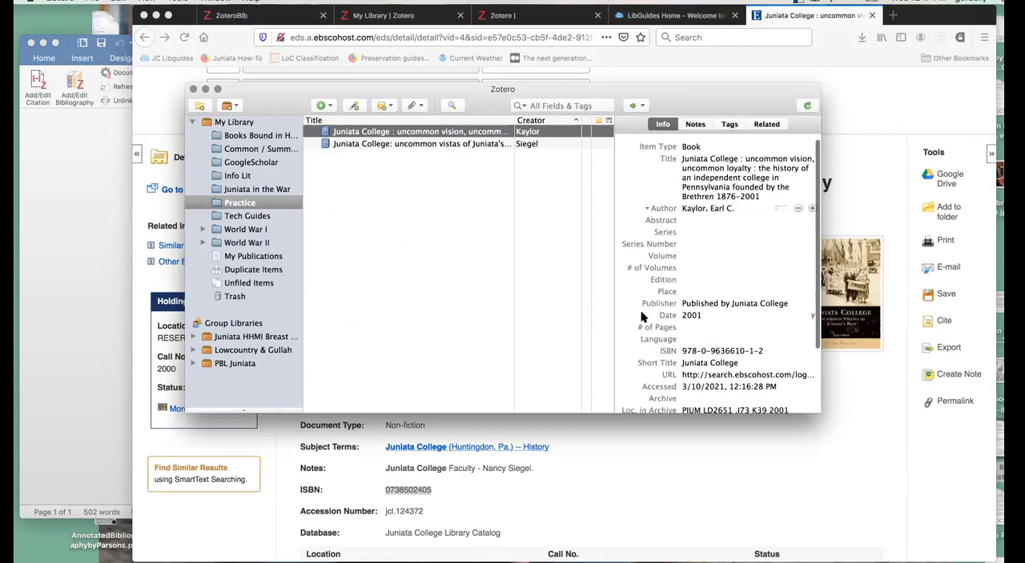
scroll(708, 326, "down", 3)
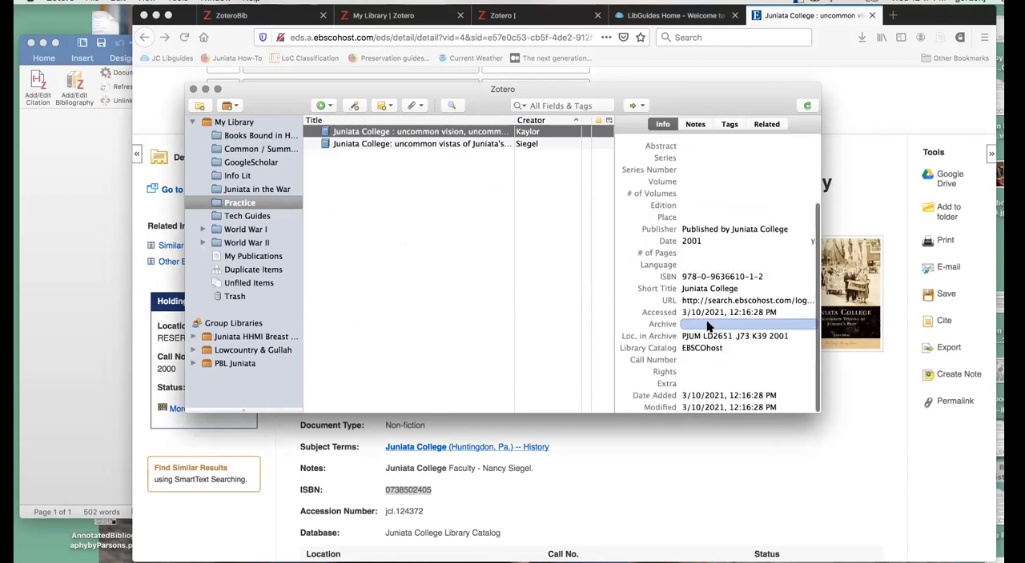
scroll(719, 304, "up", 3)
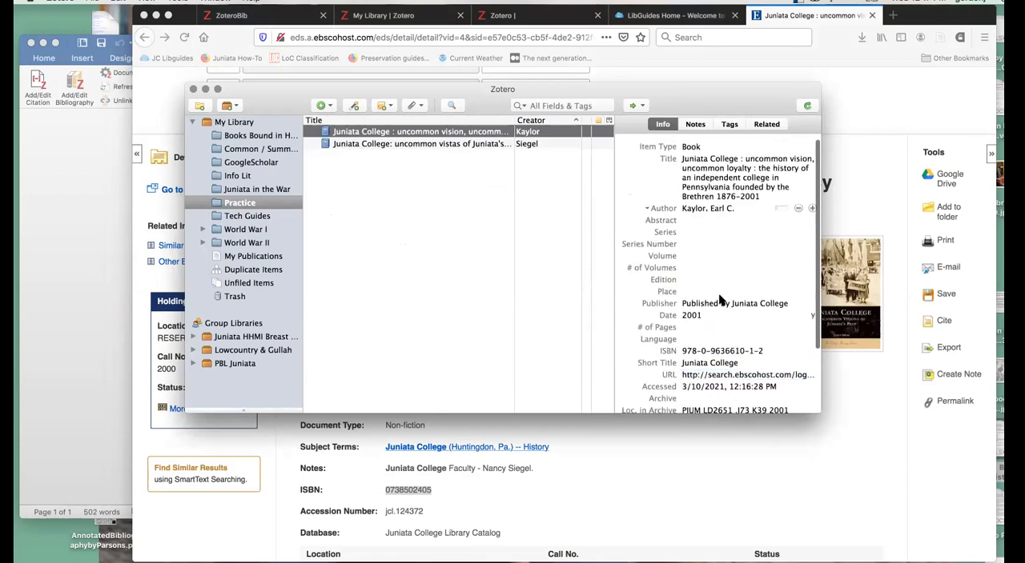
left_click(715, 208)
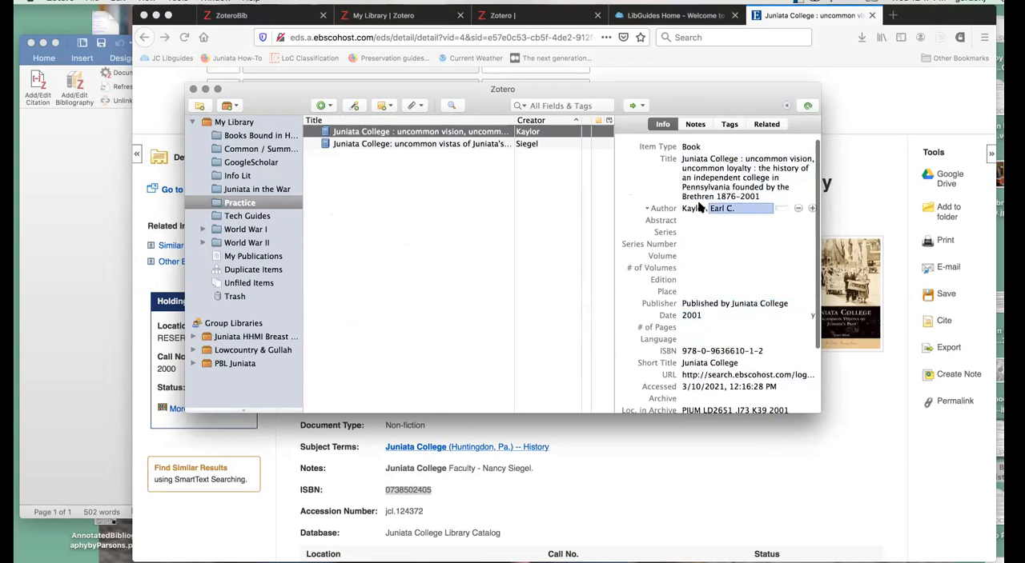
- Review the notes and tags of the "uncommon vision, uncommon loyalty" book, then return to its item details
left_click(694, 124)
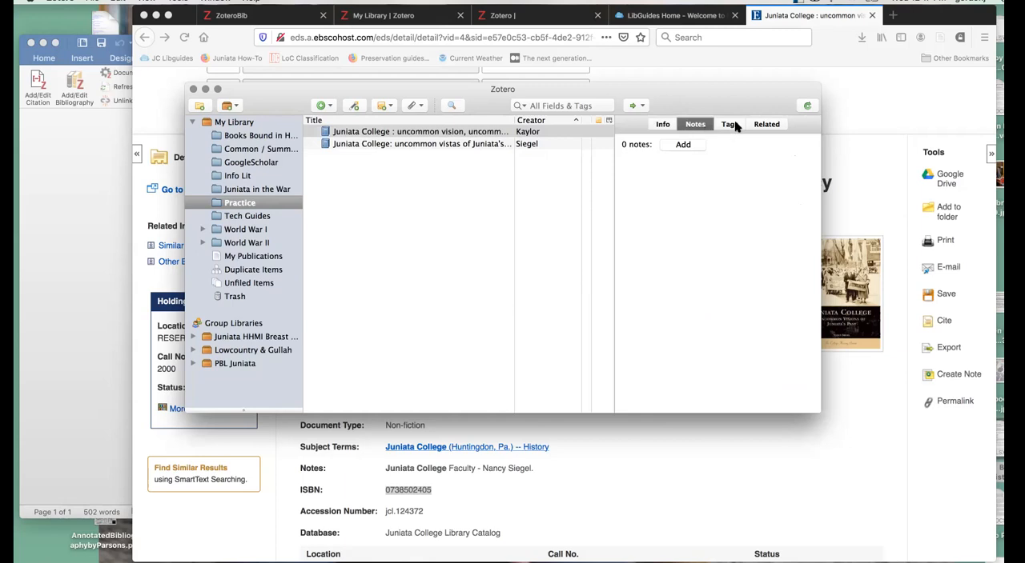
left_click(734, 124)
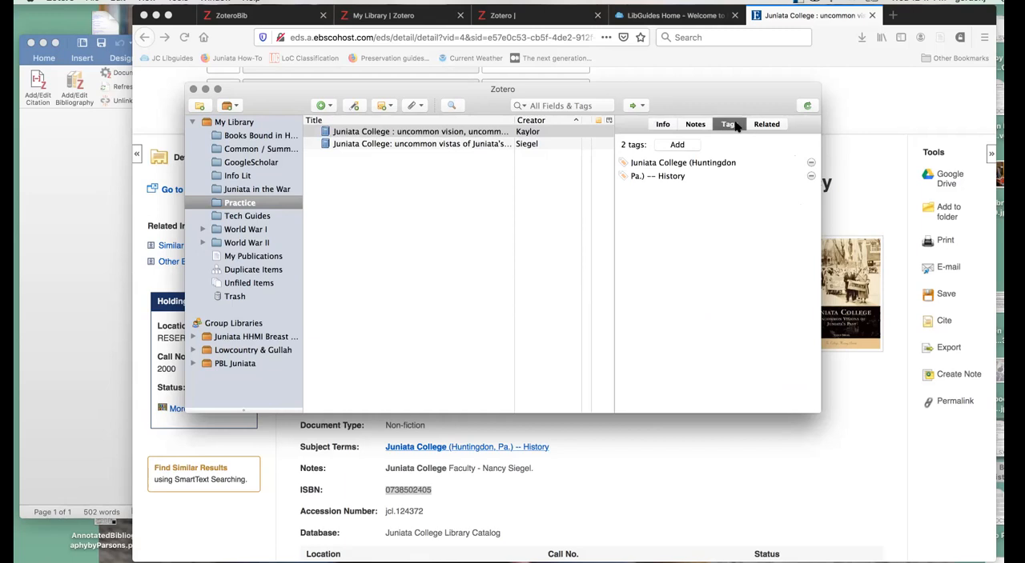
left_click(663, 124)
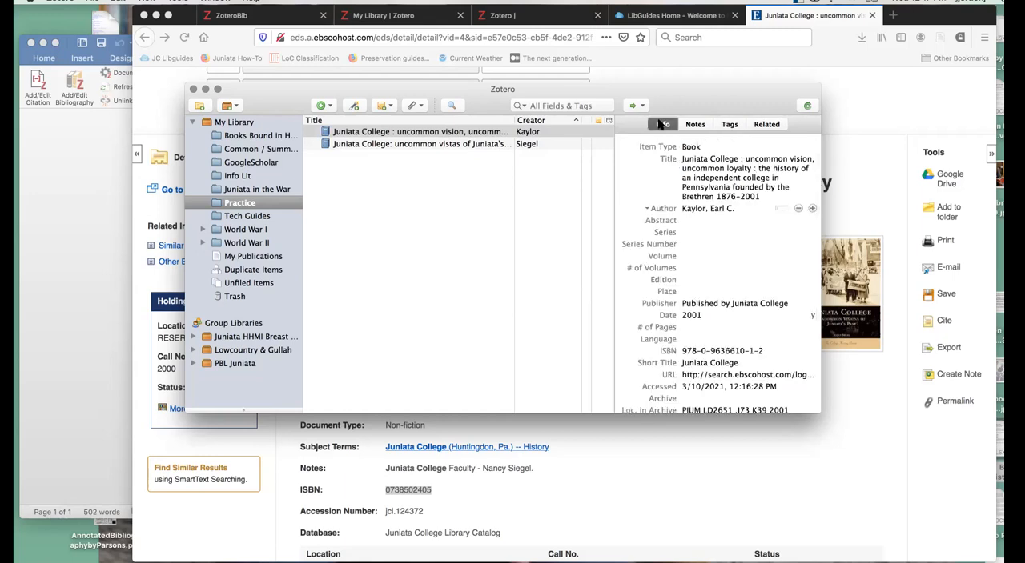
- Create a bibliography from the first book in Chicago Manual of Style 17th edition (full note) and copy it to the clipboard
right_click(484, 134)
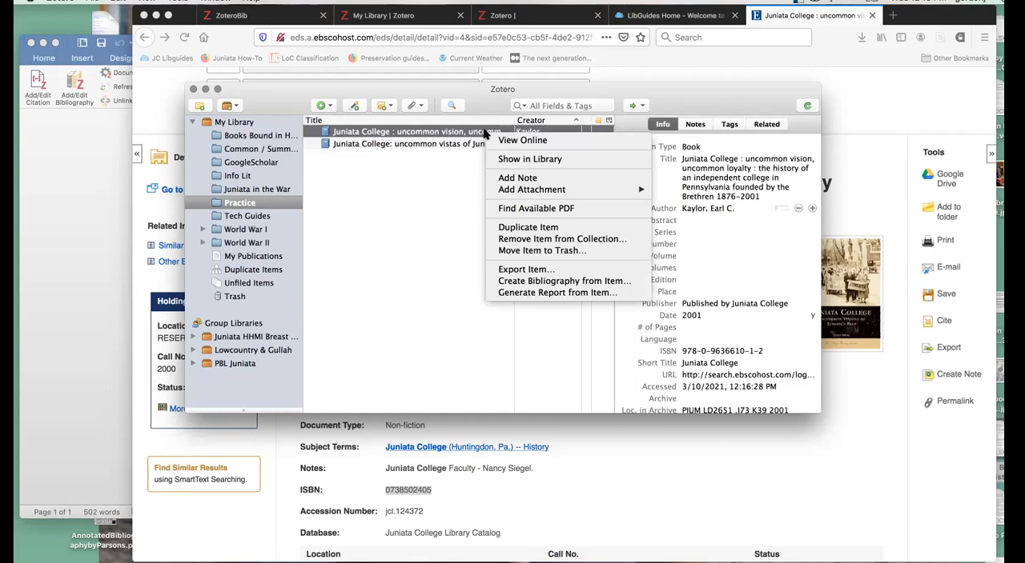
left_click(511, 281)
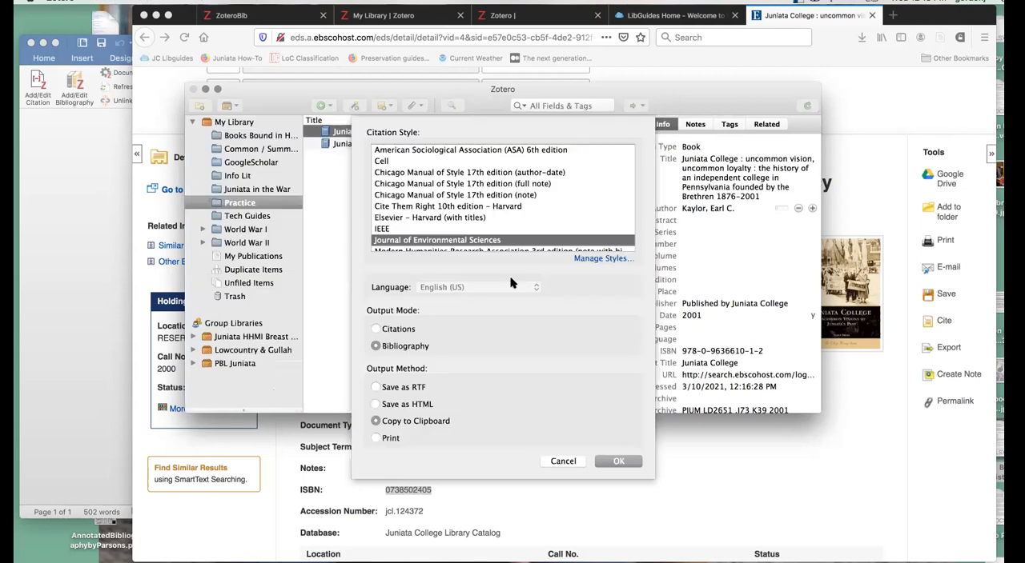
left_click(462, 183)
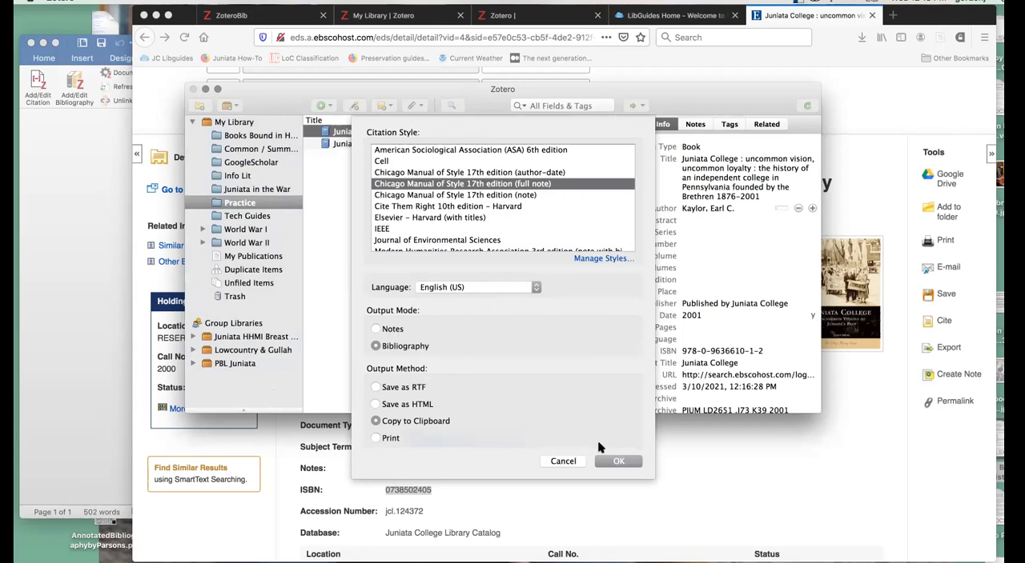
left_click(618, 462)
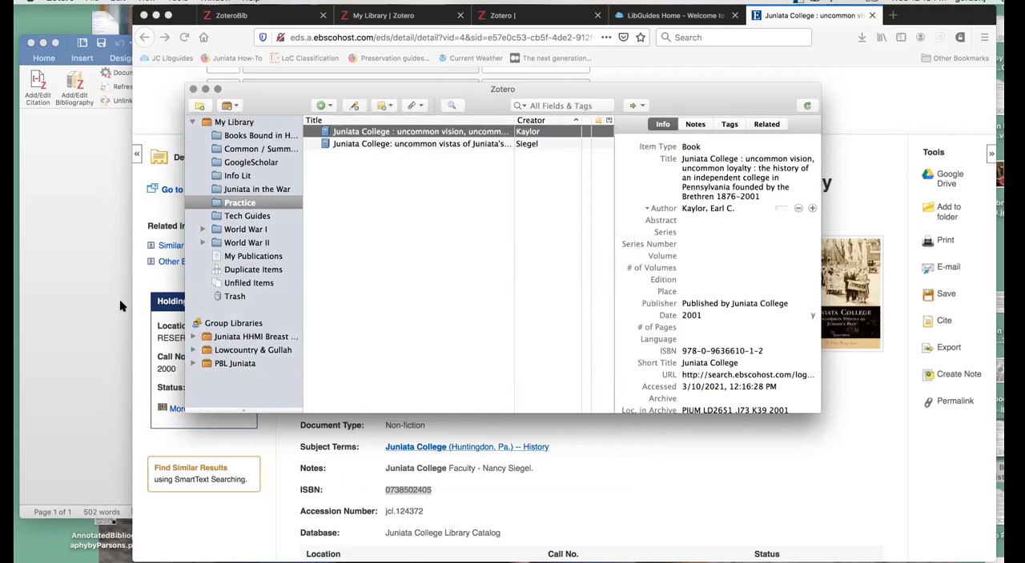
- Switch to the Zotero Paper document in Word, paste the copied citation on a new page at the end and delete its URL
left_click(24, 362)
scroll(429, 392, "down", 5)
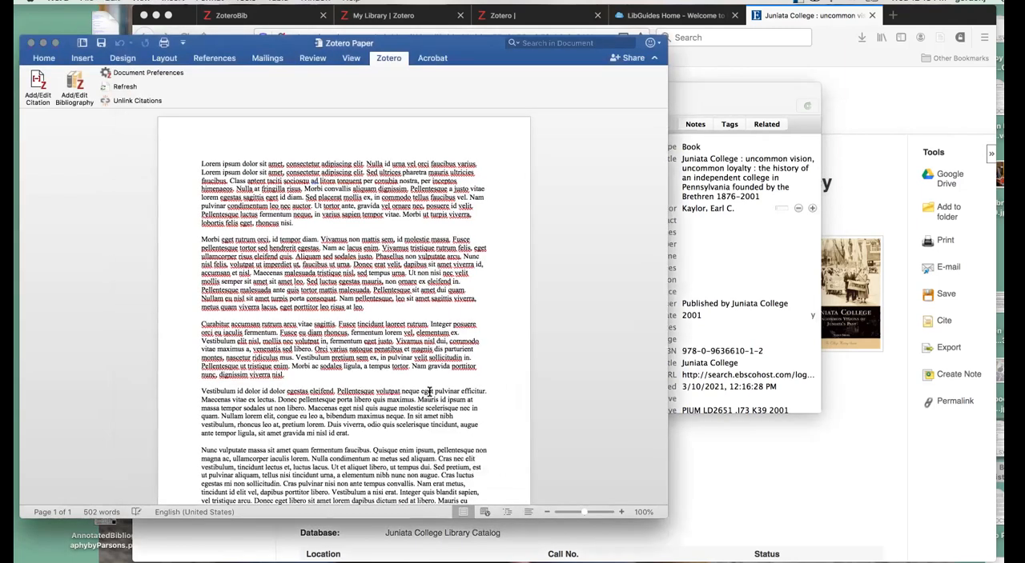
left_click(320, 461)
key("super+Return")
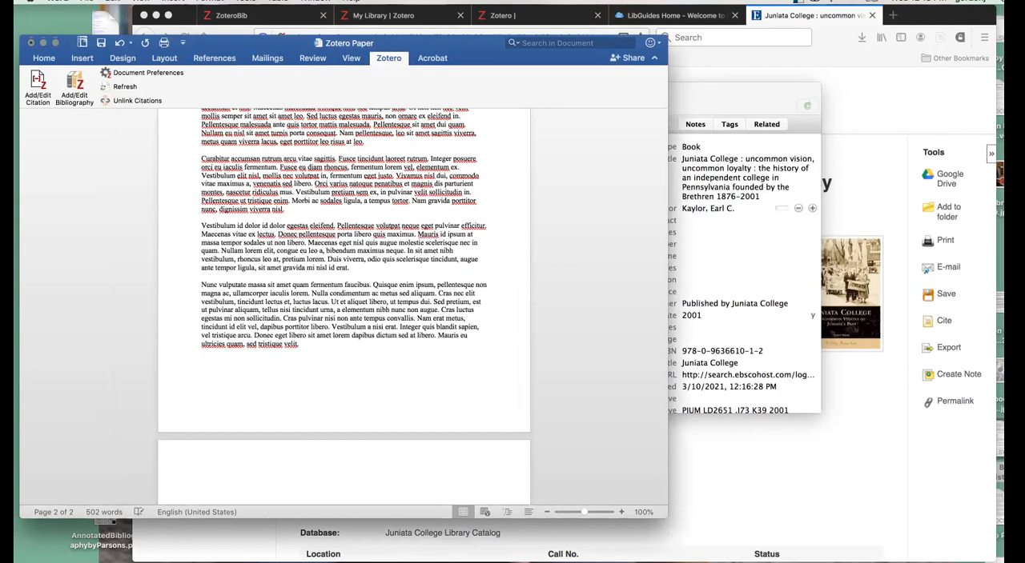
type("Kaylor, Earl C. Juniata College : Uncommon Vision, Uncommon Loyalty : The History of an Independent College in Pennsylvania Founded by the Brethren 1876-2001. Published by Juniata College, 2001. http://search.ebscohost.com/login.aspx?direct=true&AuthType=ip,sso&db=cat04742a&AN=jcl.127508&site=eds-live&custid=s8421408.")
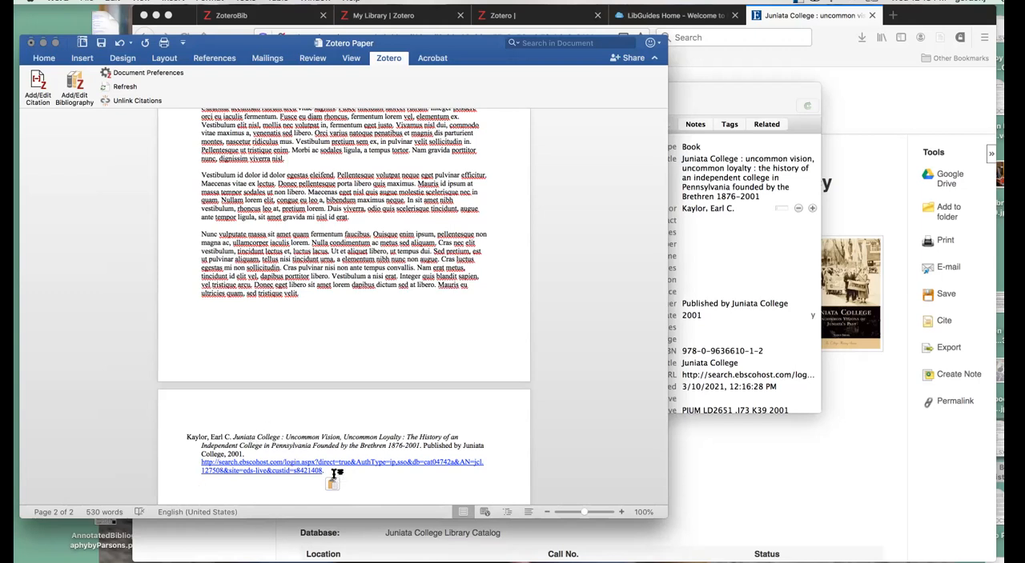
left_click(187, 465)
key("BackSpace")
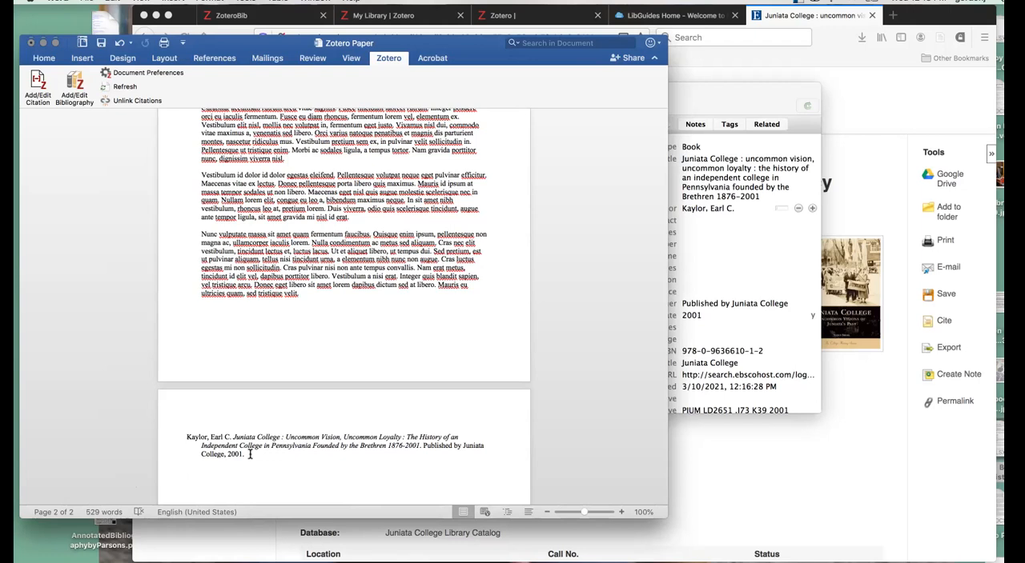
- Start a Zotero citation in the document, accepting Chicago Manual of Style 17th edition (full note) with citations displayed as footnotes
scroll(256, 457, "up", 3)
scroll(257, 460, "up", 5)
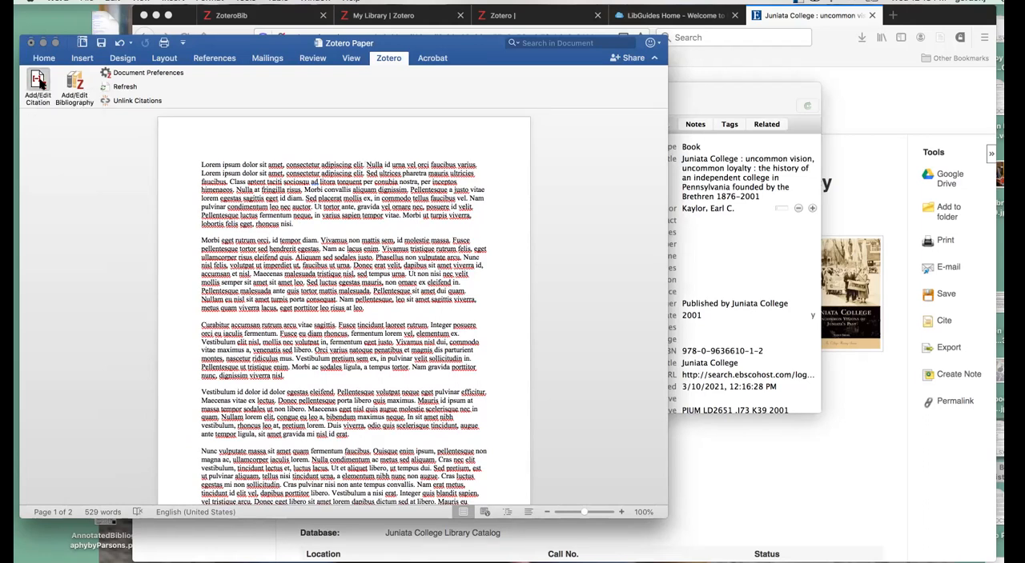
left_click(144, 73)
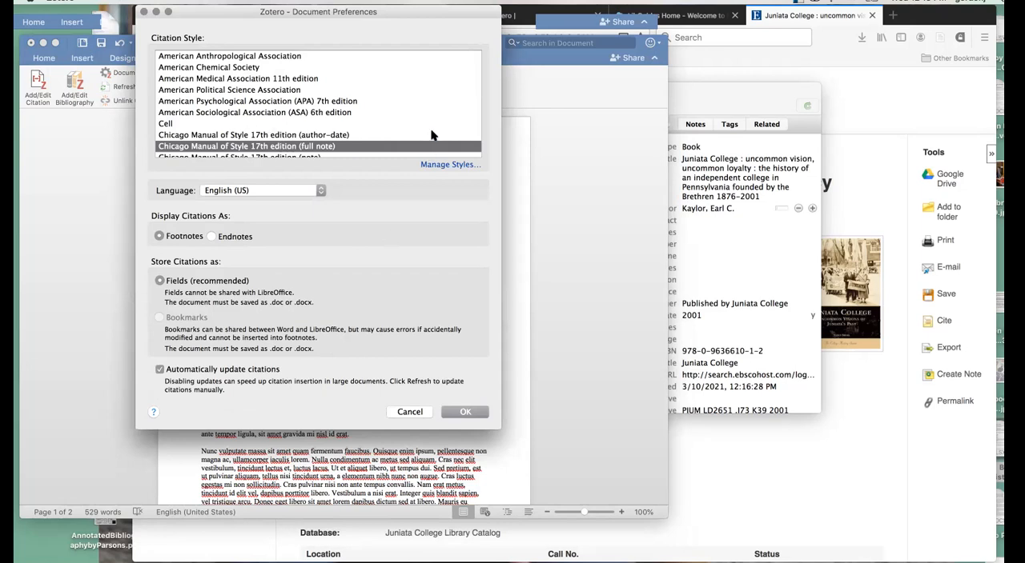
left_click(466, 412)
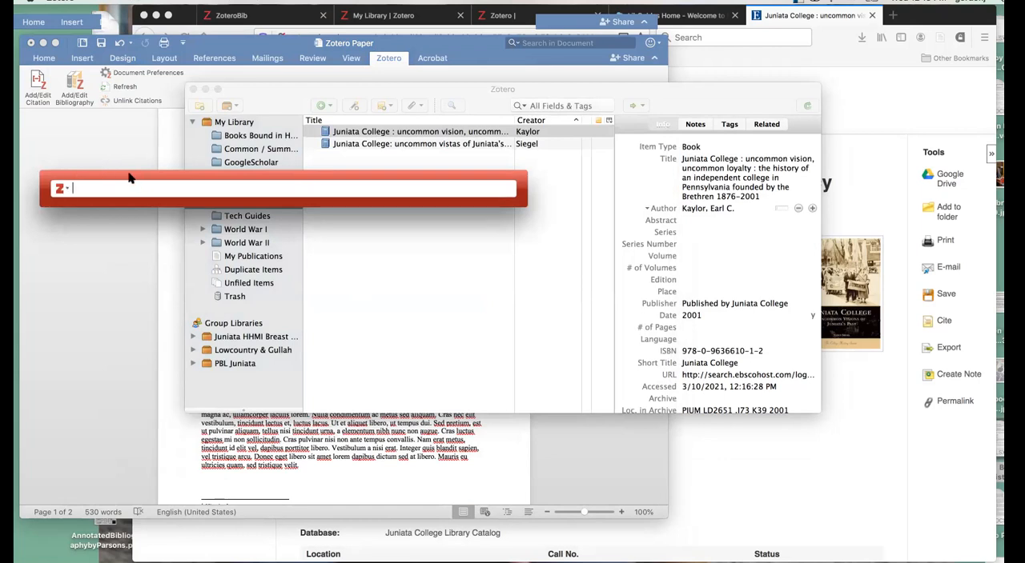
- Find "Juniata College: uncommon vistas of Juniata's past" for the citation, review its page, prefix and author options, and insert it as a footnote
type("sieg")
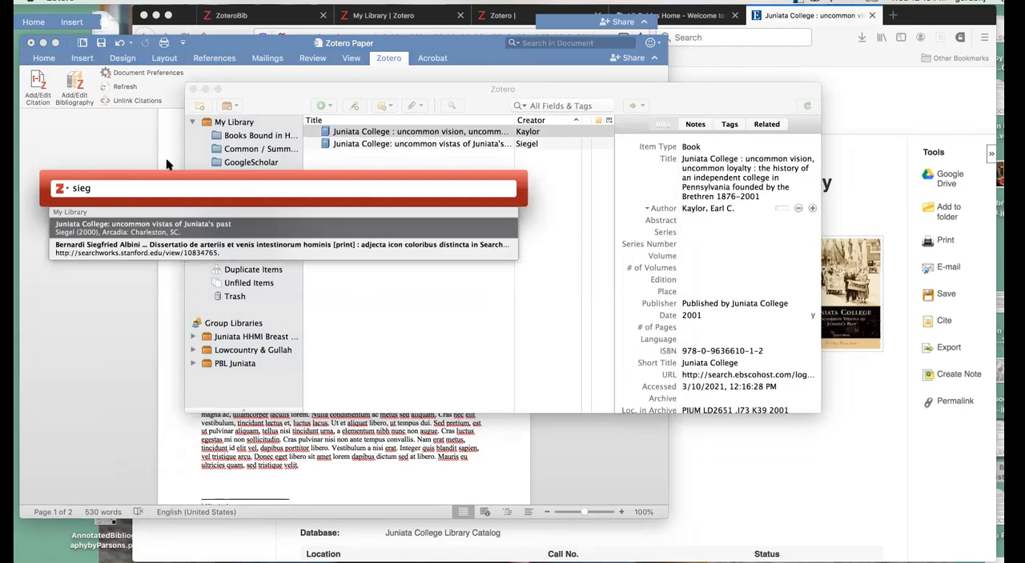
left_click(138, 227)
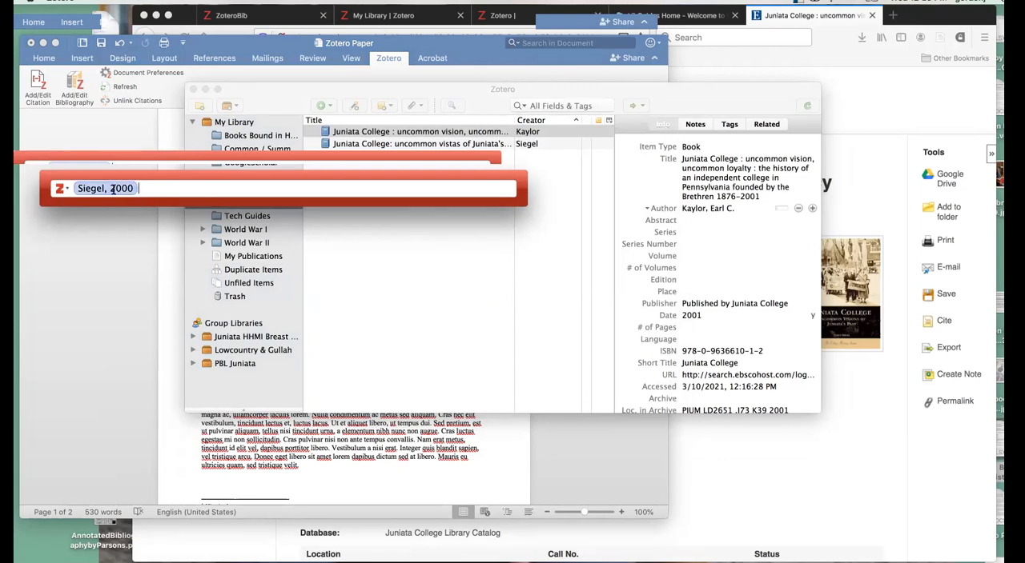
left_click(106, 185)
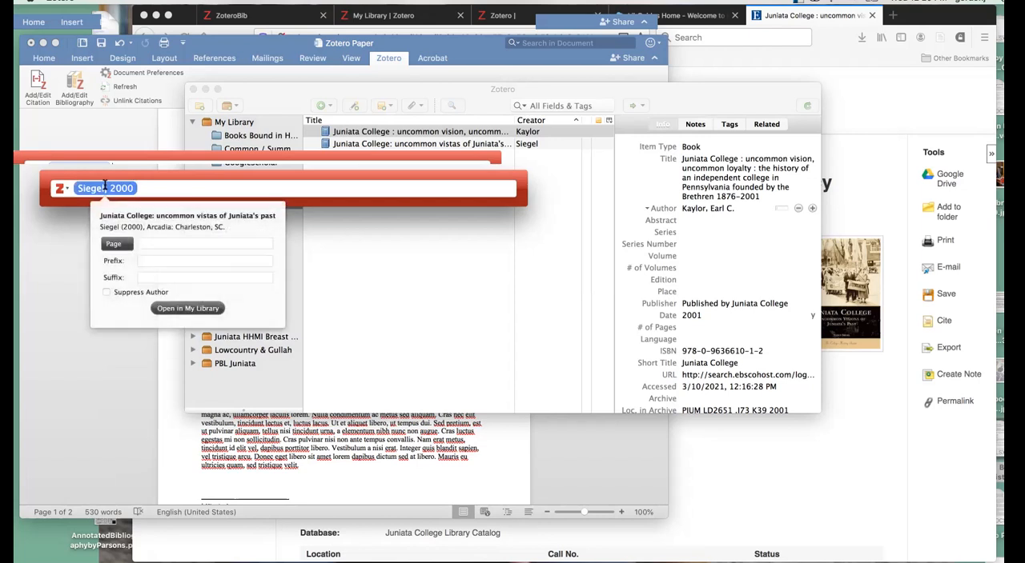
left_click(155, 245)
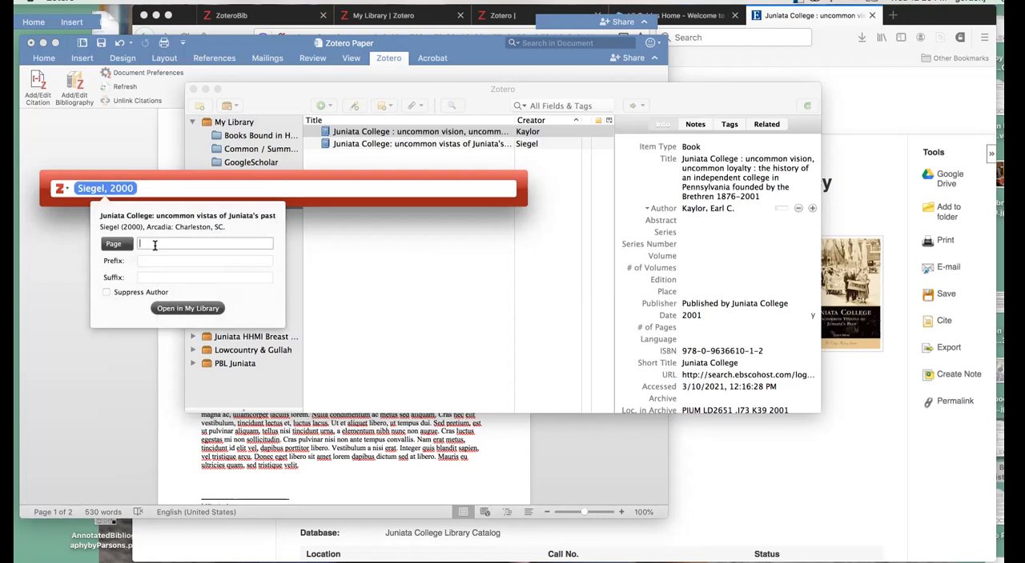
left_click(158, 260)
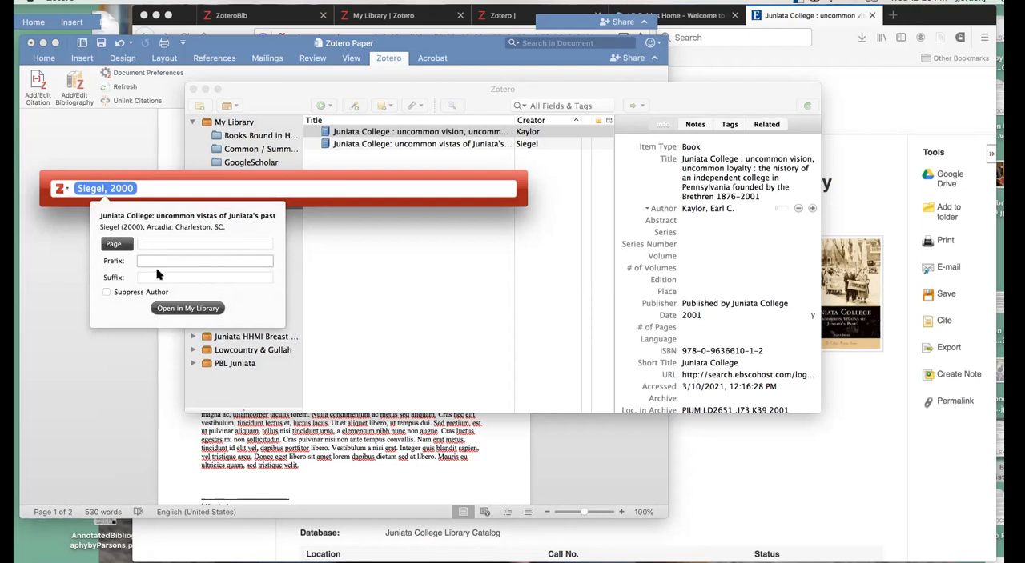
left_click(123, 293)
left_click(123, 294)
left_click(200, 185)
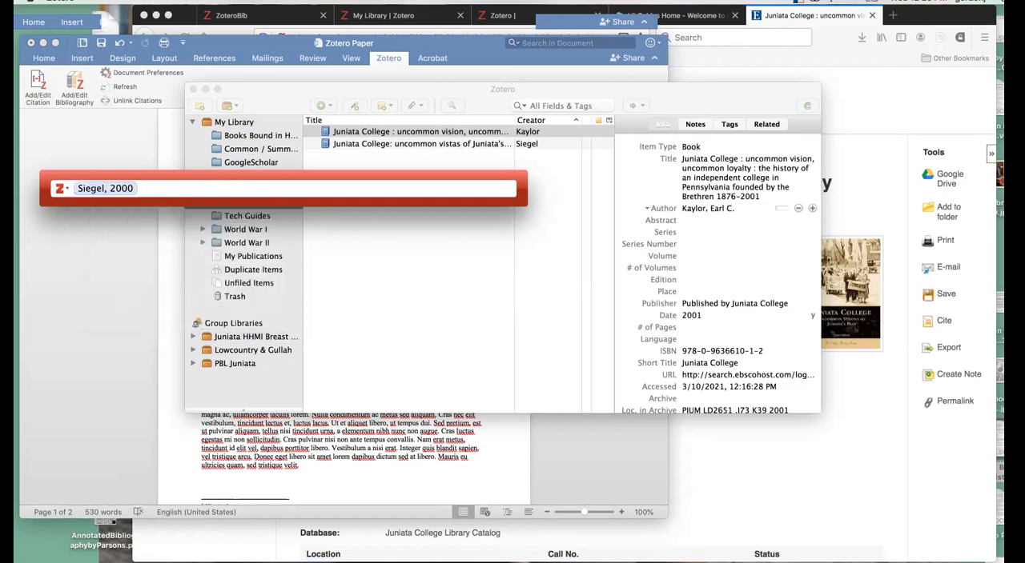
key("Return")
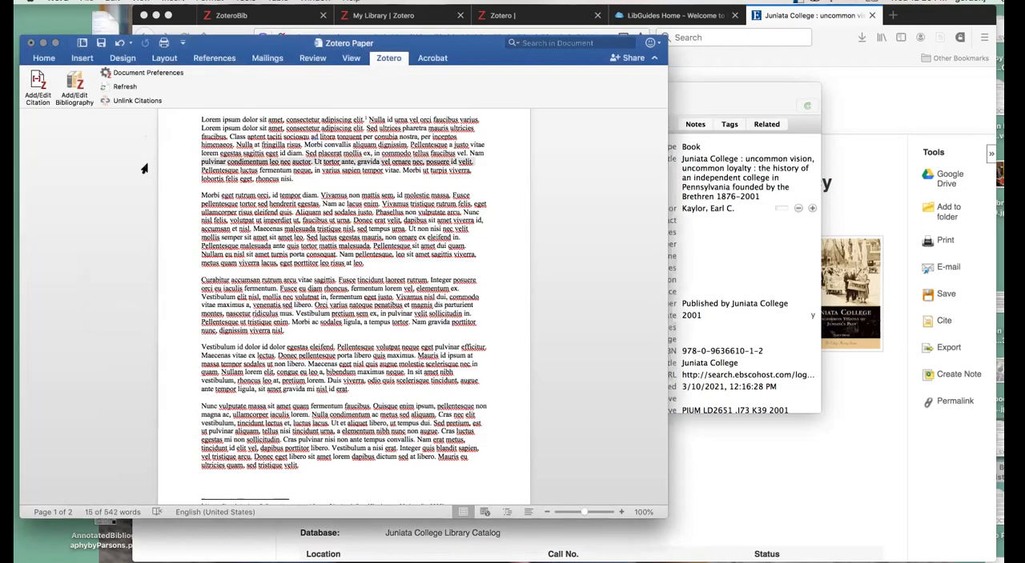
scroll(365, 260, "down", 2)
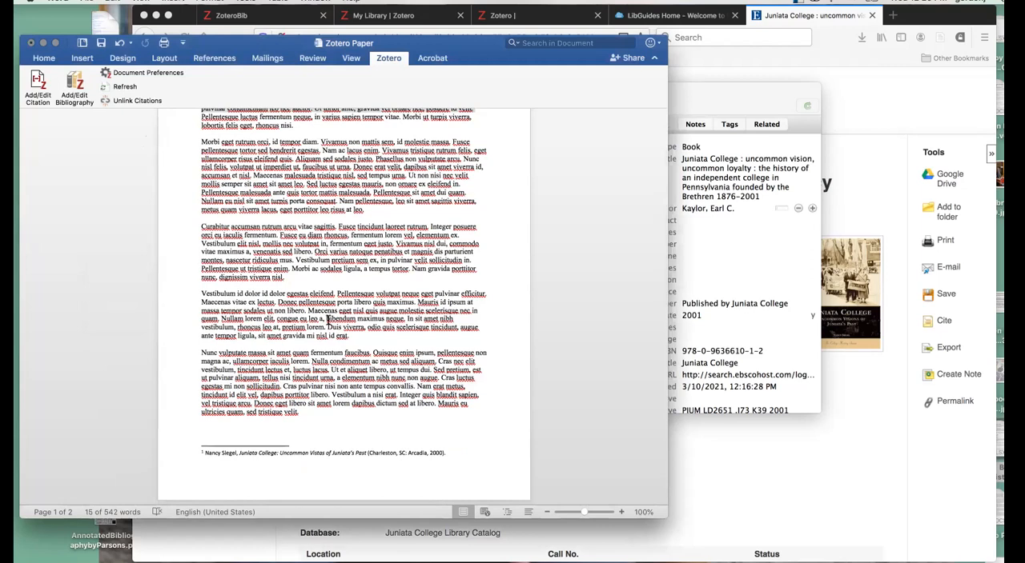
scroll(326, 320, "down", 1)
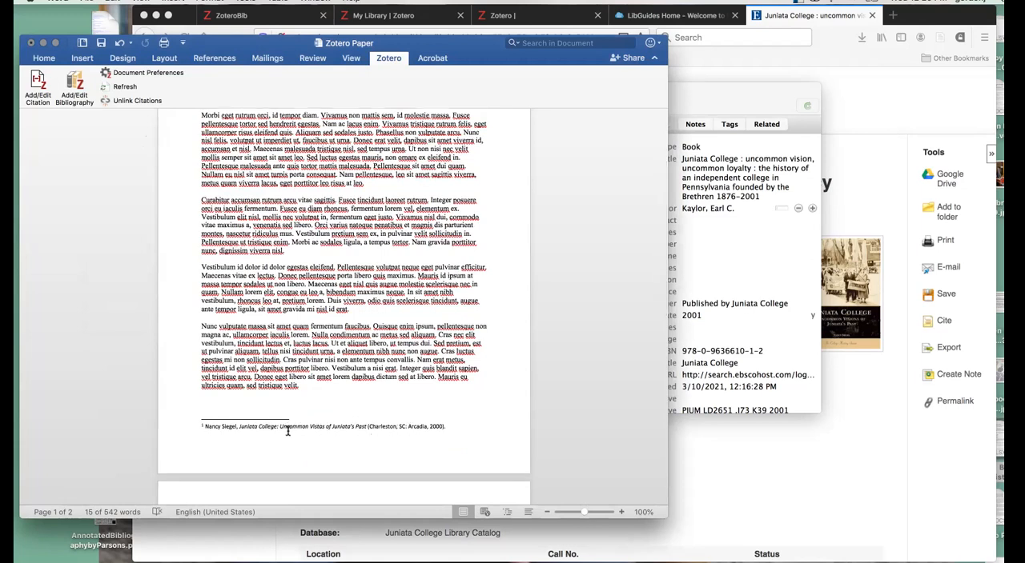
- Insert a Zotero footnote citation for the "uncommon vision, uncommon loyalty" book at the end of the first paragraph
scroll(287, 432, "up", 2)
scroll(295, 246, "up", 1)
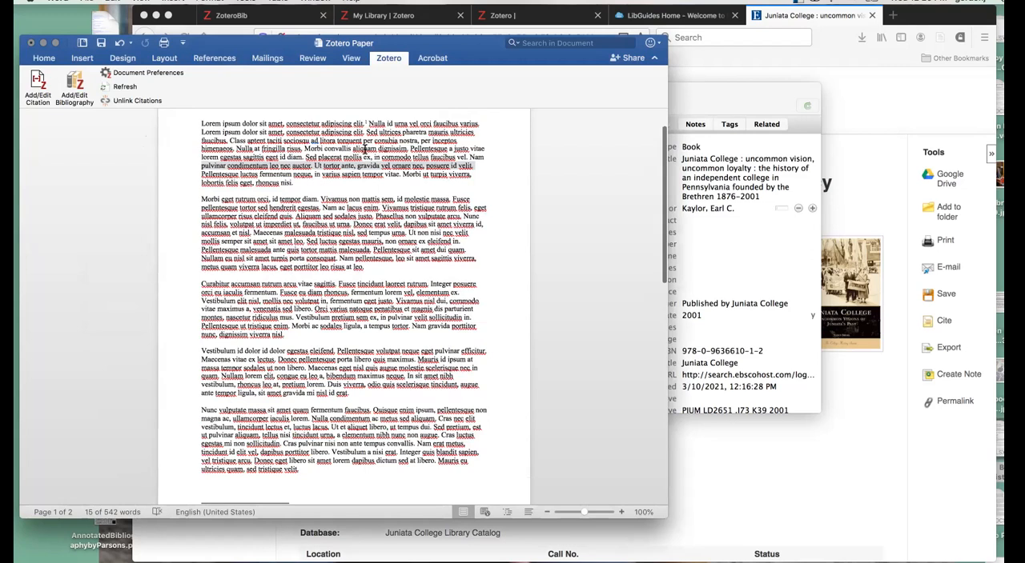
left_click(316, 178)
left_click(38, 86)
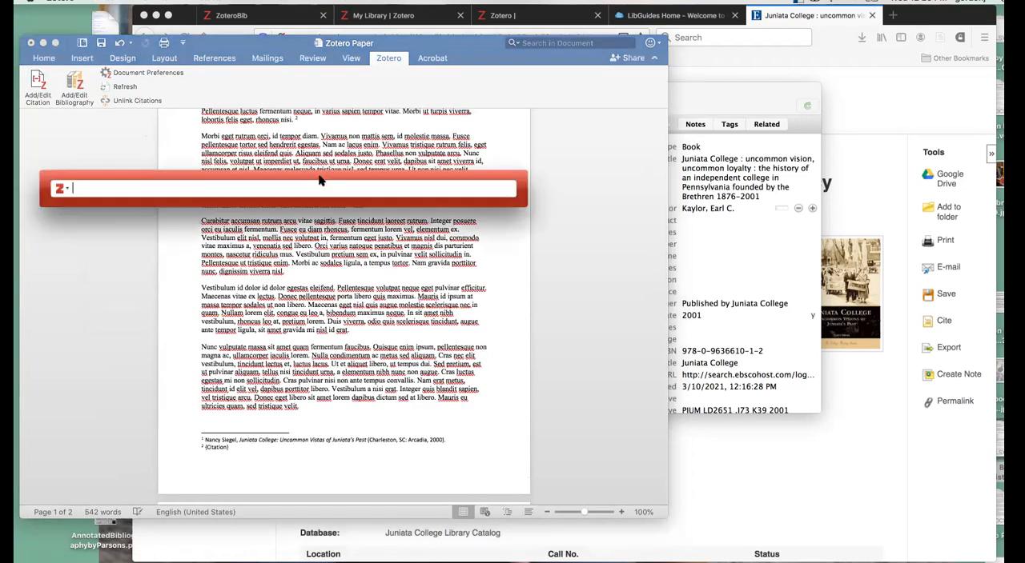
type("kay")
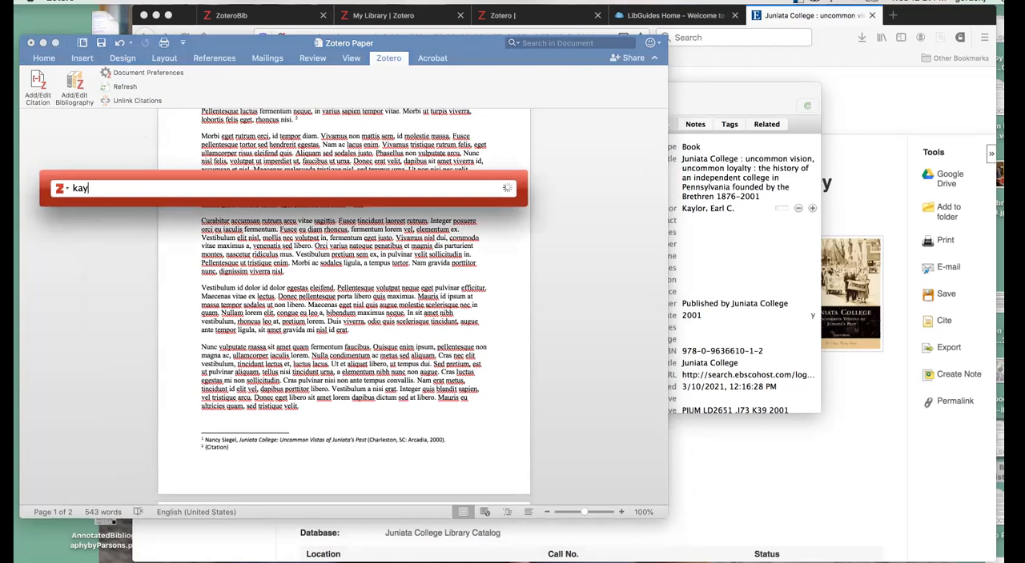
left_click(225, 234)
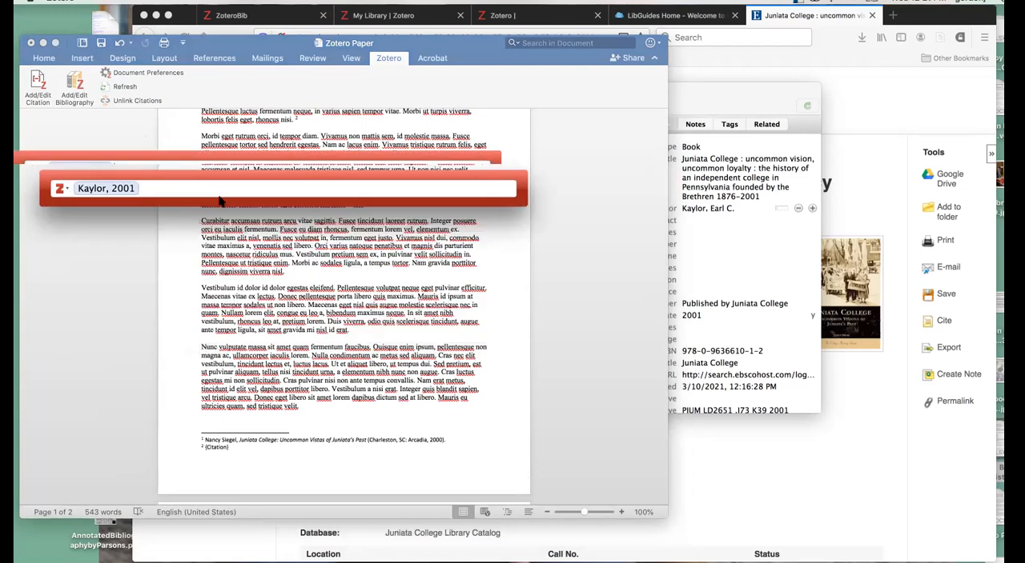
key("Return")
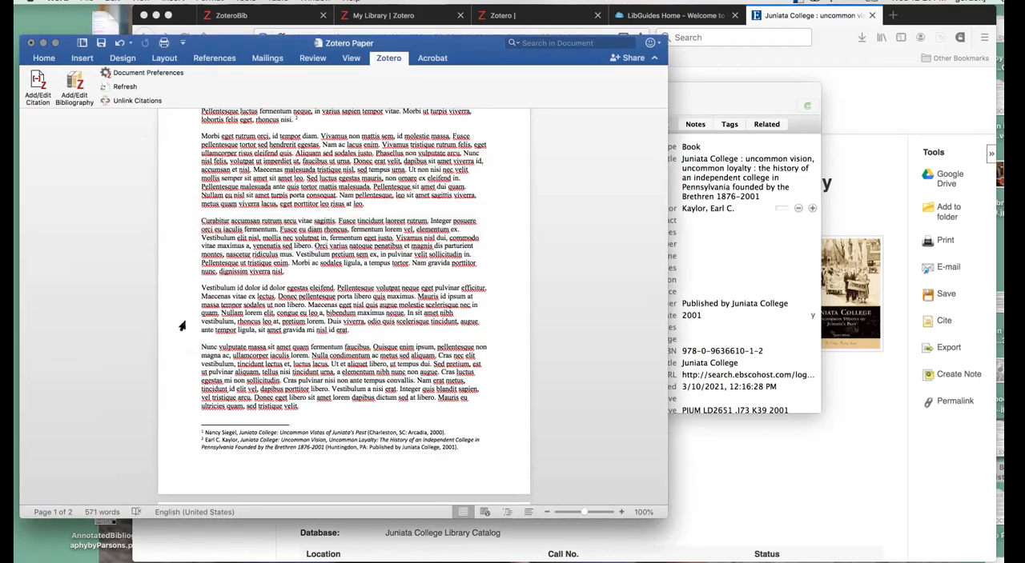
- Delete the manually pasted citation from the document's second page
scroll(366, 454, "down", 3)
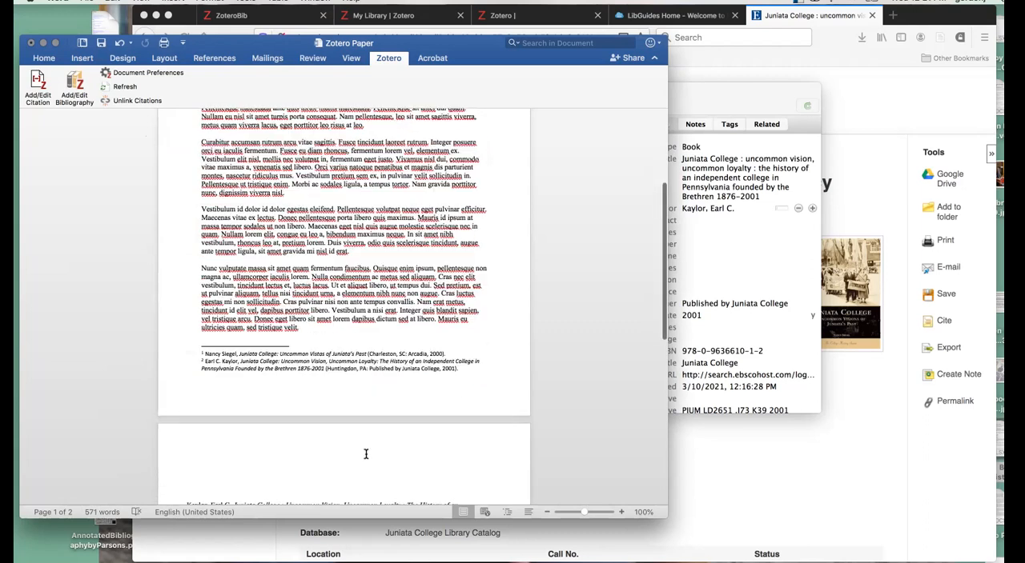
scroll(366, 454, "down", 4)
left_click(255, 417)
left_click(180, 377, "shift")
key("BackSpace")
key("BackSpace")
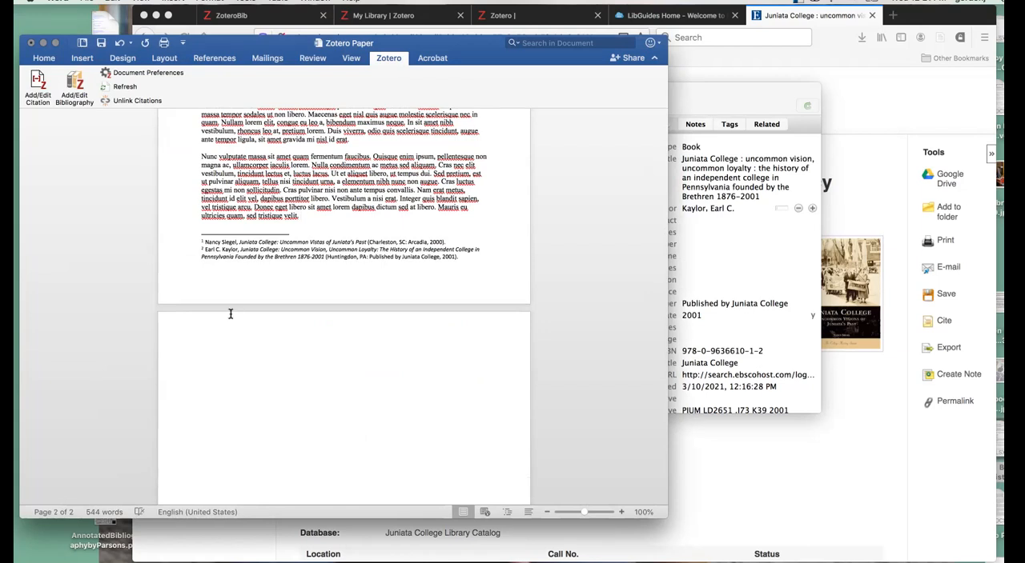
- Move the first paragraph's closing text, from "Ut tortor ante" through its footnote mark, to the very beginning of the document
scroll(229, 313, "up", 10)
left_click(313, 225)
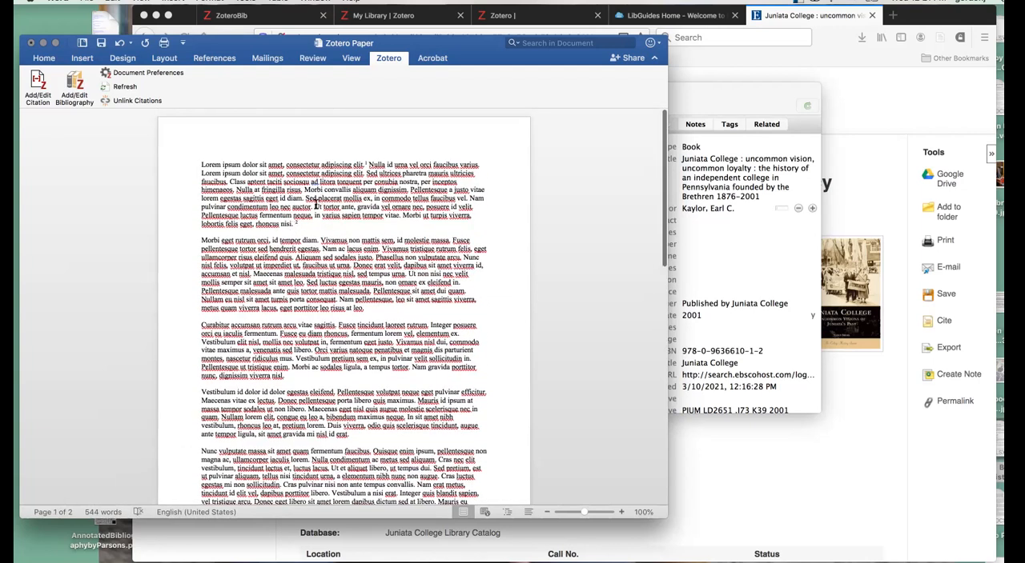
left_click(315, 207, "shift")
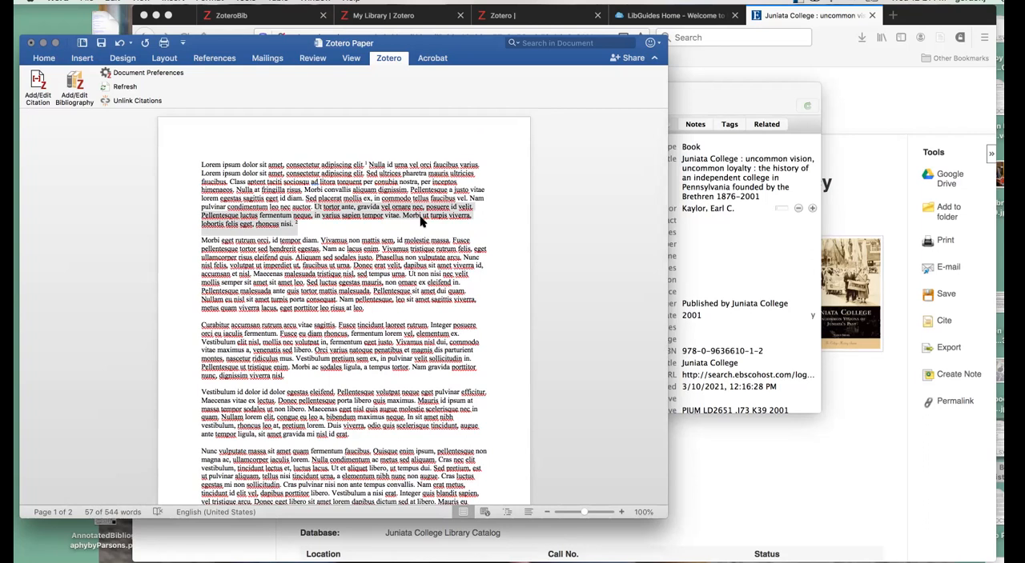
key("Delete")
left_click(201, 164)
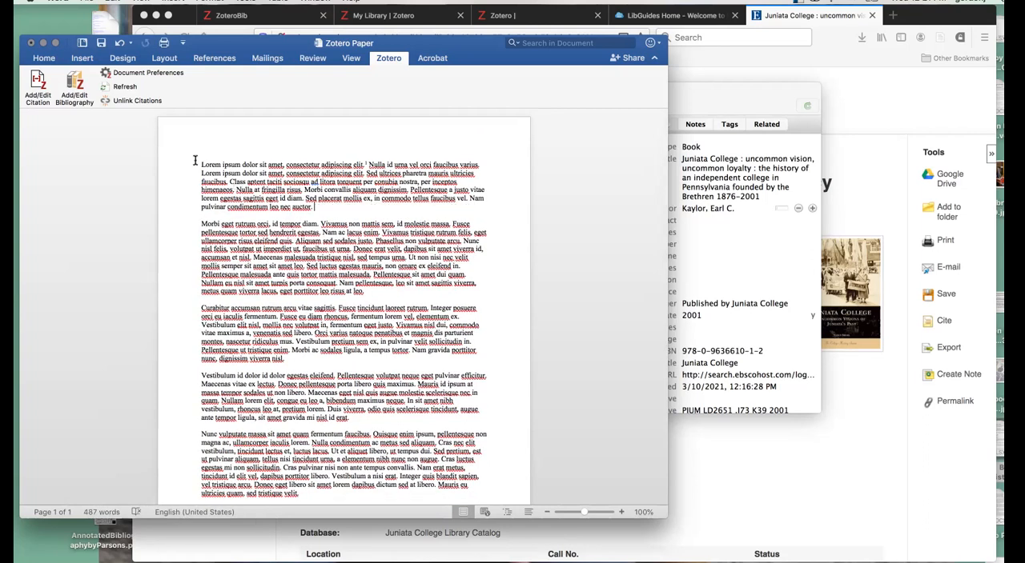
key("ctrl+z")
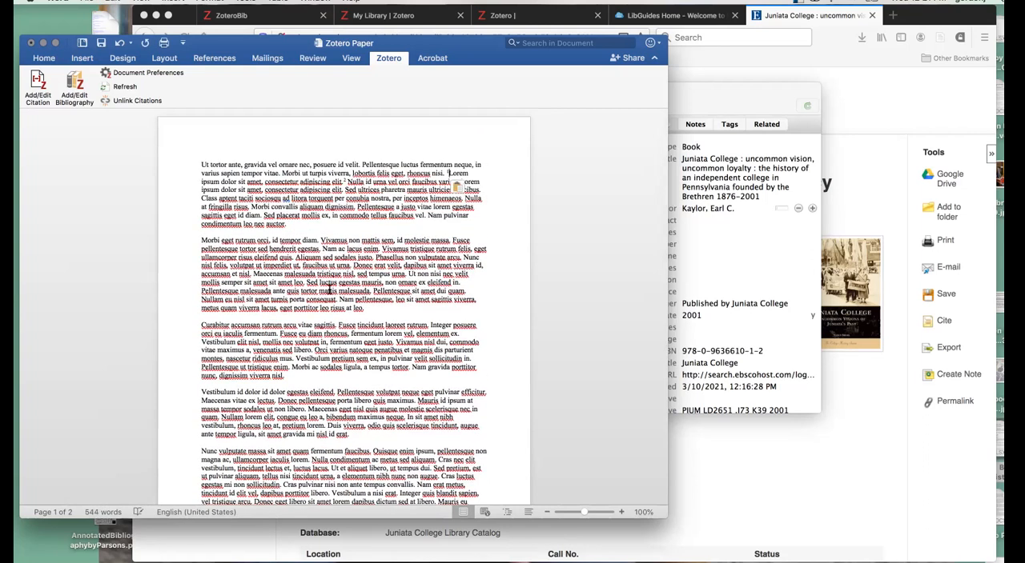
- Insert a Zotero bibliography of the cited books on the empty second page
scroll(145, 360, "down", 5)
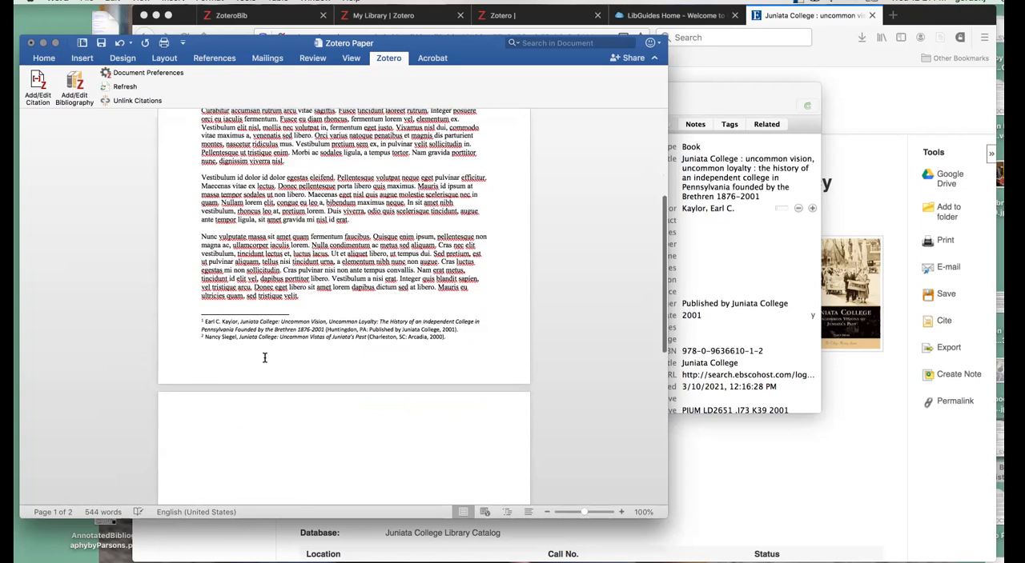
left_click(228, 442)
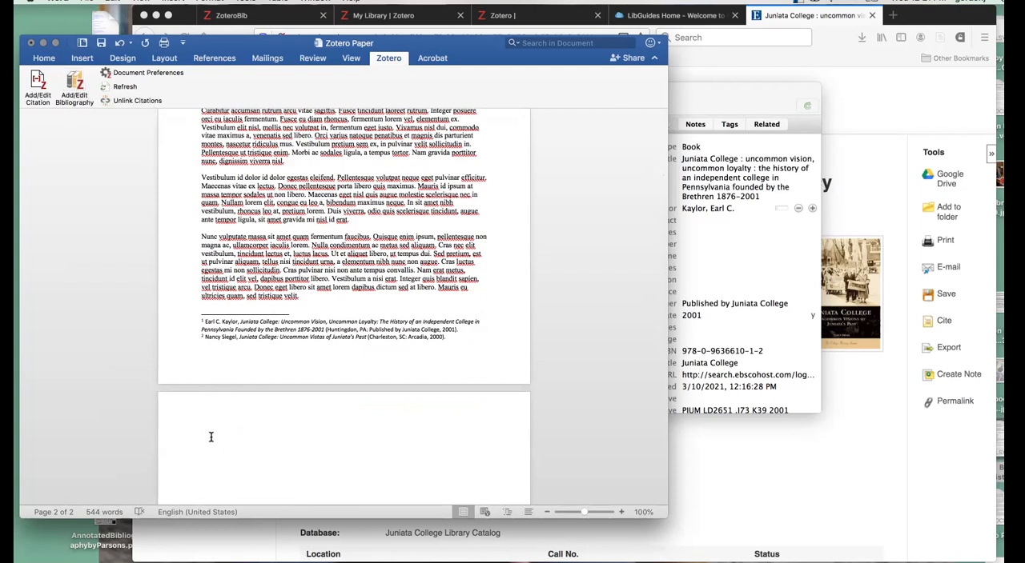
left_click(78, 88)
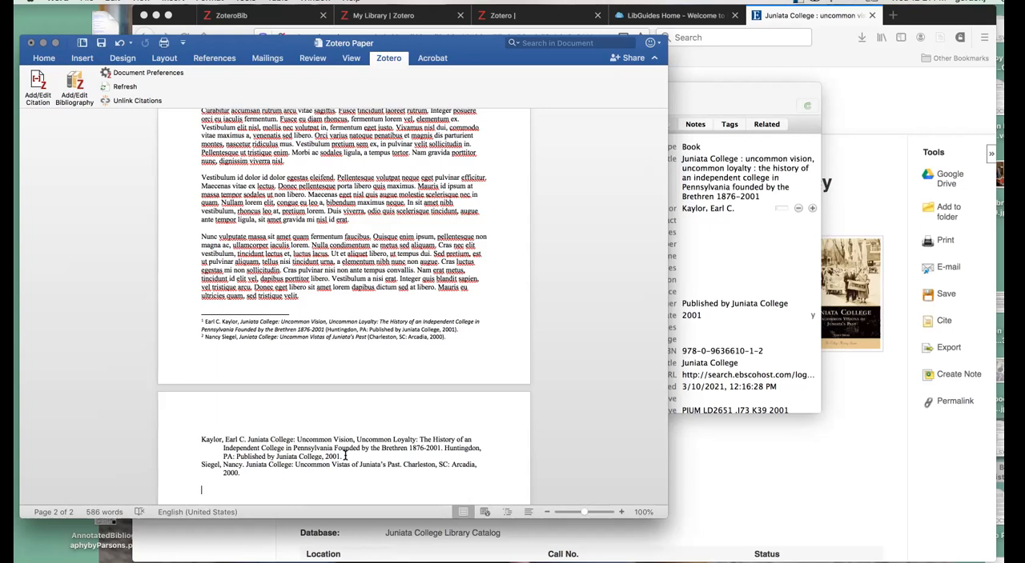
- Switch to Firefox and open the Lowcountry & Gullah group library in the Zotero web library, with the My Library folders collapsed
left_click(728, 504)
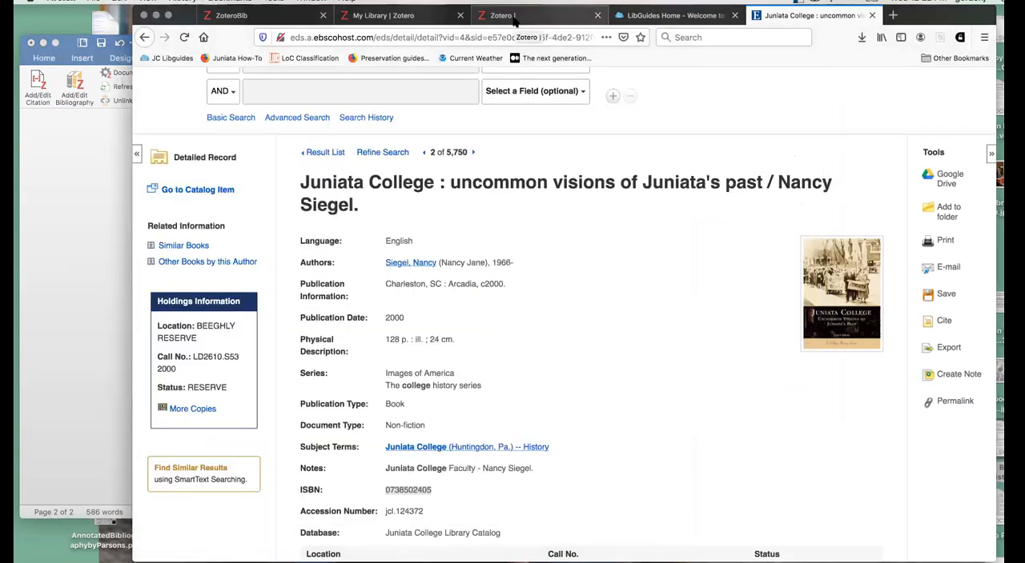
left_click(404, 15)
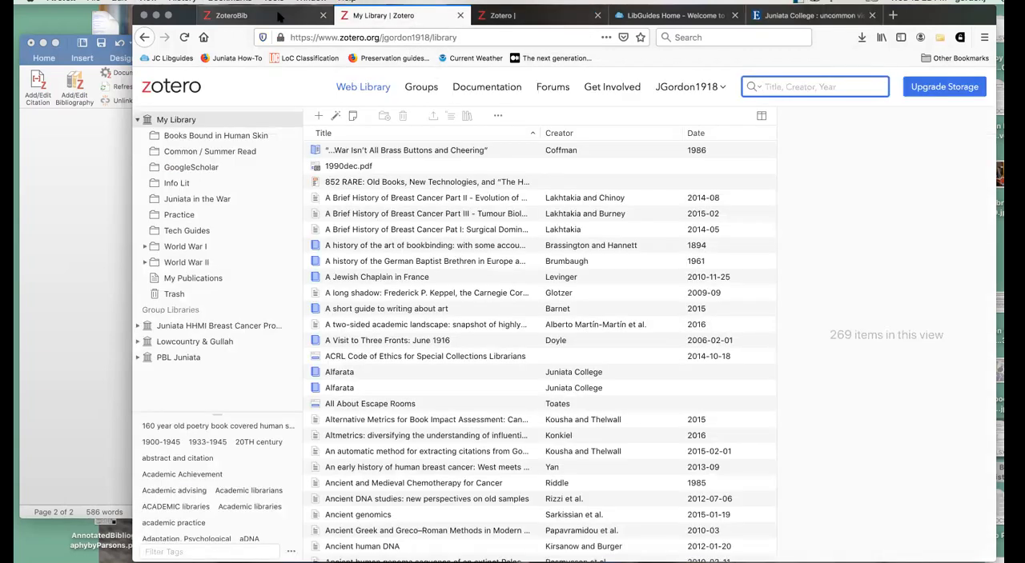
left_click(303, 15)
left_click(414, 16)
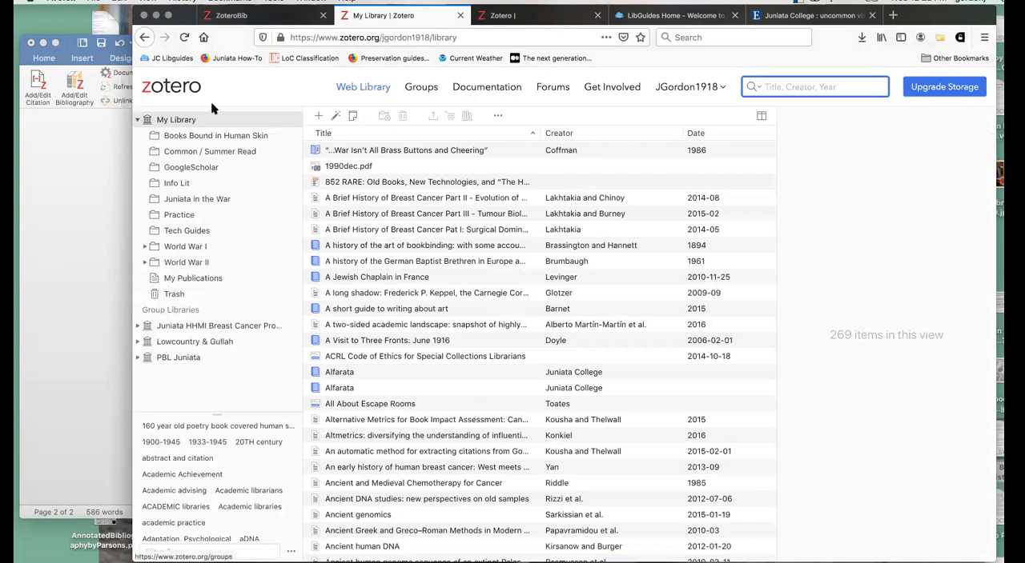
left_click(137, 119)
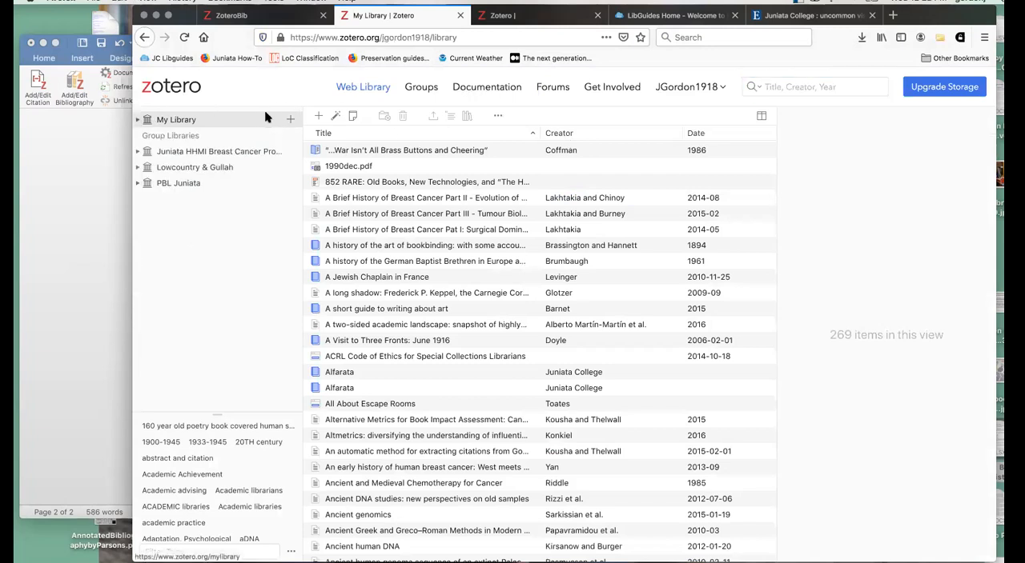
left_click(138, 168)
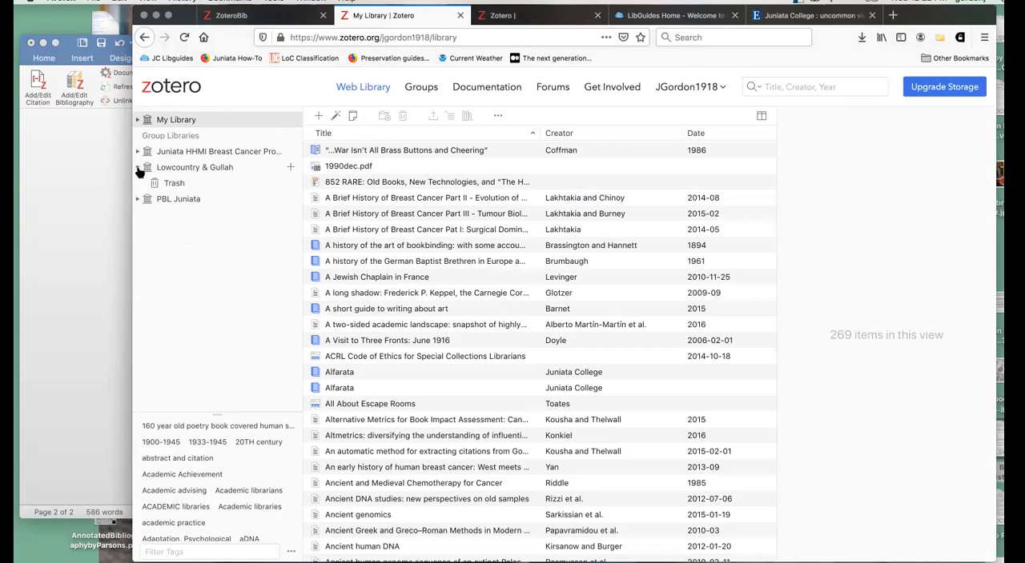
left_click(201, 168)
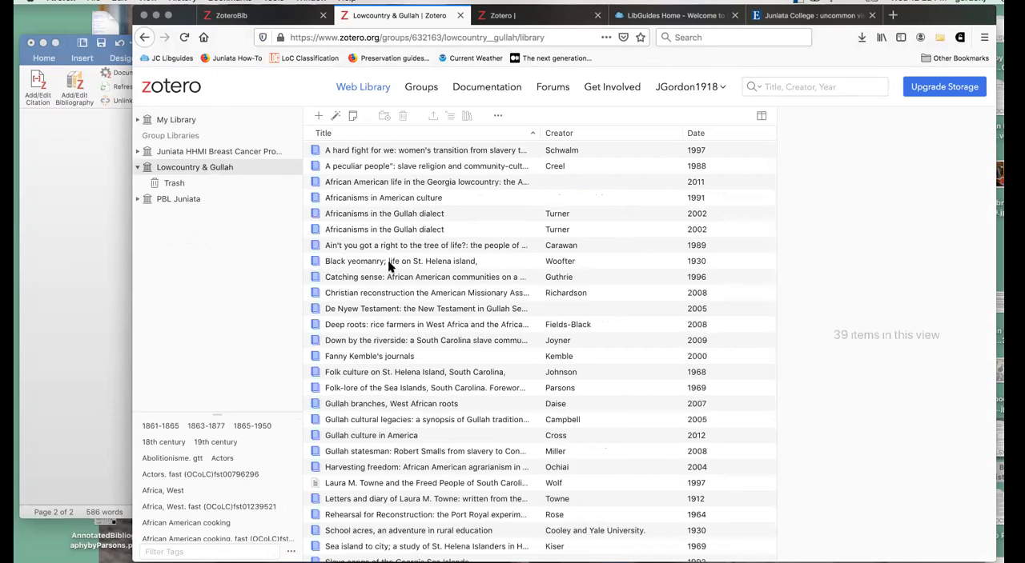
- Look through the Lowcountry & Gullah items and view the details of the first book, "A hard fight for we"
scroll(492, 244, "down", 3)
scroll(491, 244, "down", 5)
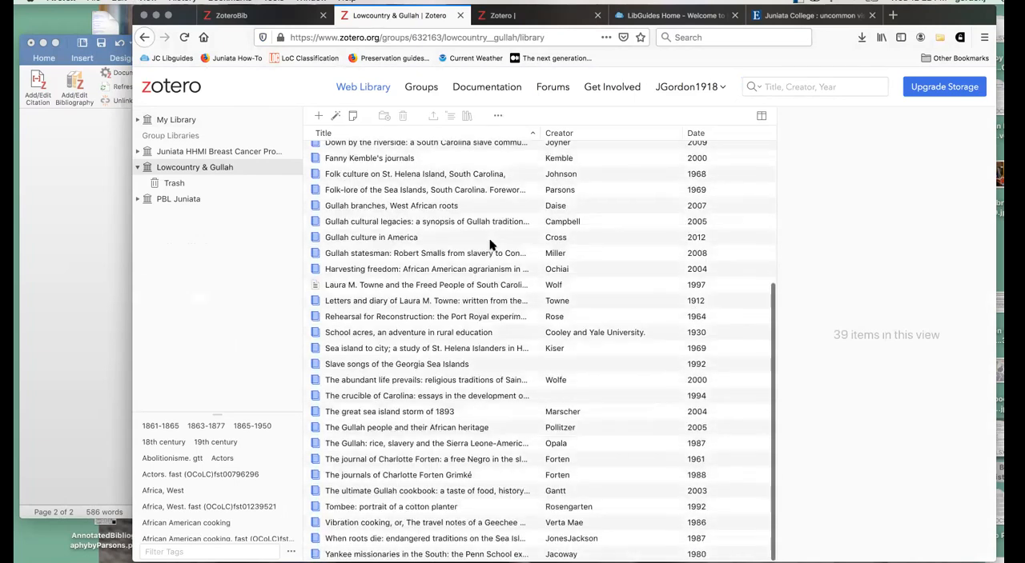
scroll(492, 244, "up", 8)
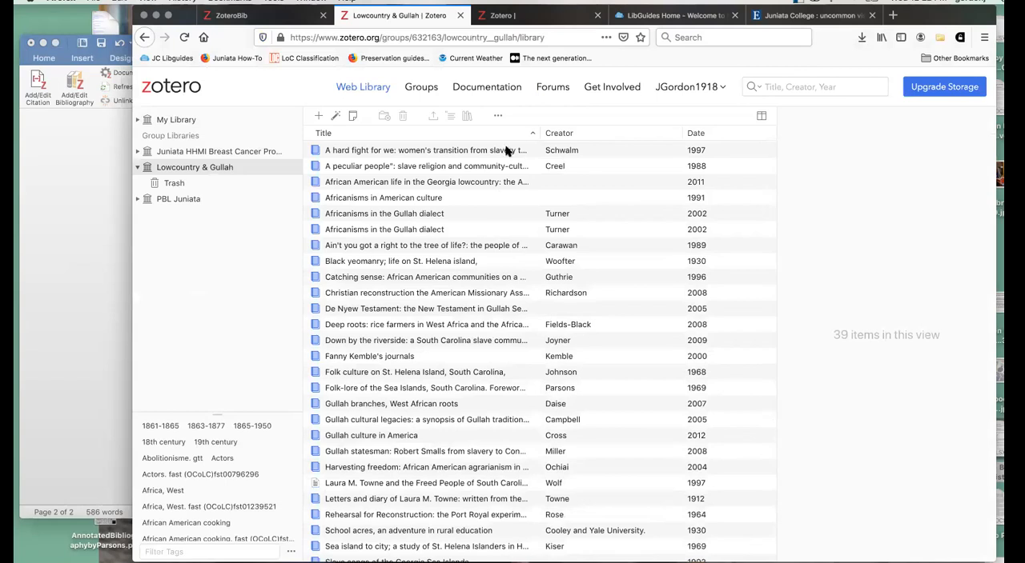
left_click(425, 151)
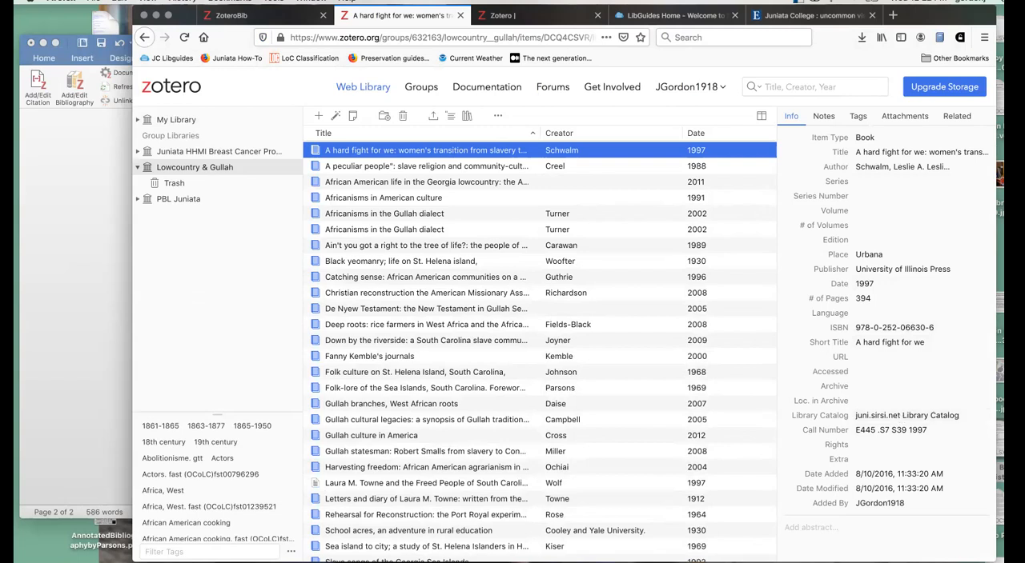
- Revisit the Practice collection in the Zotero desktop program and the Zotero Paper document in Word, then return to Firefox
left_click(544, 561)
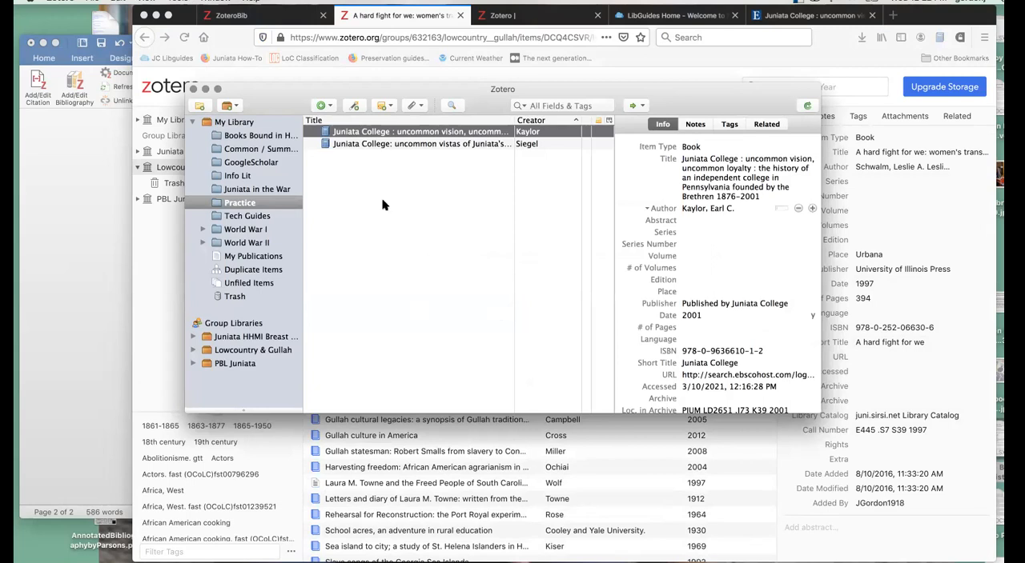
left_click(47, 241)
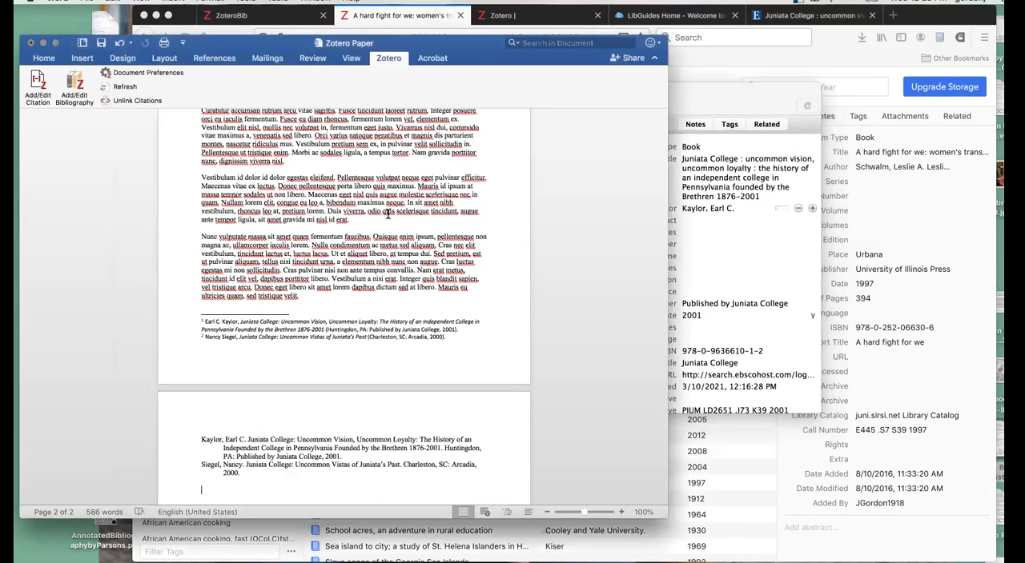
left_click(772, 244)
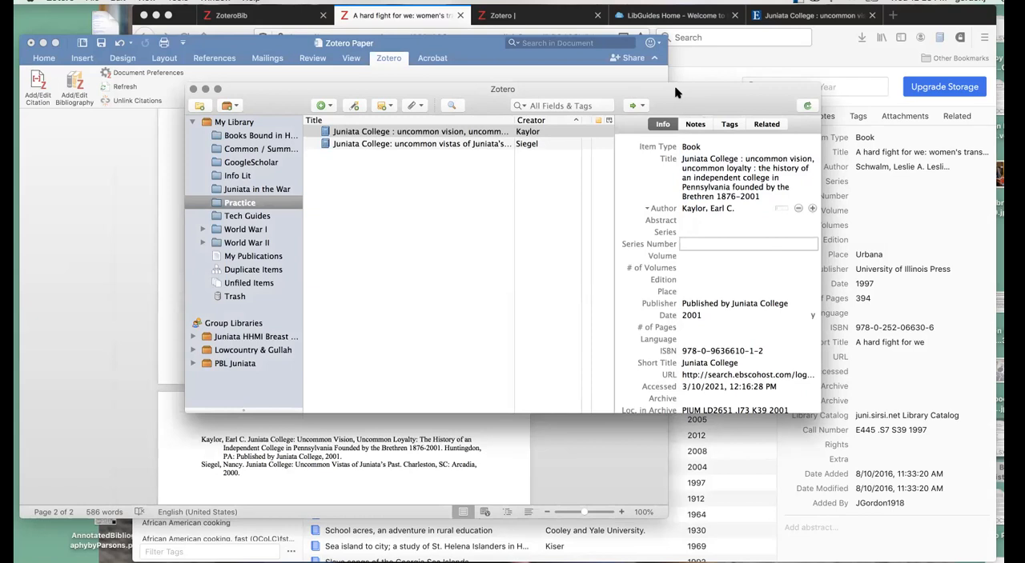
left_click(780, 55)
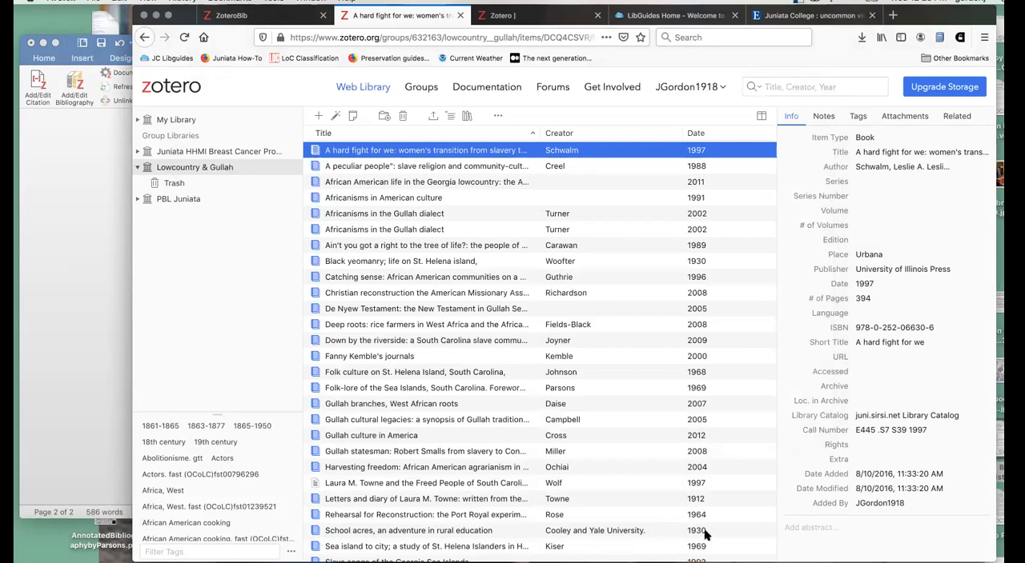
left_click(231, 15)
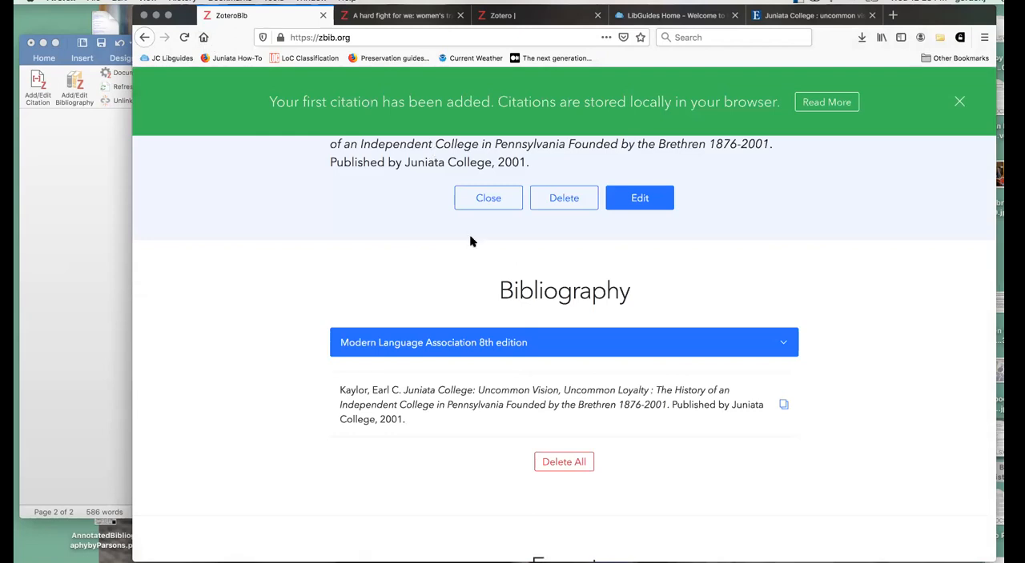
scroll(472, 238, "up", 3)
left_click(971, 151)
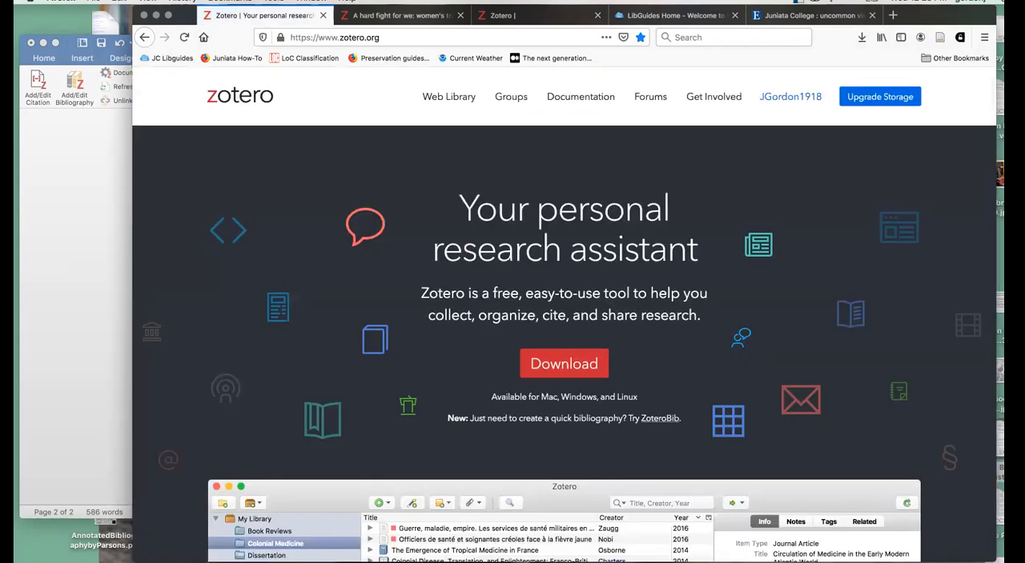